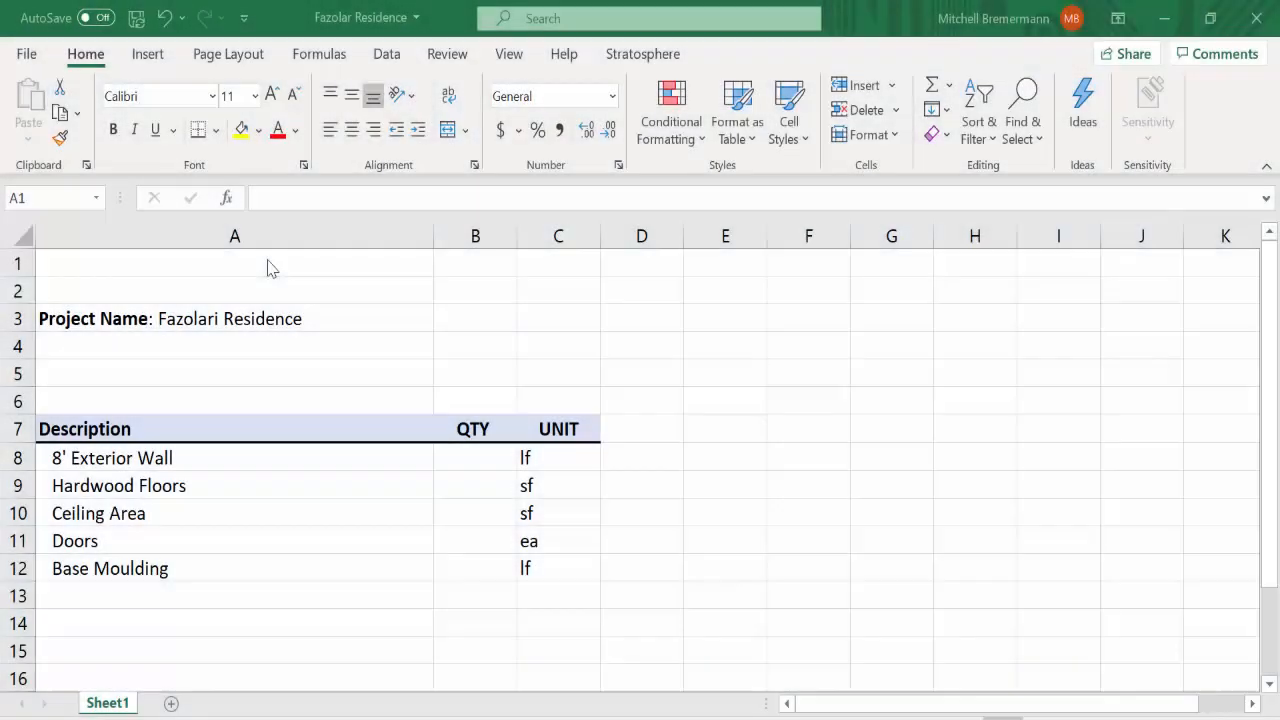
# Sign the Excel Stratosphere add-in in with the account username and password
pyautogui.click(268, 260)
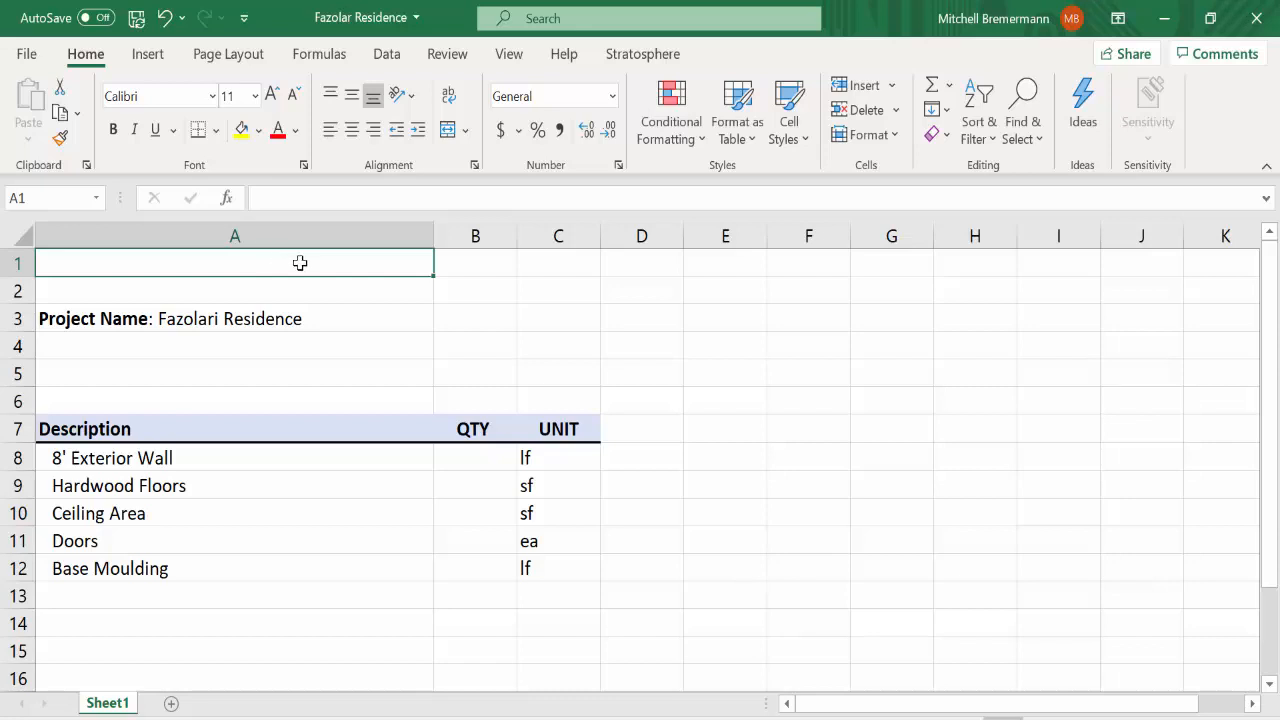
pyautogui.click(667, 56)
pyautogui.click(41, 116)
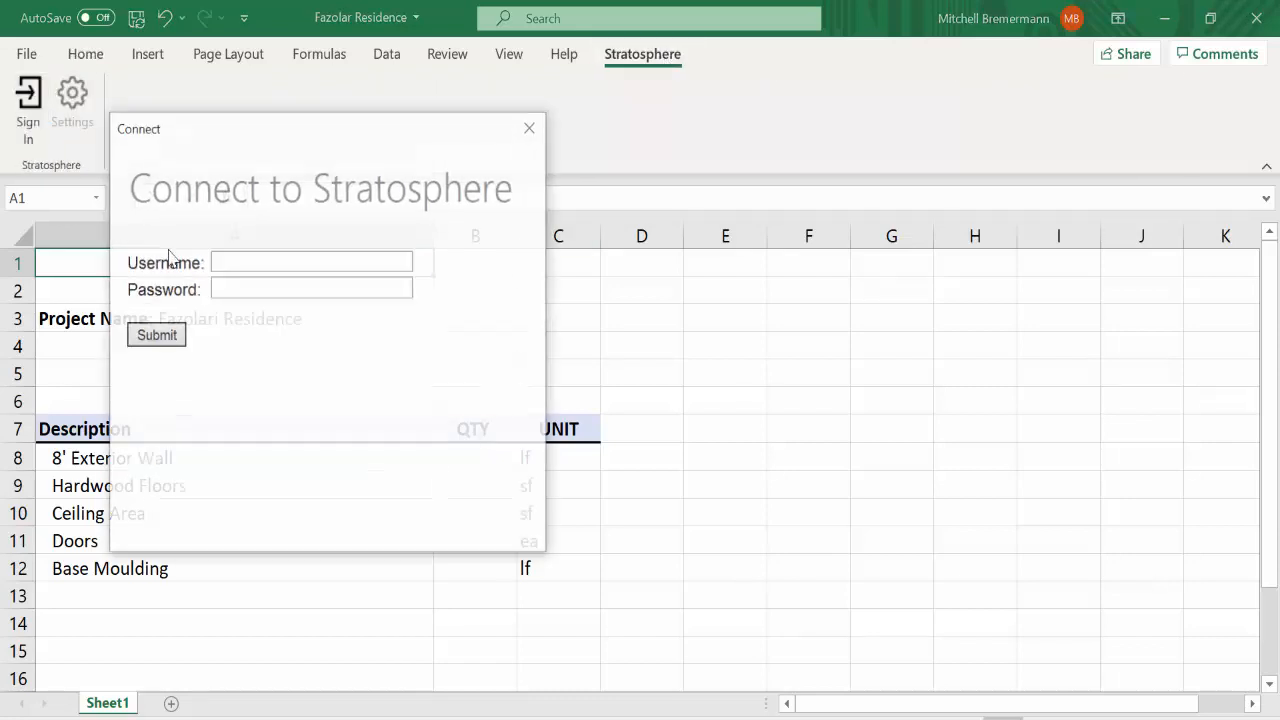
pyautogui.click(250, 264)
pyautogui.write('mitchell')
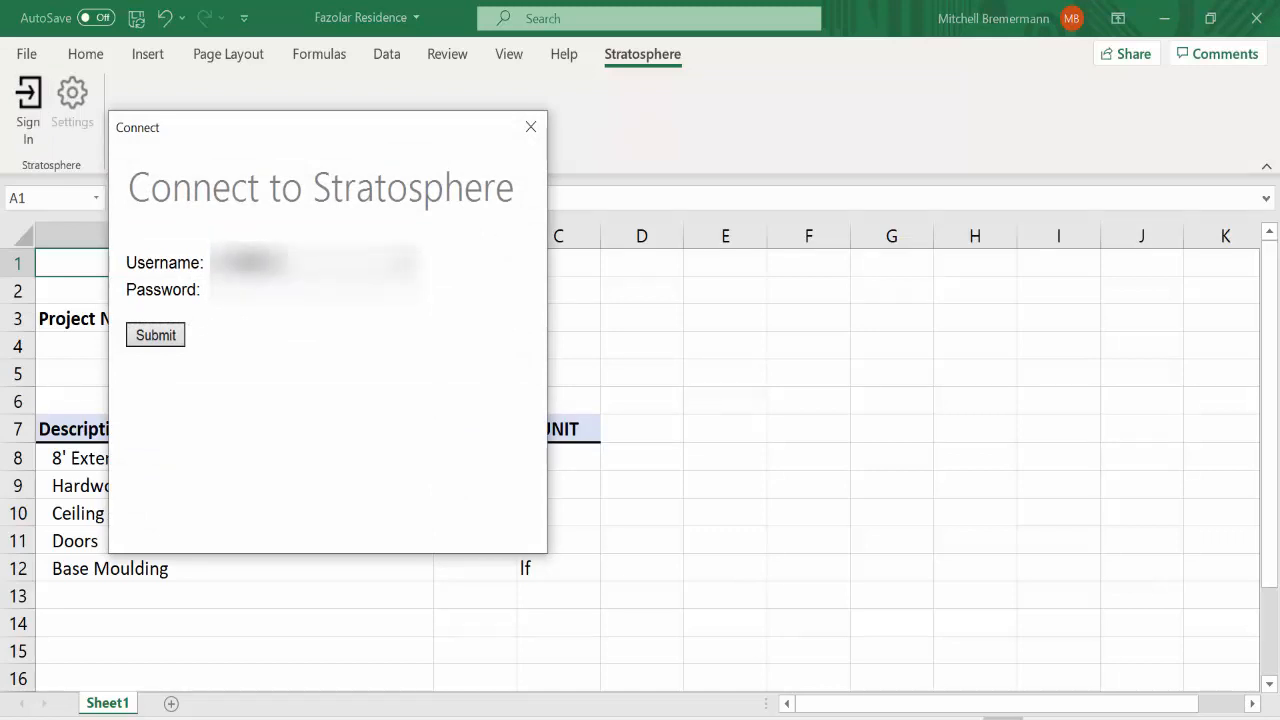
pyautogui.write('.com')
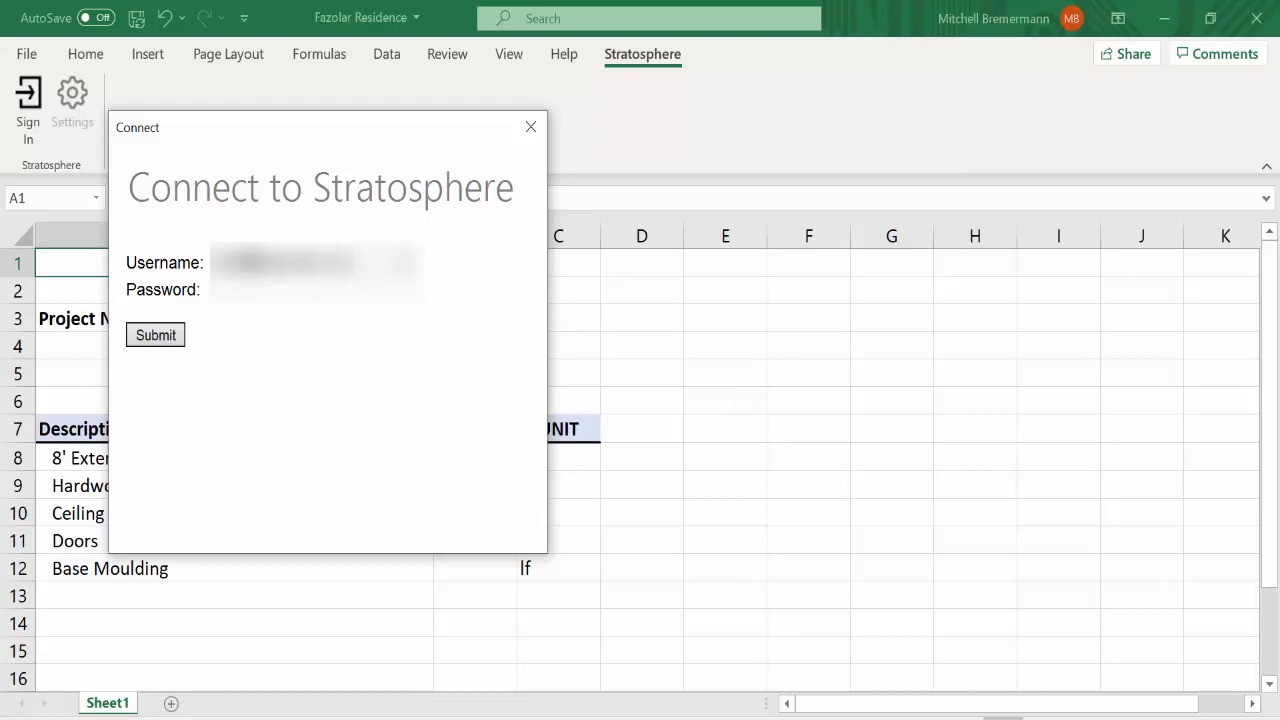
pyautogui.press('Tab')
pyautogui.write('•••••••')
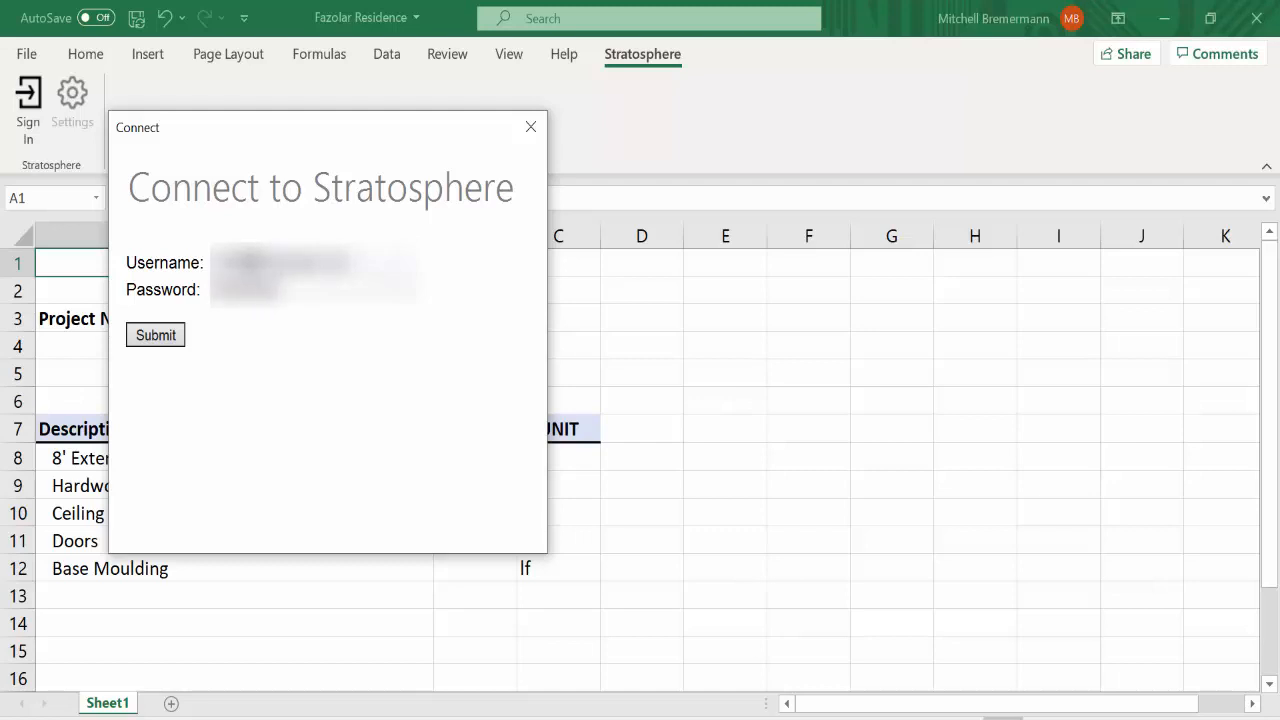
pyautogui.press('Return')
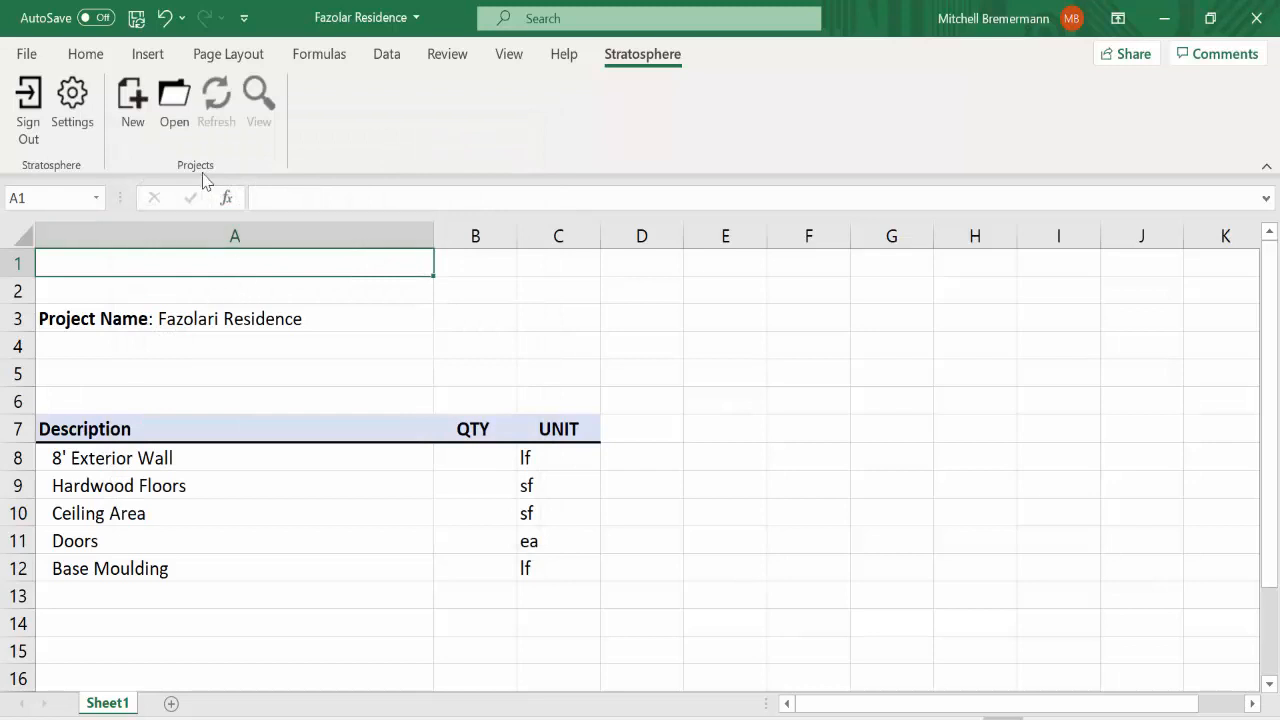
# Create and save a new Stratosphere project named 'Residential project' from Excel
pyautogui.click(132, 125)
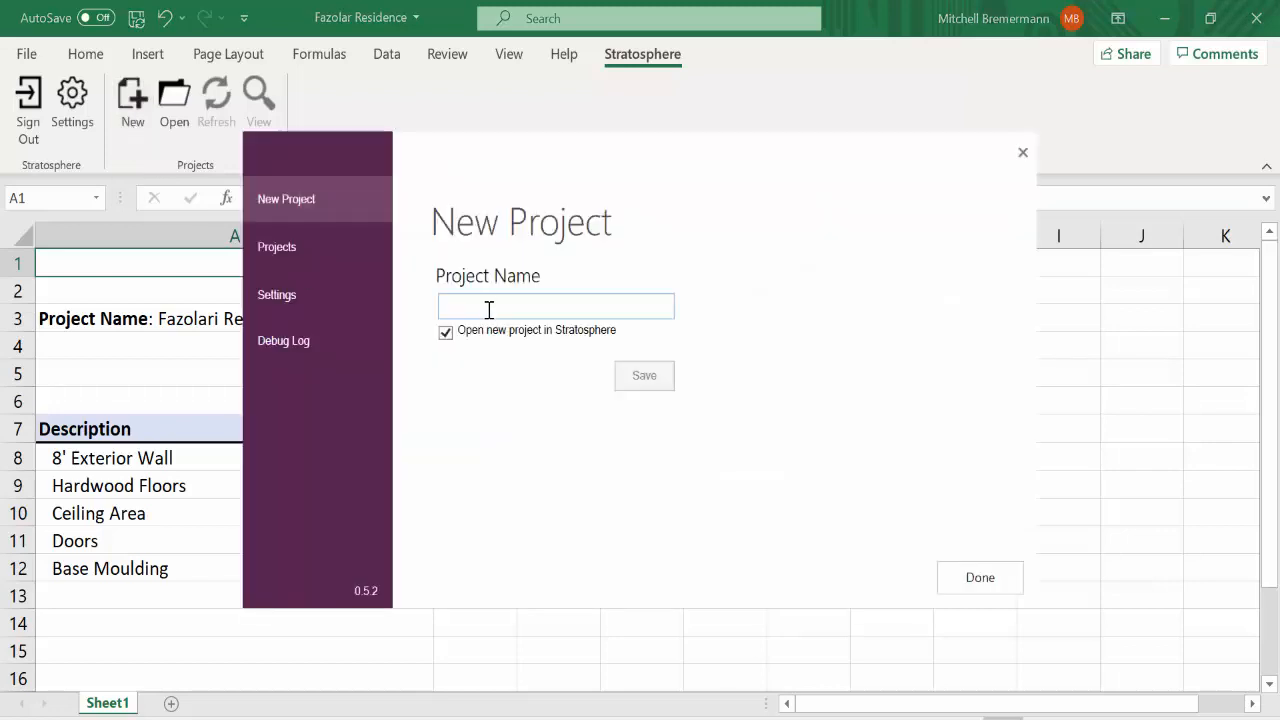
pyautogui.click(488, 308)
pyautogui.write('Resid')
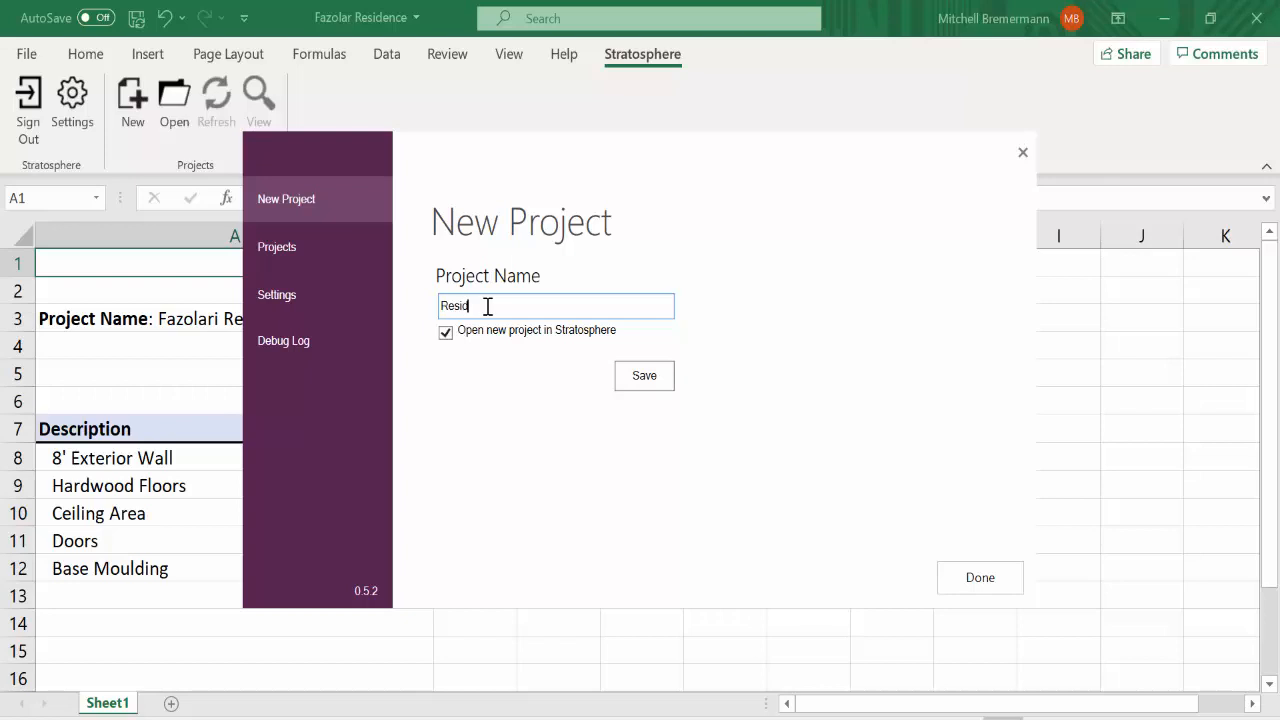
pyautogui.write('ential project')
pyautogui.click(644, 377)
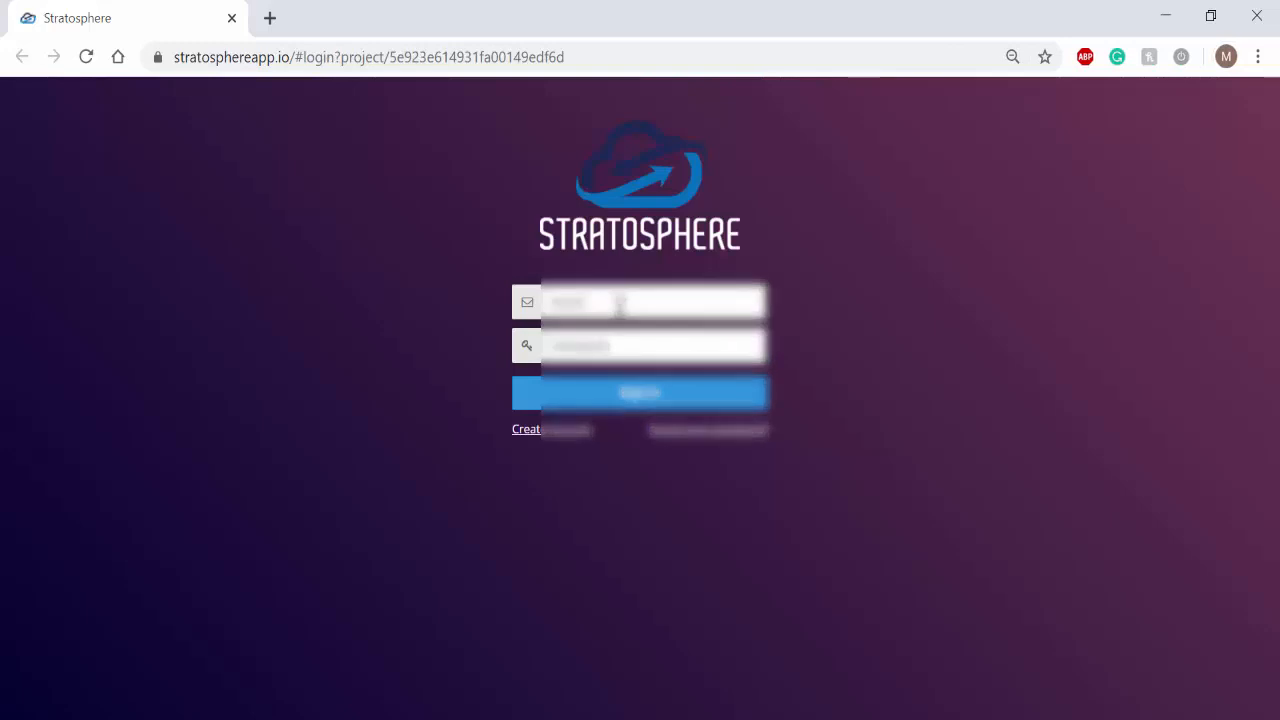
# Sign in to Stratosphere with the saved autofill login to open the Residential project
pyautogui.click(622, 308)
pyautogui.click(618, 347)
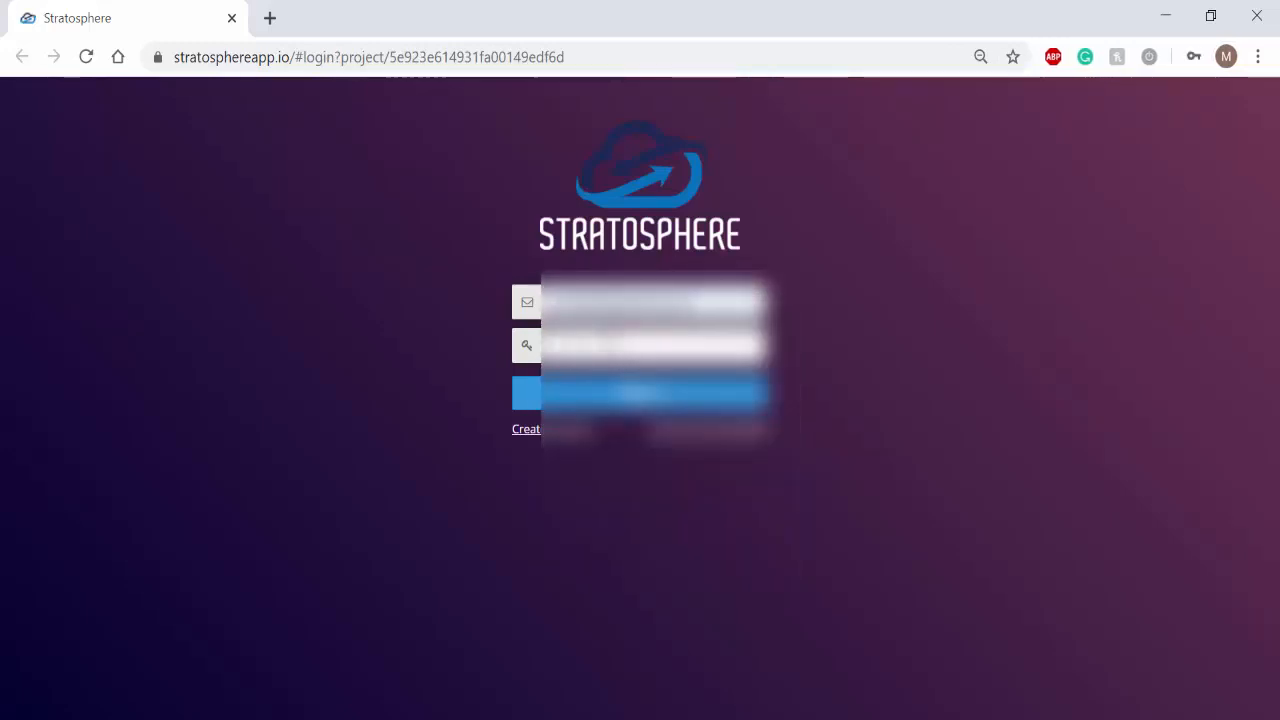
pyautogui.click(622, 394)
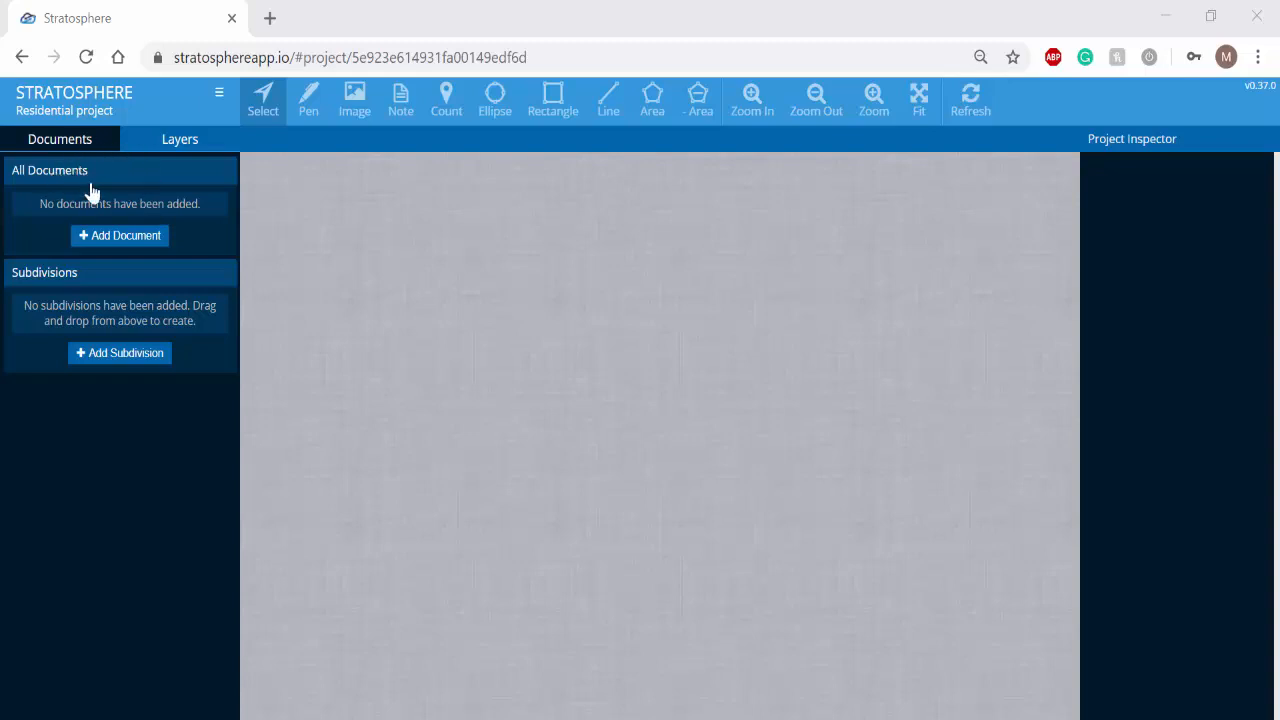
# Upload Residential floor plan.pdf from Explorer and add it to the project
pyautogui.click(118, 238)
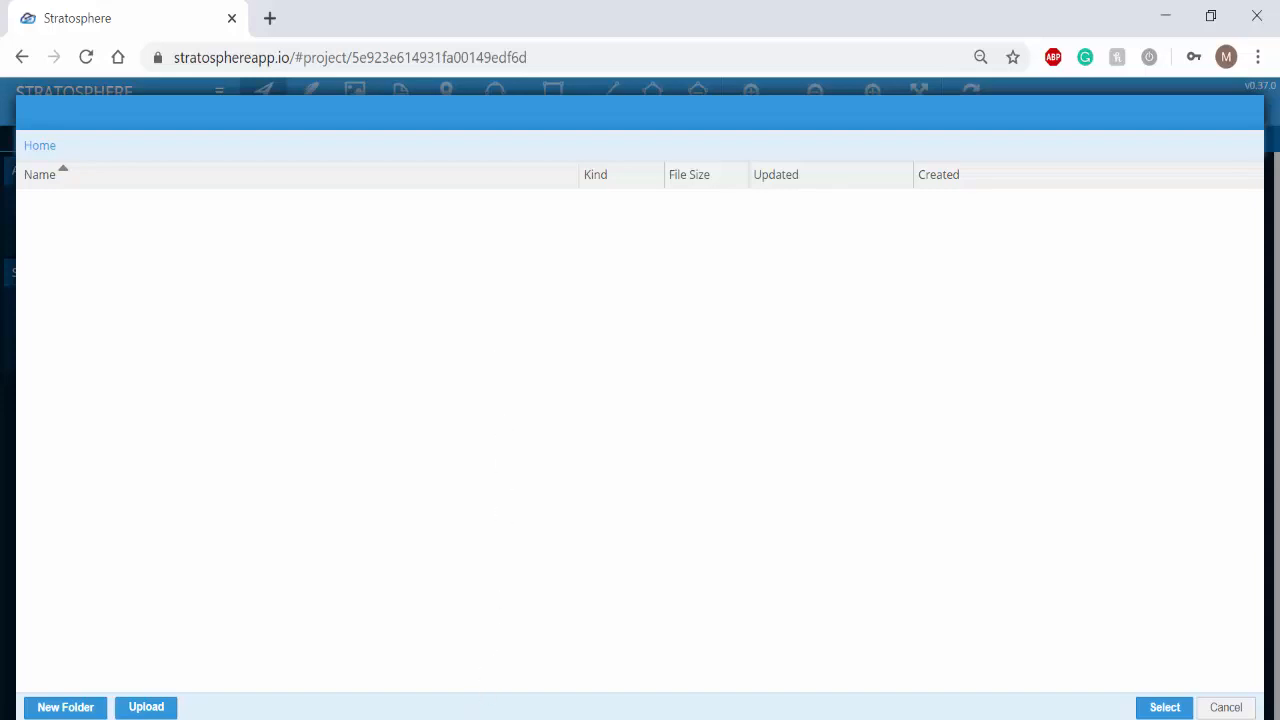
pyautogui.click(552, 684)
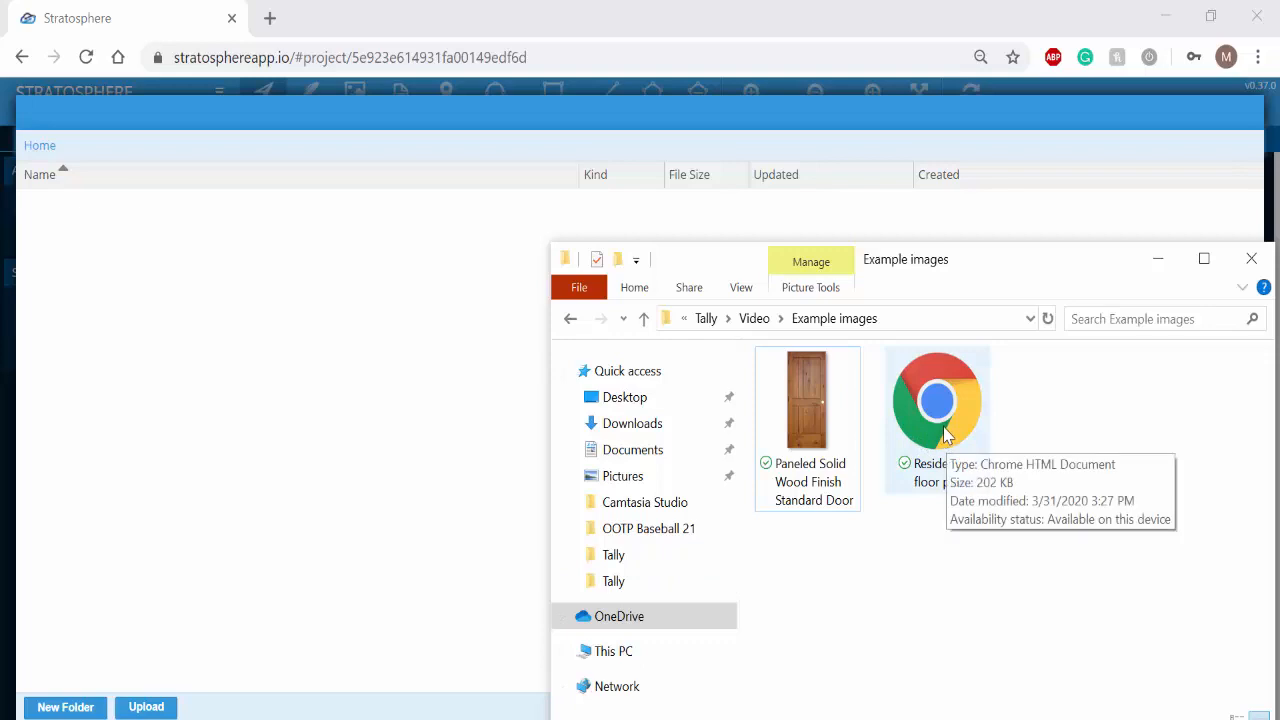
pyautogui.moveTo(947, 433); pyautogui.dragTo(329, 377)
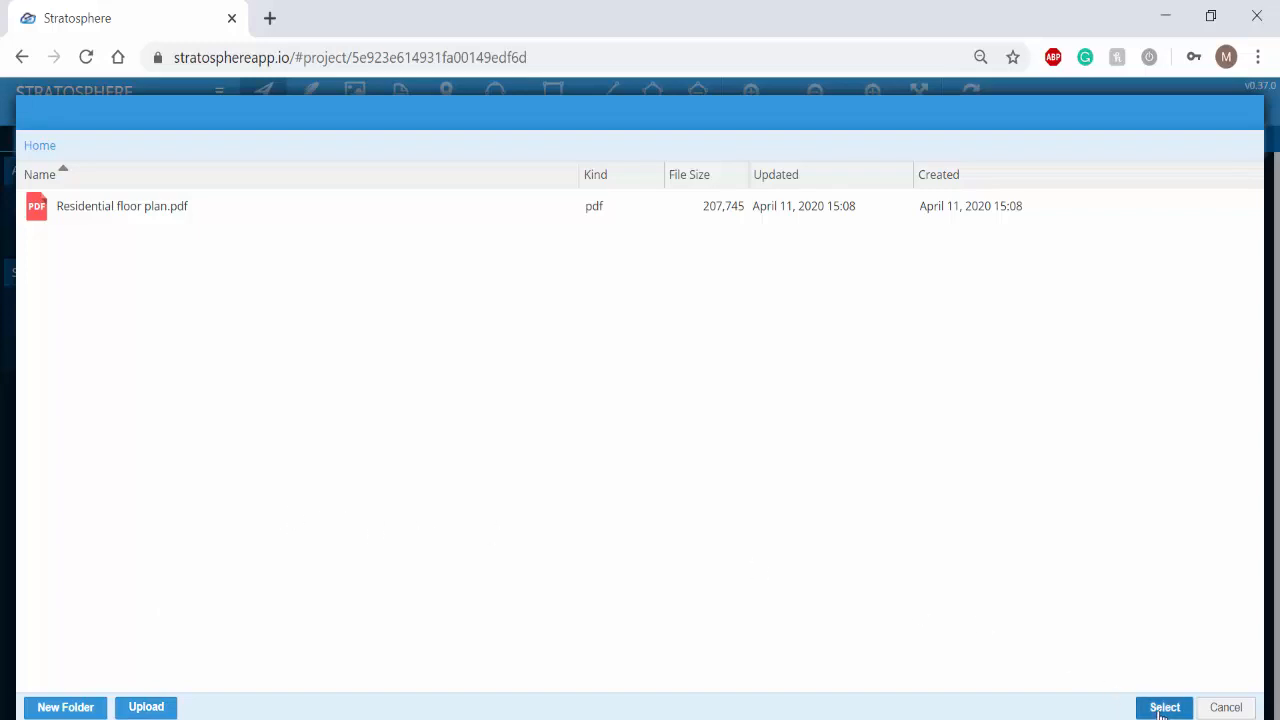
pyautogui.click(367, 209)
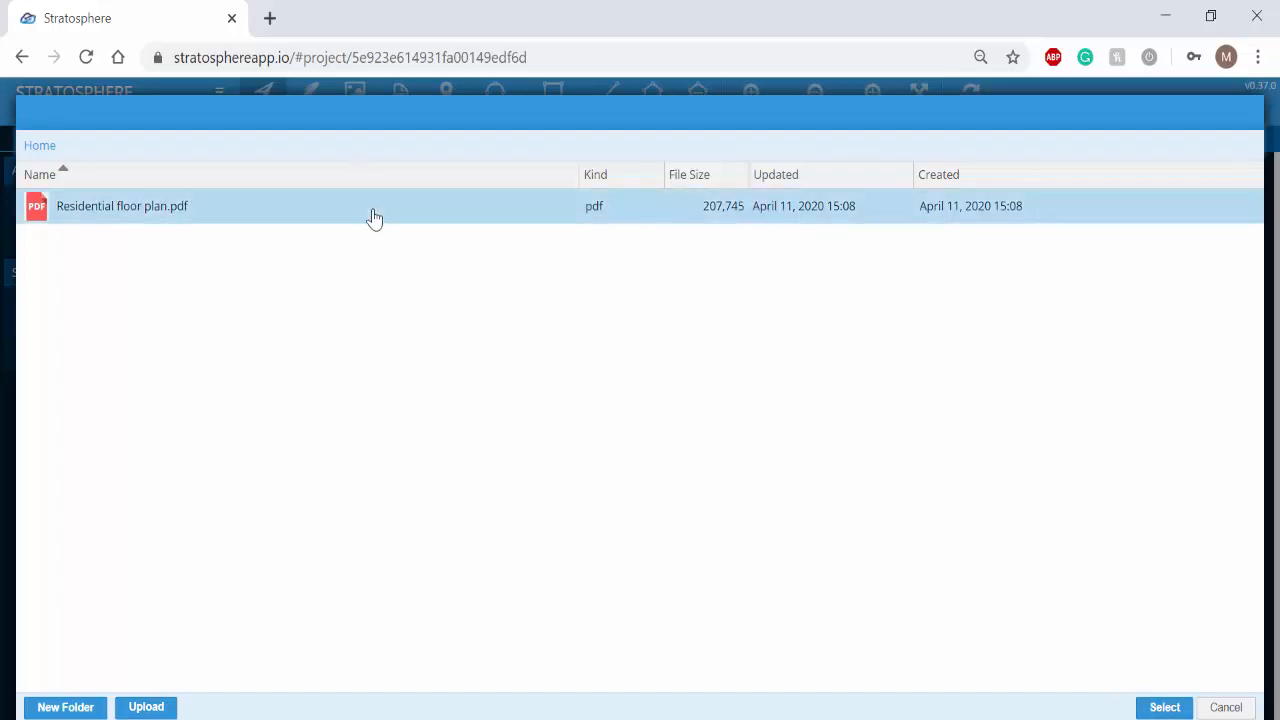
pyautogui.click(1140, 707)
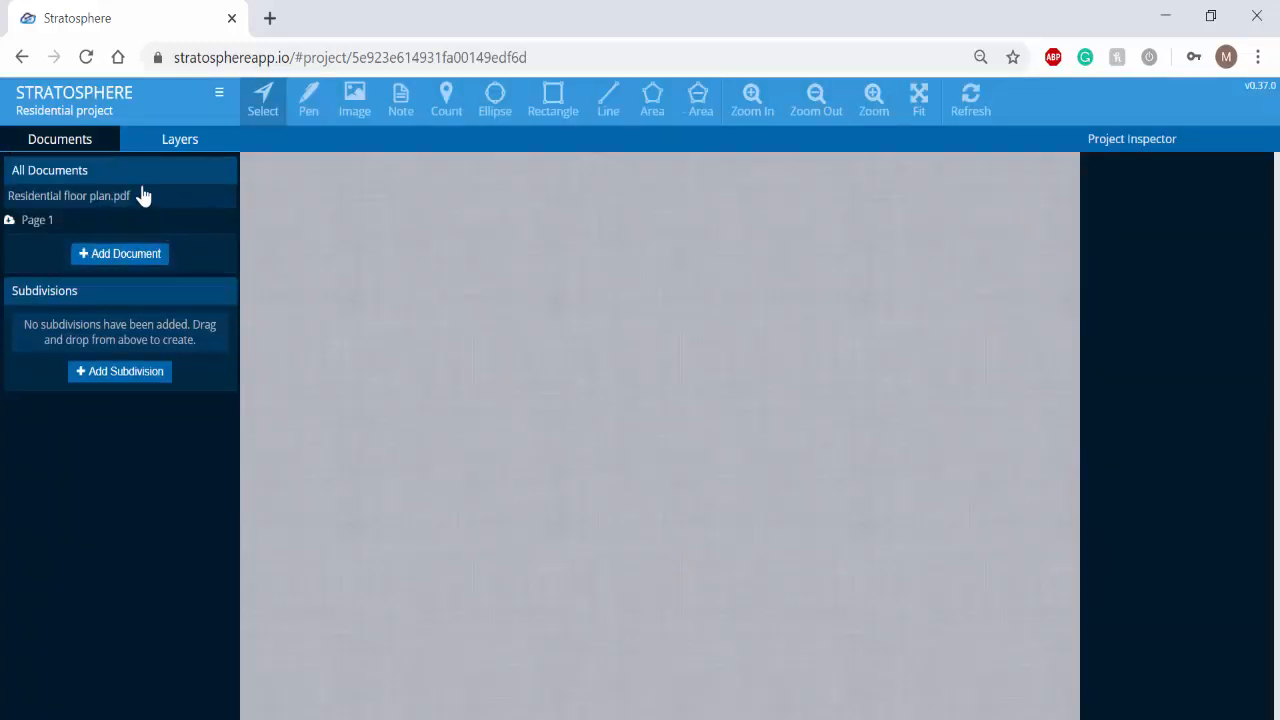
# Open Page 1 of the floor plan and retitle it 'Ground floor'
pyautogui.click(40, 221)
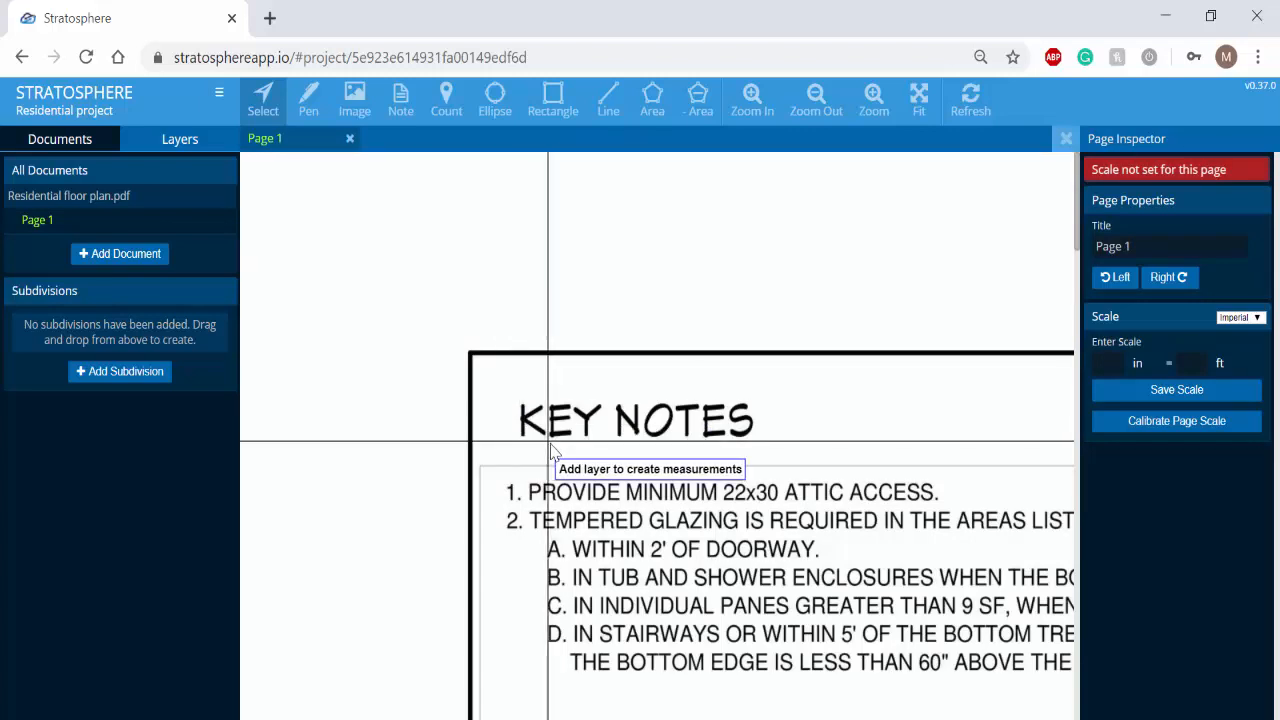
pyautogui.scroll(-2, 550, 455)
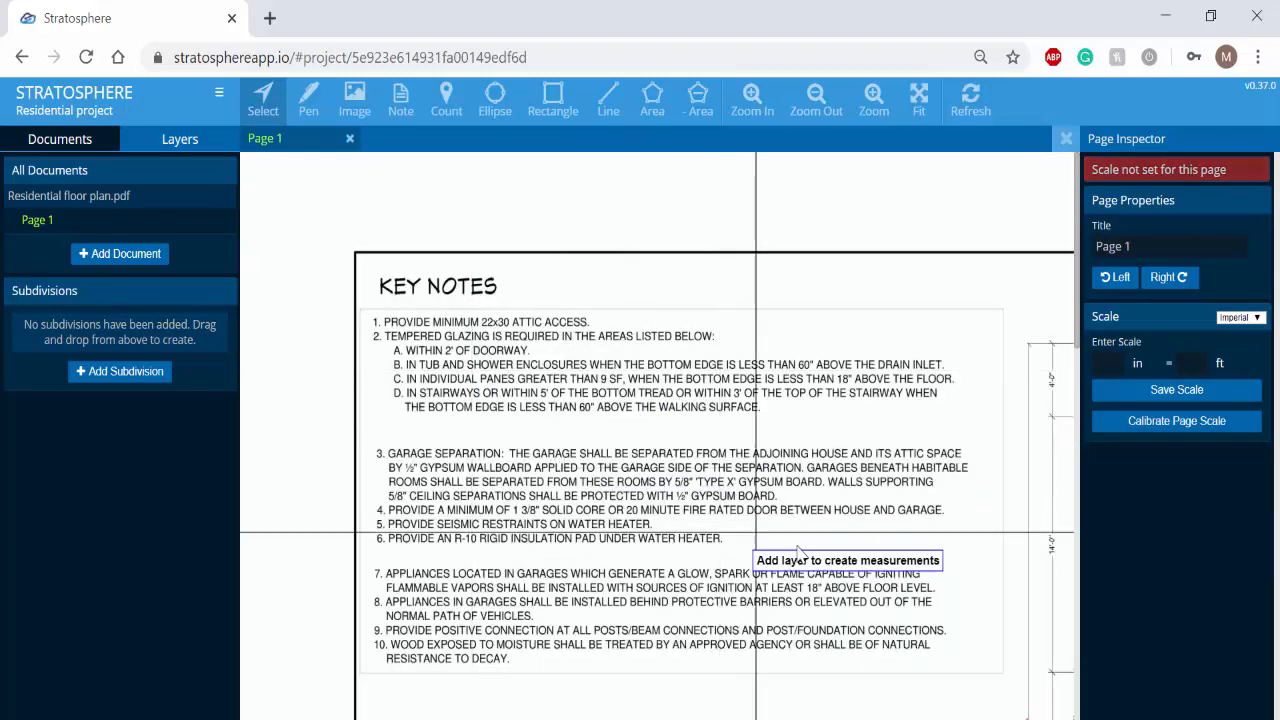
pyautogui.hscroll(3, 540, 515)
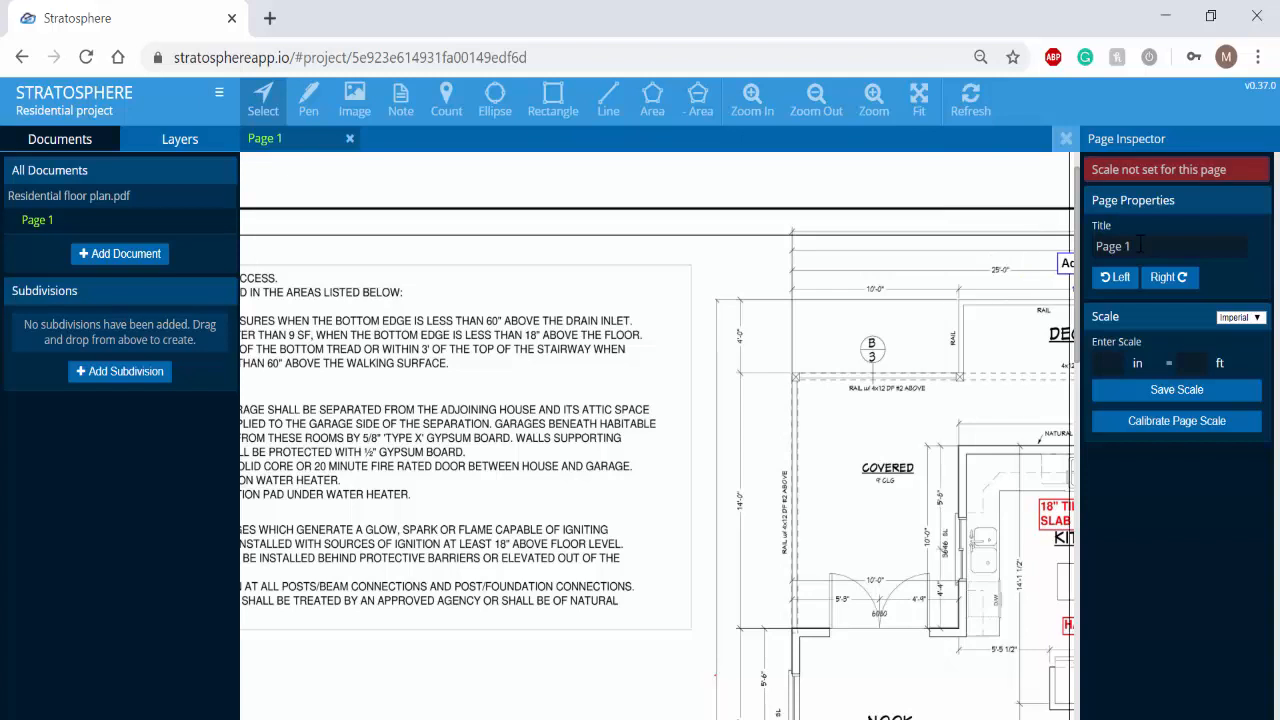
pyautogui.tripleClick(1108, 246)
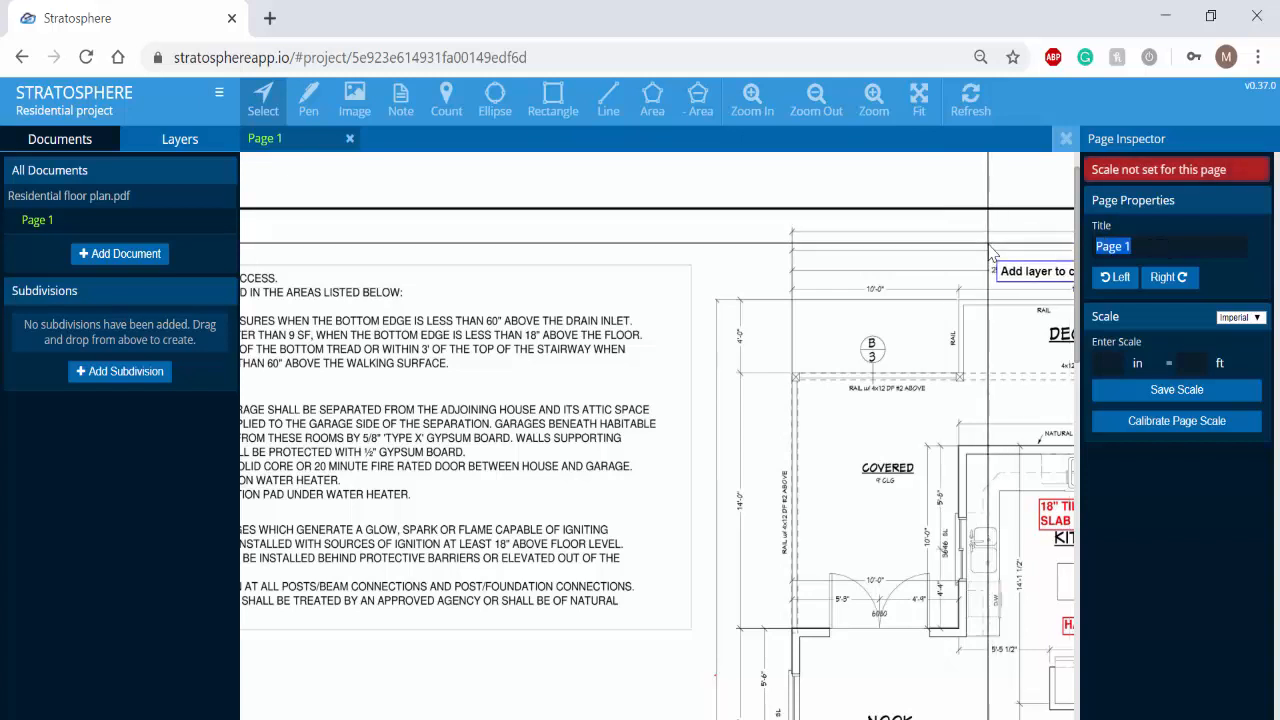
pyautogui.write('Ground floor')
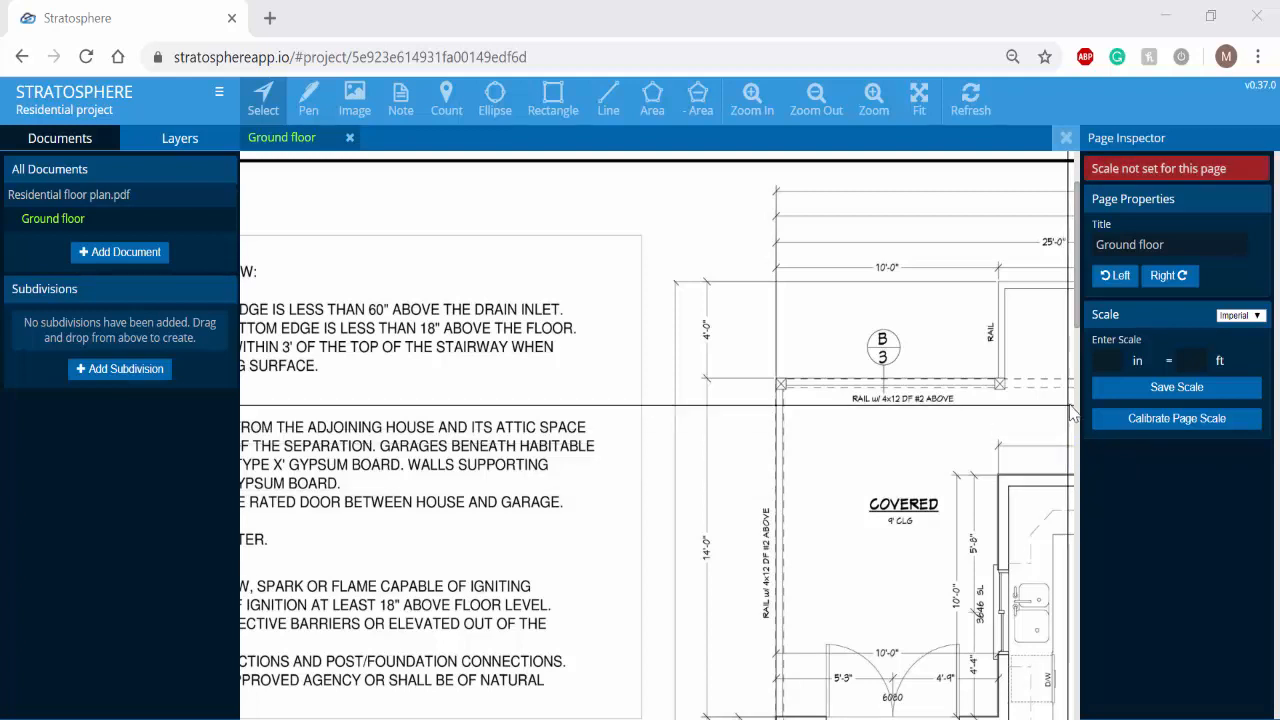
pyautogui.click(1114, 364)
pyautogui.write('.')
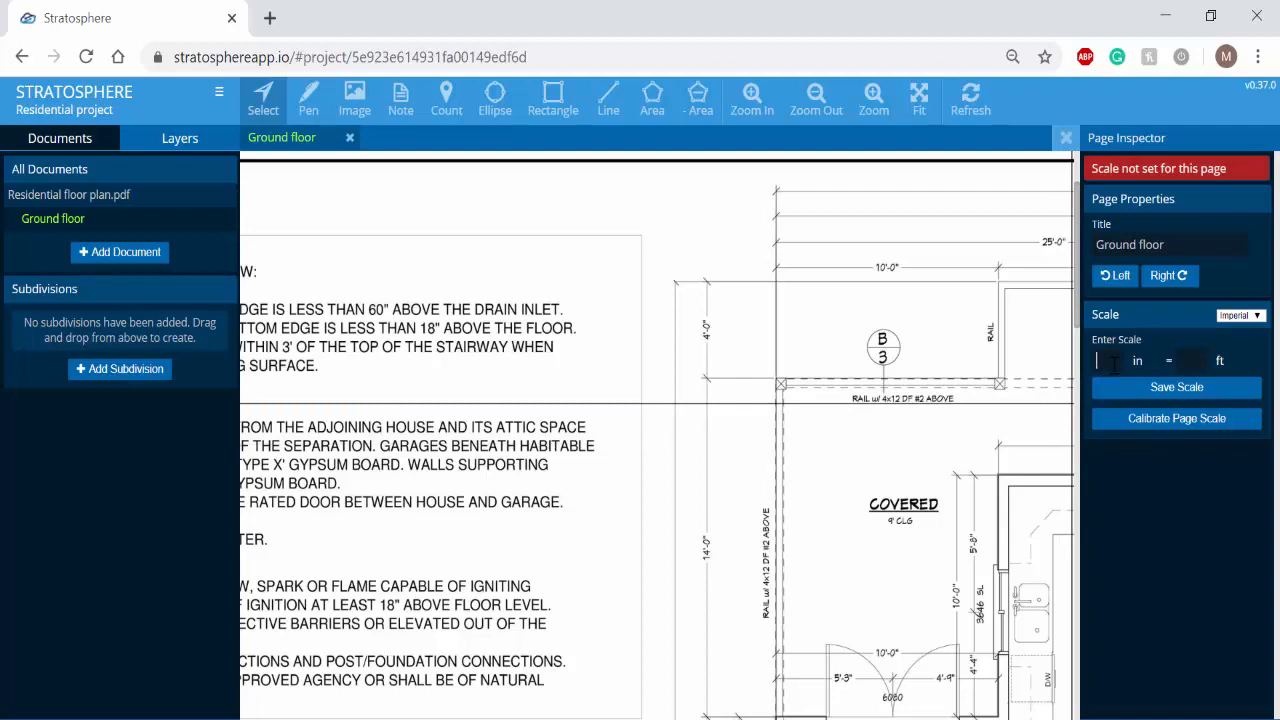
pyautogui.write('1')
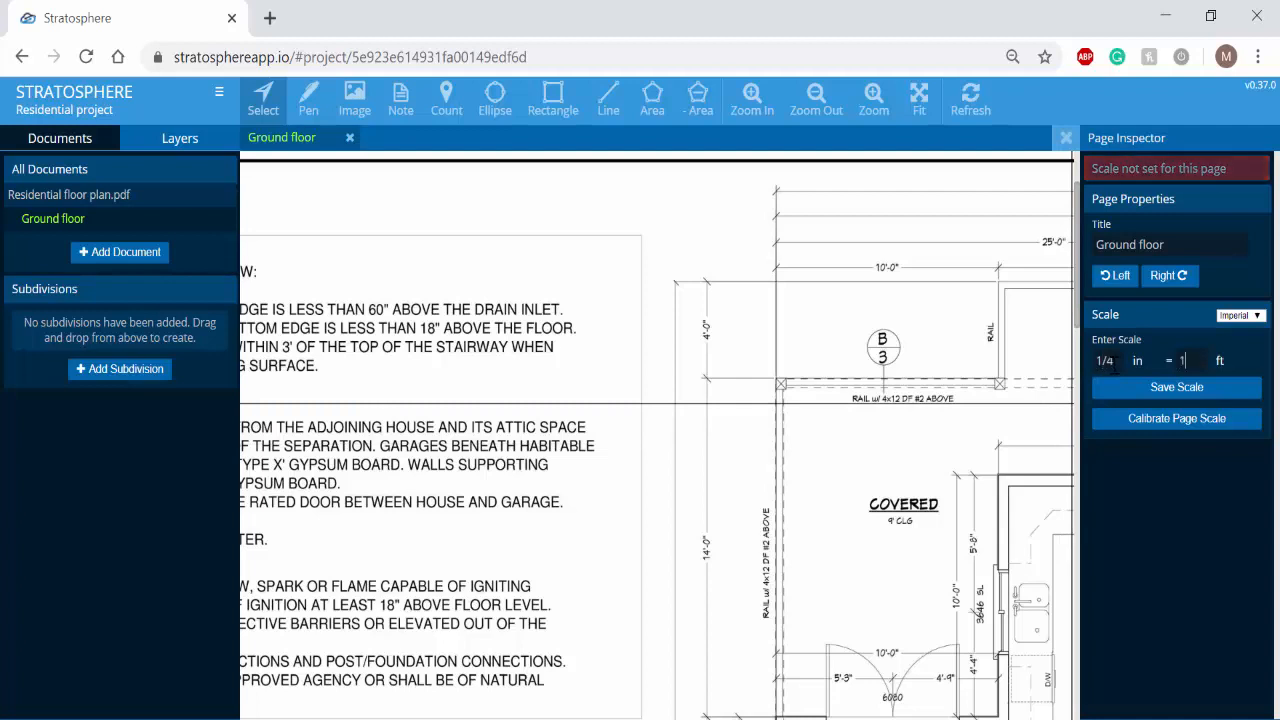
pyautogui.click(1143, 390)
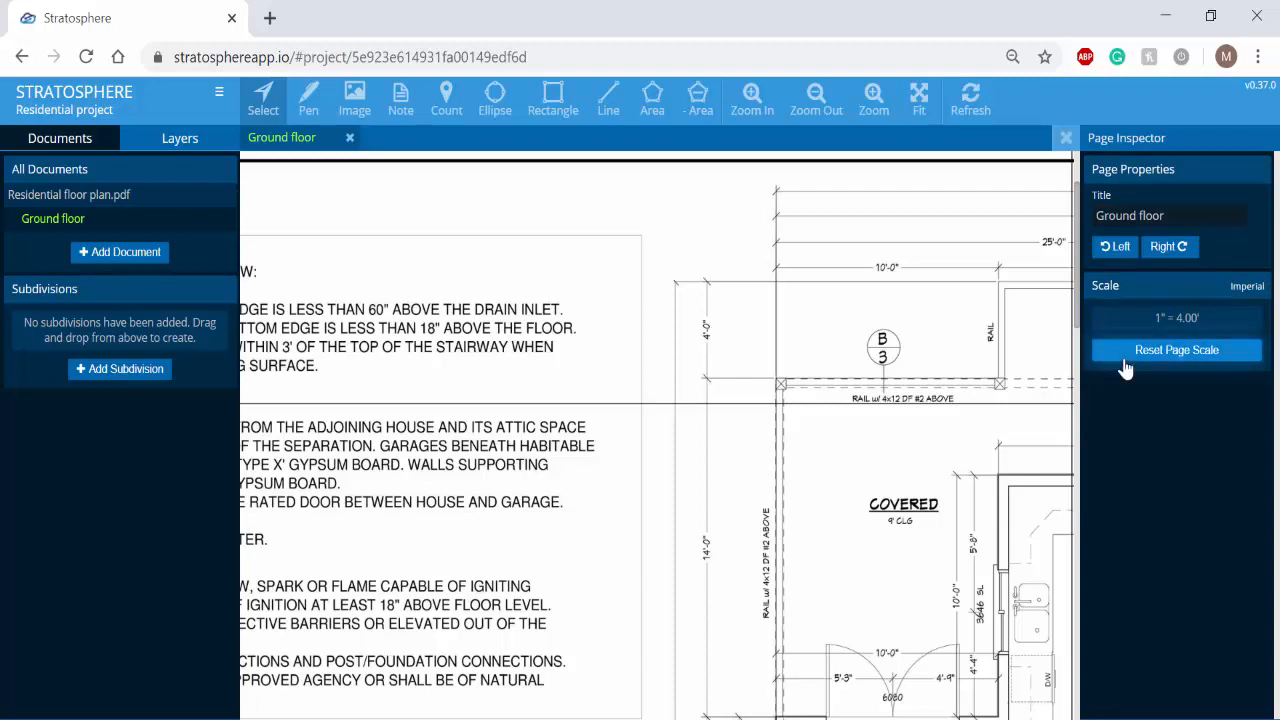
pyautogui.click(1125, 362)
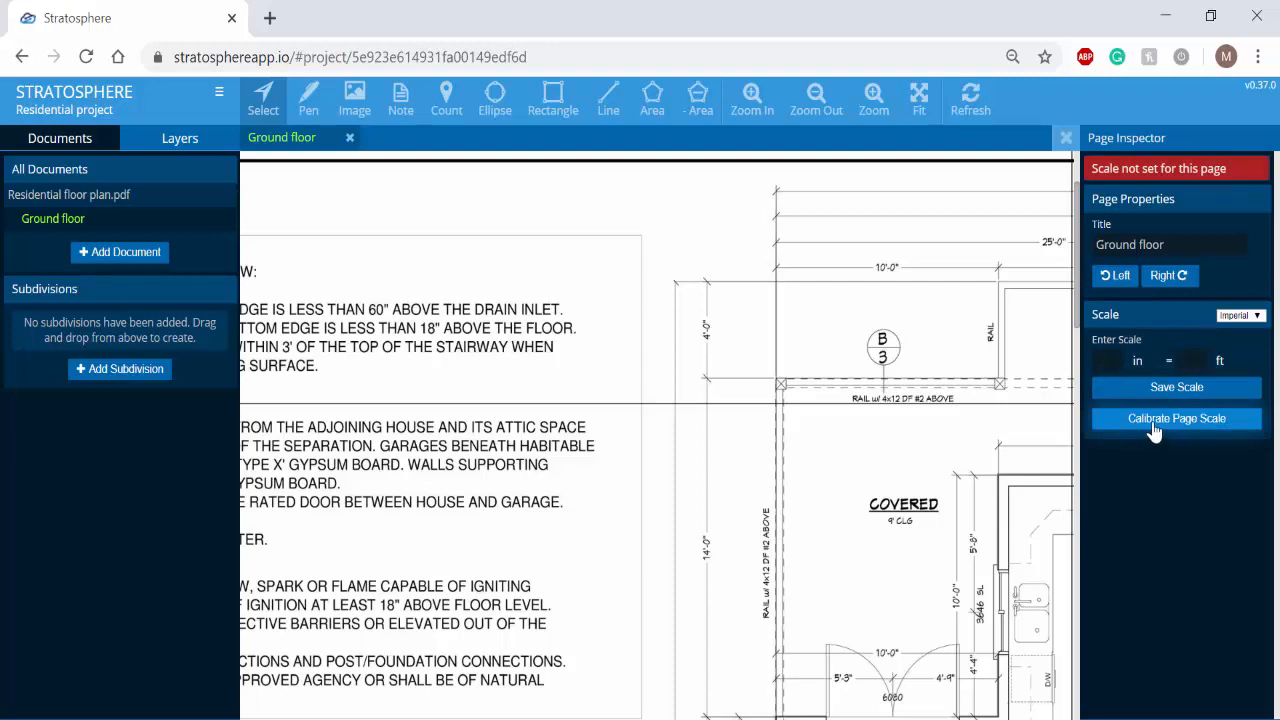
# Calibrate the page scale from both ends of the 10'-0" dimension, entering 10 feet
pyautogui.click(1154, 420)
pyautogui.scroll(5, 799, 285)
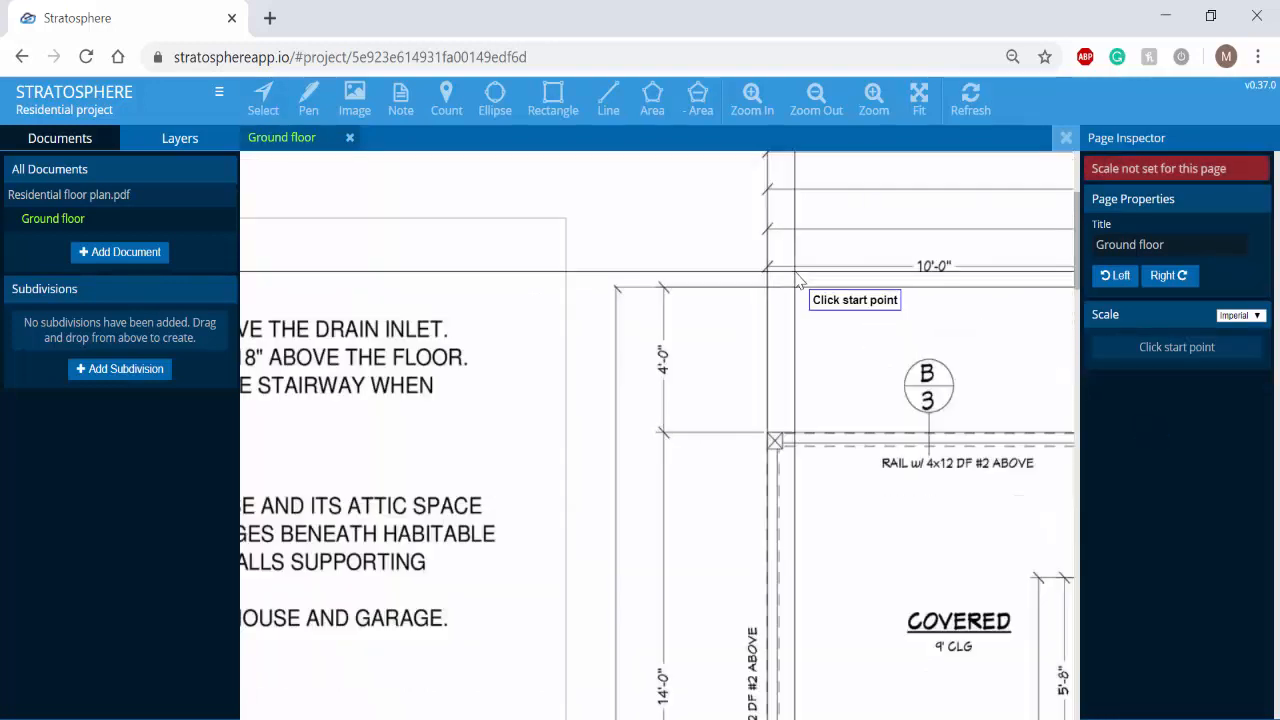
pyautogui.scroll(-4, 795, 284)
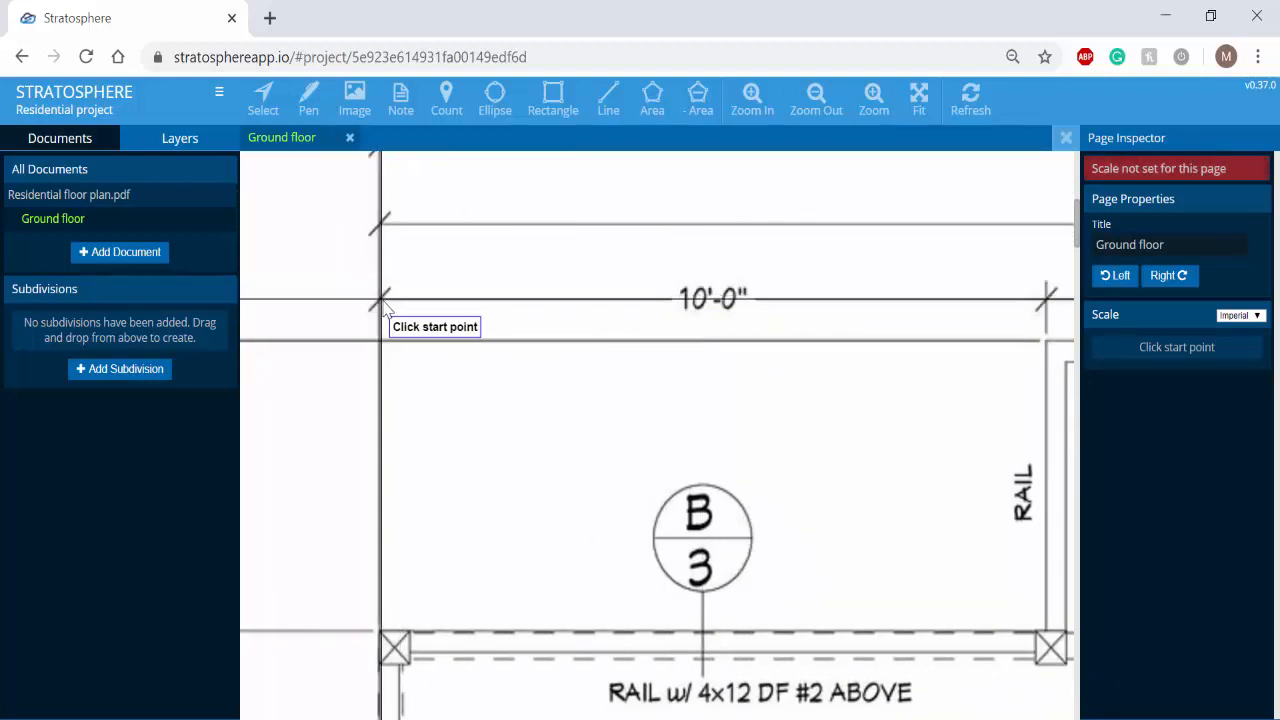
pyautogui.scroll(2, 385, 305)
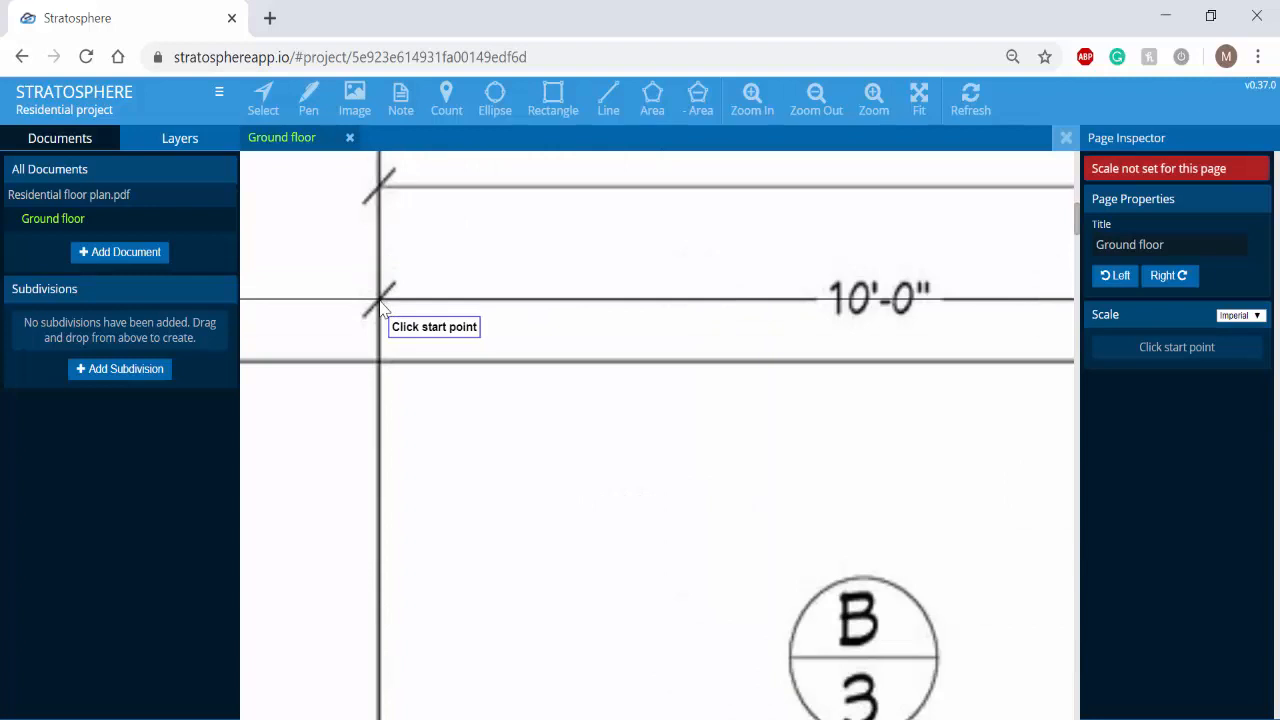
pyautogui.click(381, 305)
pyautogui.moveTo(934, 291); pyautogui.dragTo(487, 272)
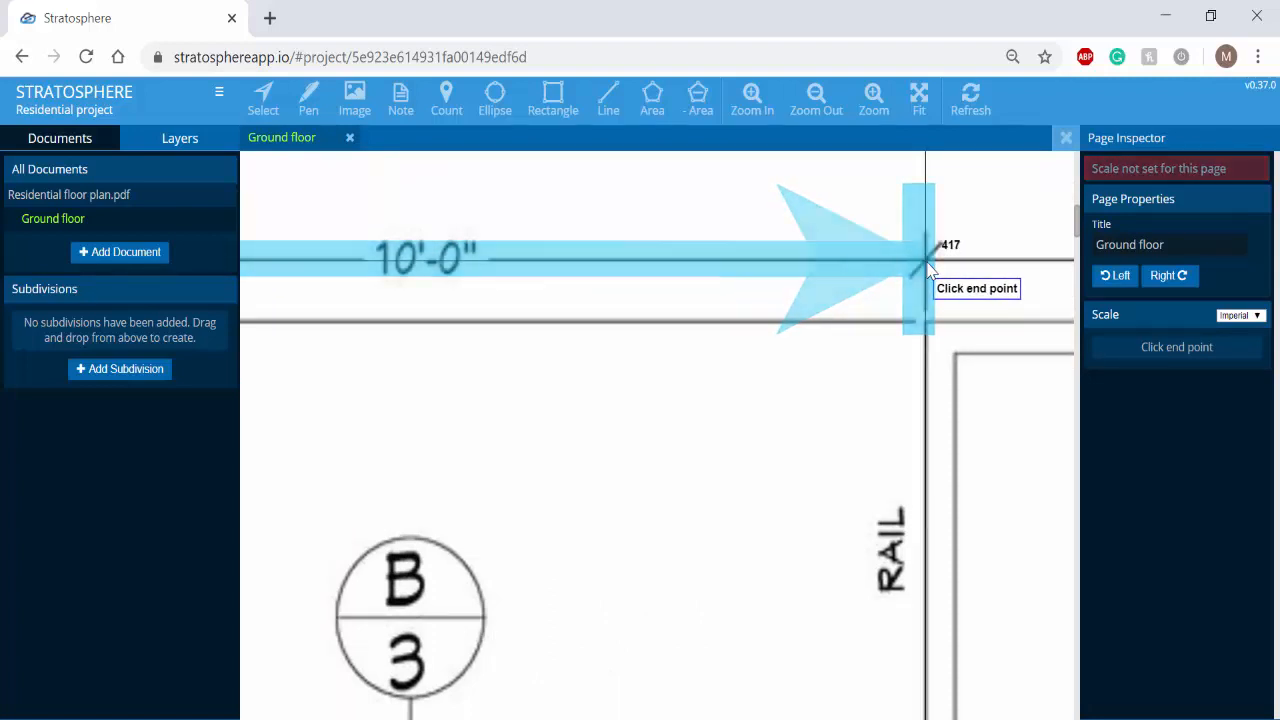
pyautogui.click(929, 270)
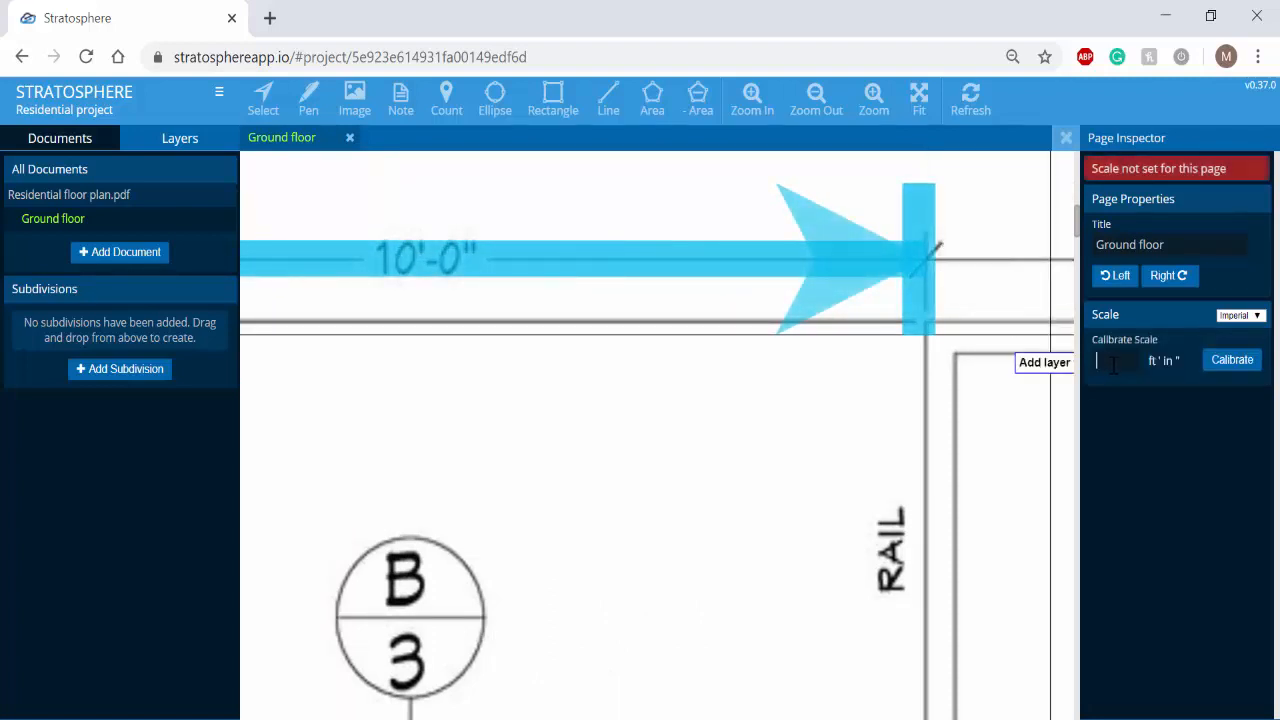
pyautogui.write('10')
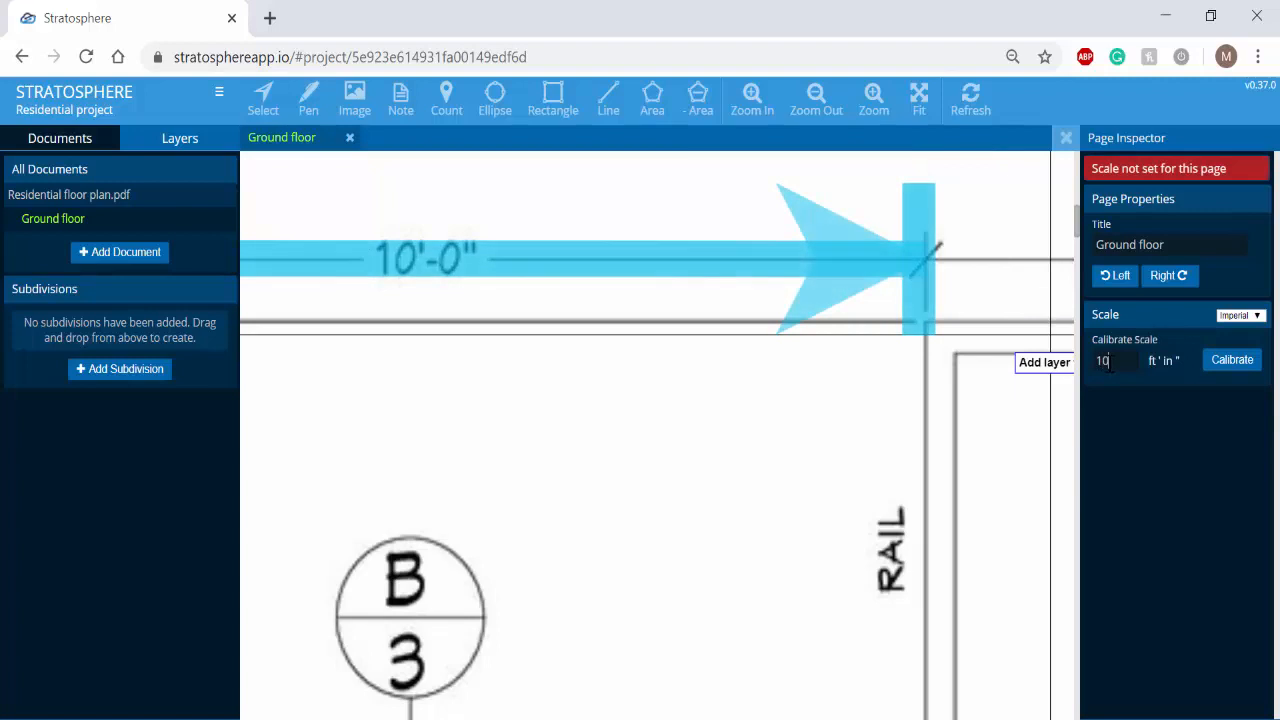
pyautogui.click(1232, 360)
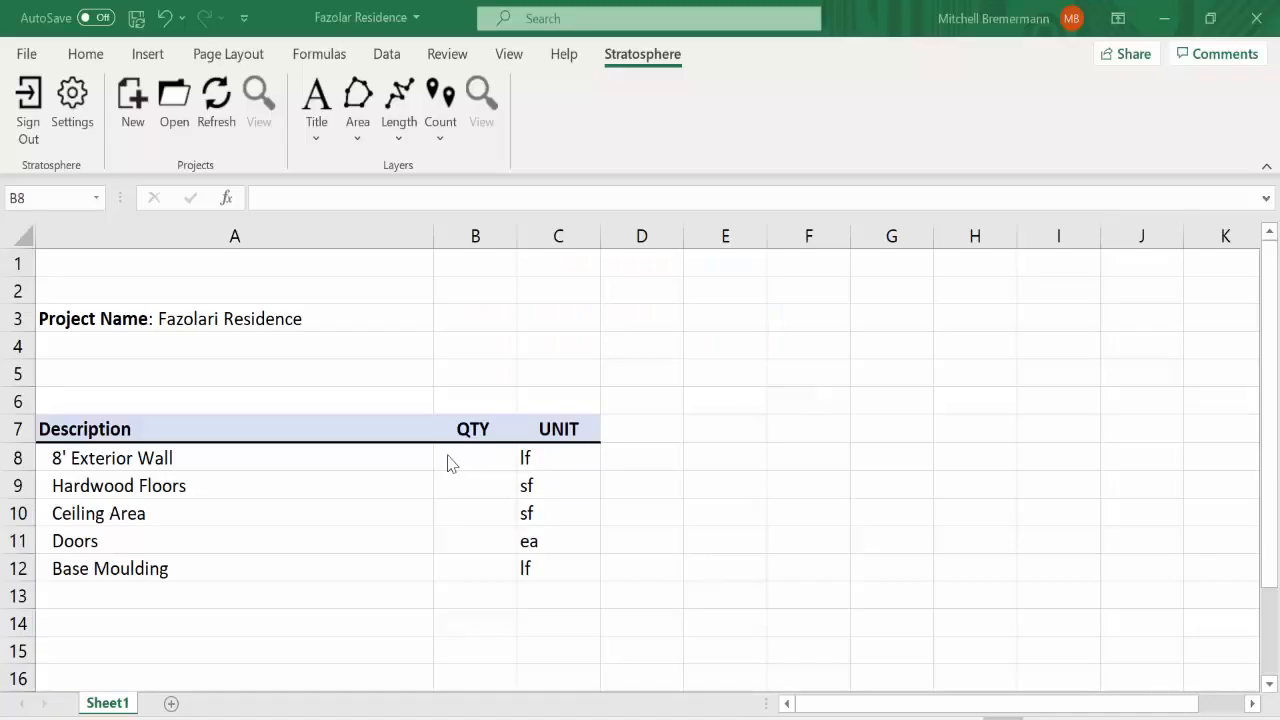
# Select cell B8, the 8' Exterior Wall quantity, on the Fazolari Residence takeoff sheet
pyautogui.click(447, 455)
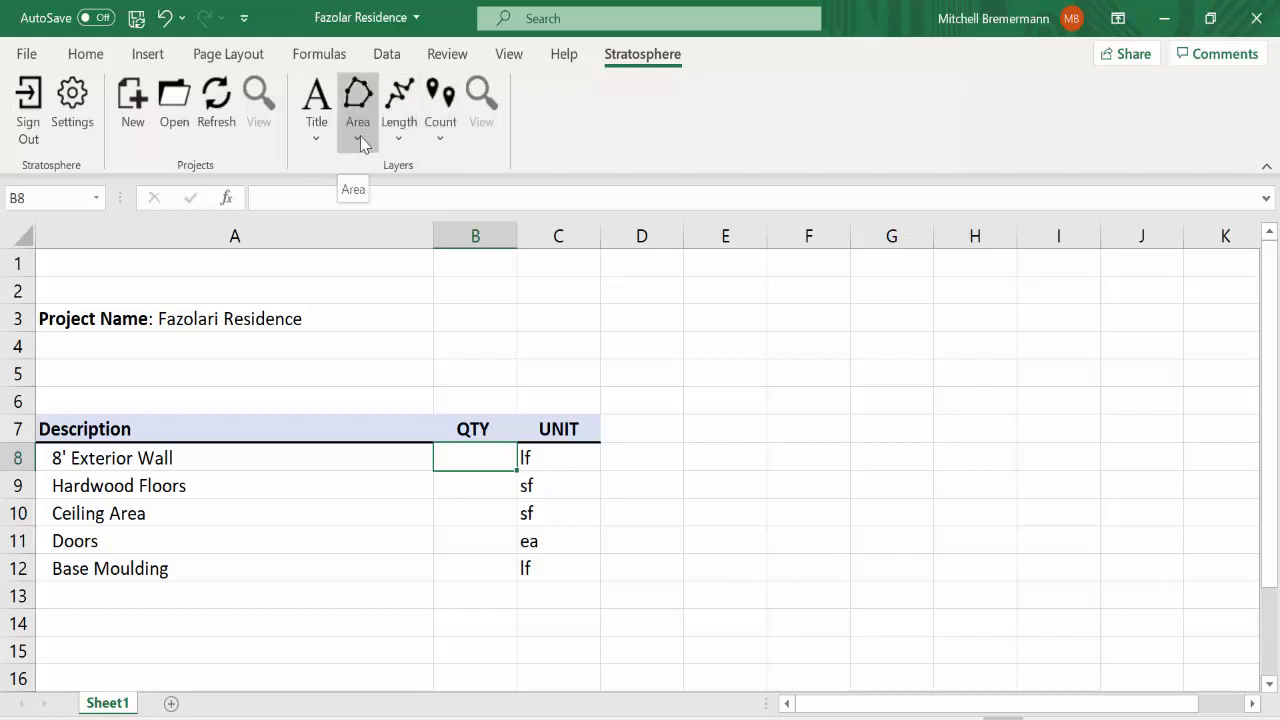
# Link B8 to a new 8' Exterior Wall length layer and verify it on the floor plan
pyautogui.click(401, 143)
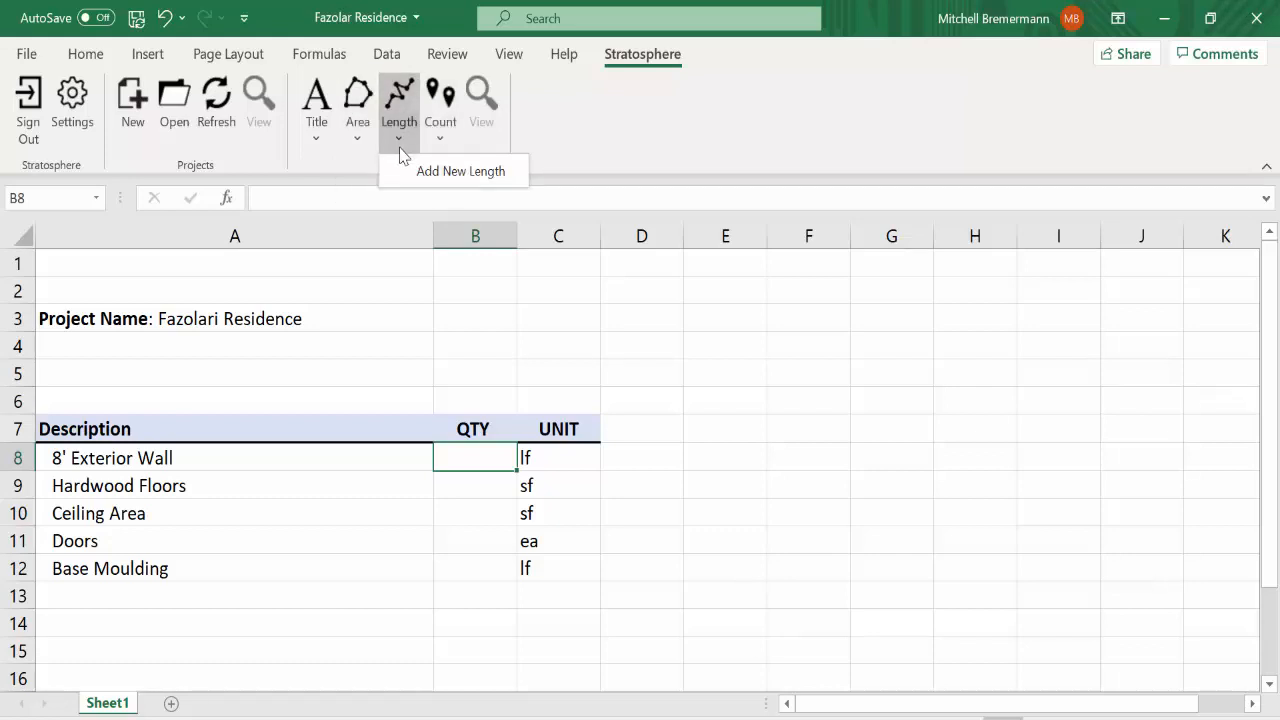
pyautogui.click(408, 172)
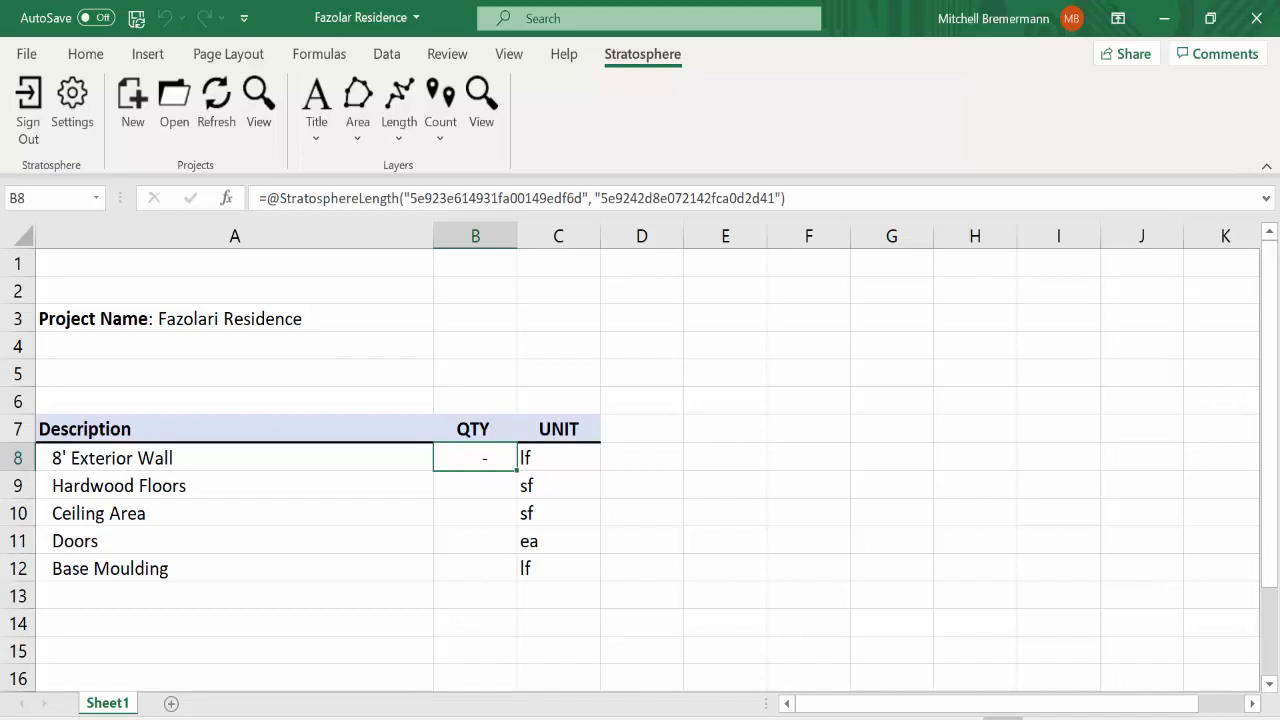
pyautogui.click(590, 718)
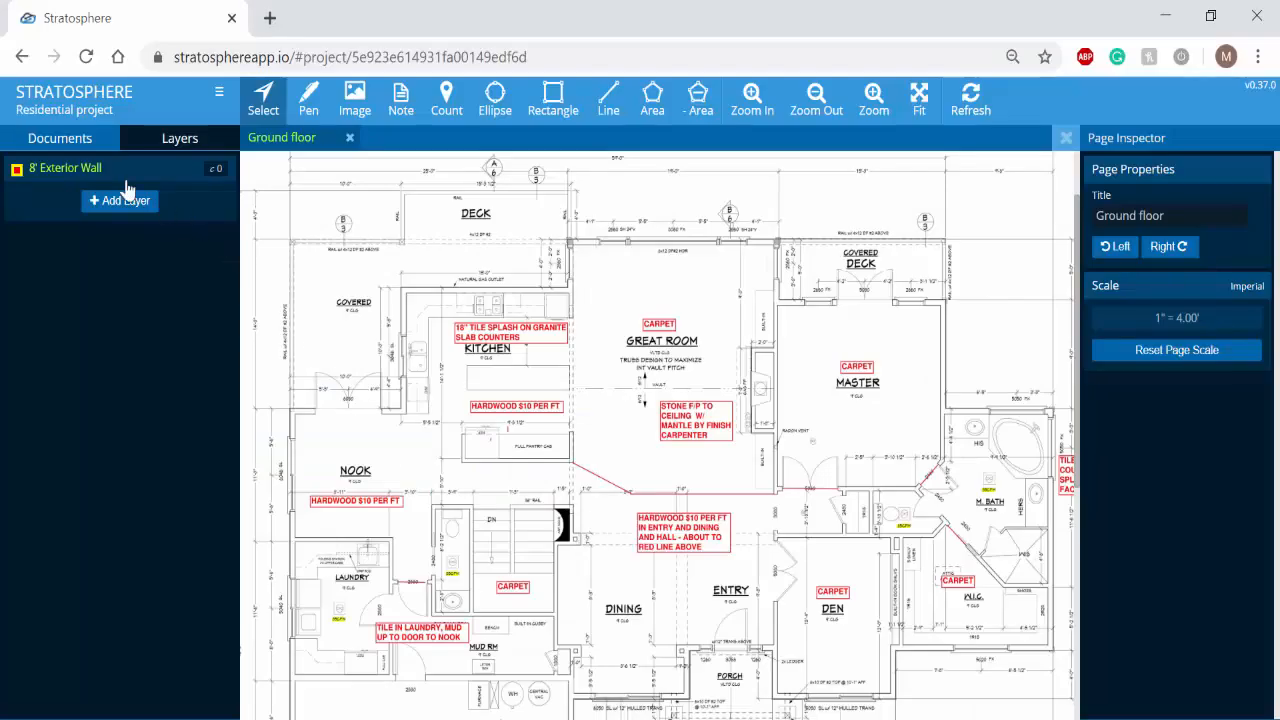
pyautogui.moveTo(185, 183)
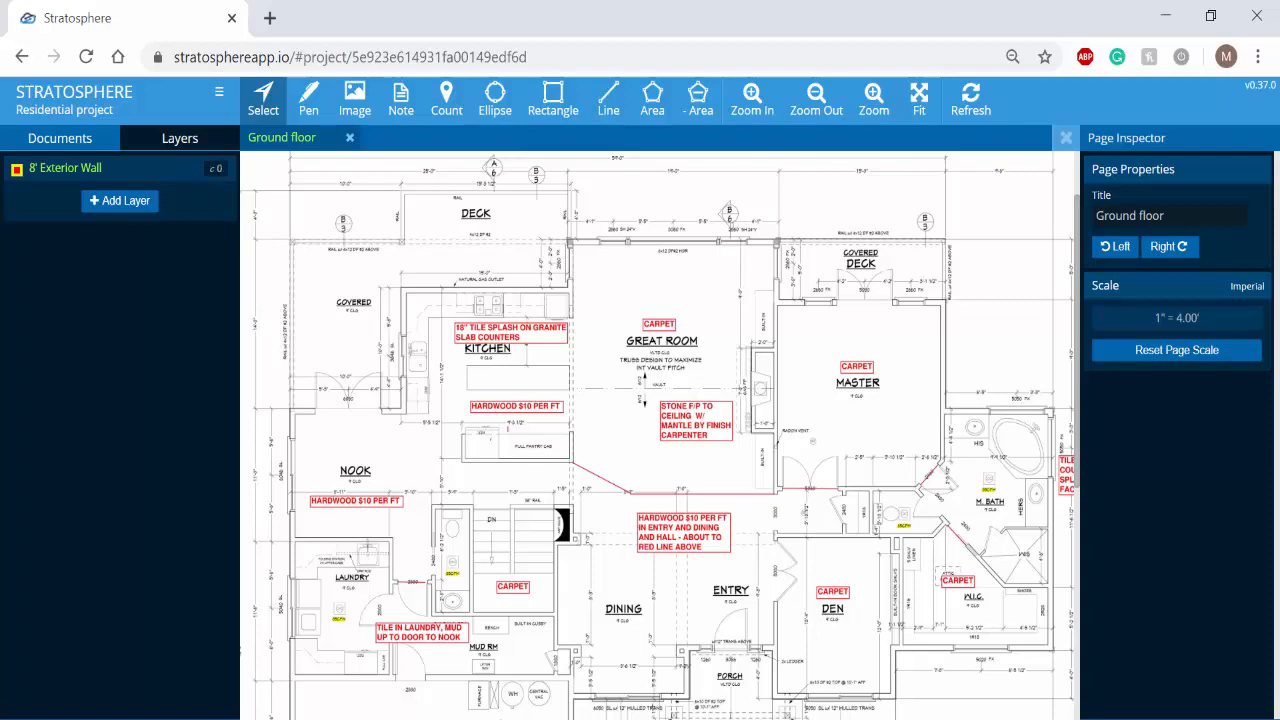
pyautogui.click(669, 718)
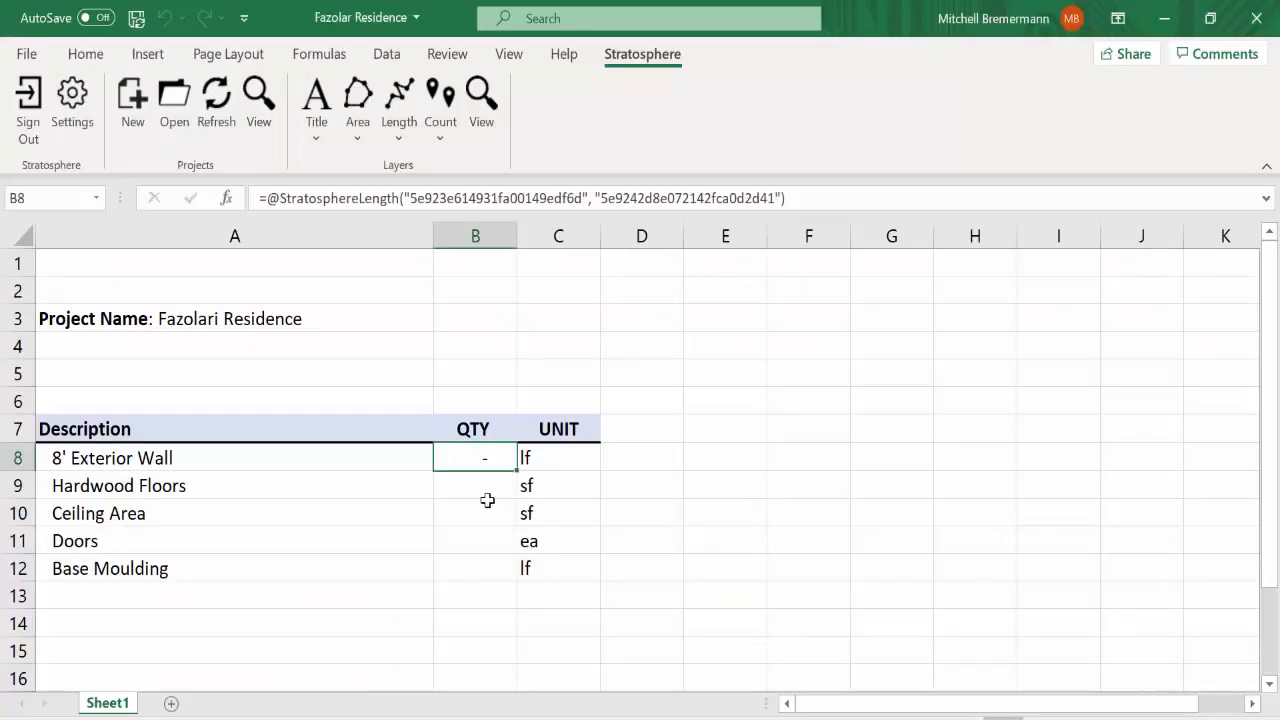
# Link Hardwood Floors and Ceiling Area (B9:B10) to new Stratosphere area layers
pyautogui.moveTo(479, 490); pyautogui.dragTo(484, 513)
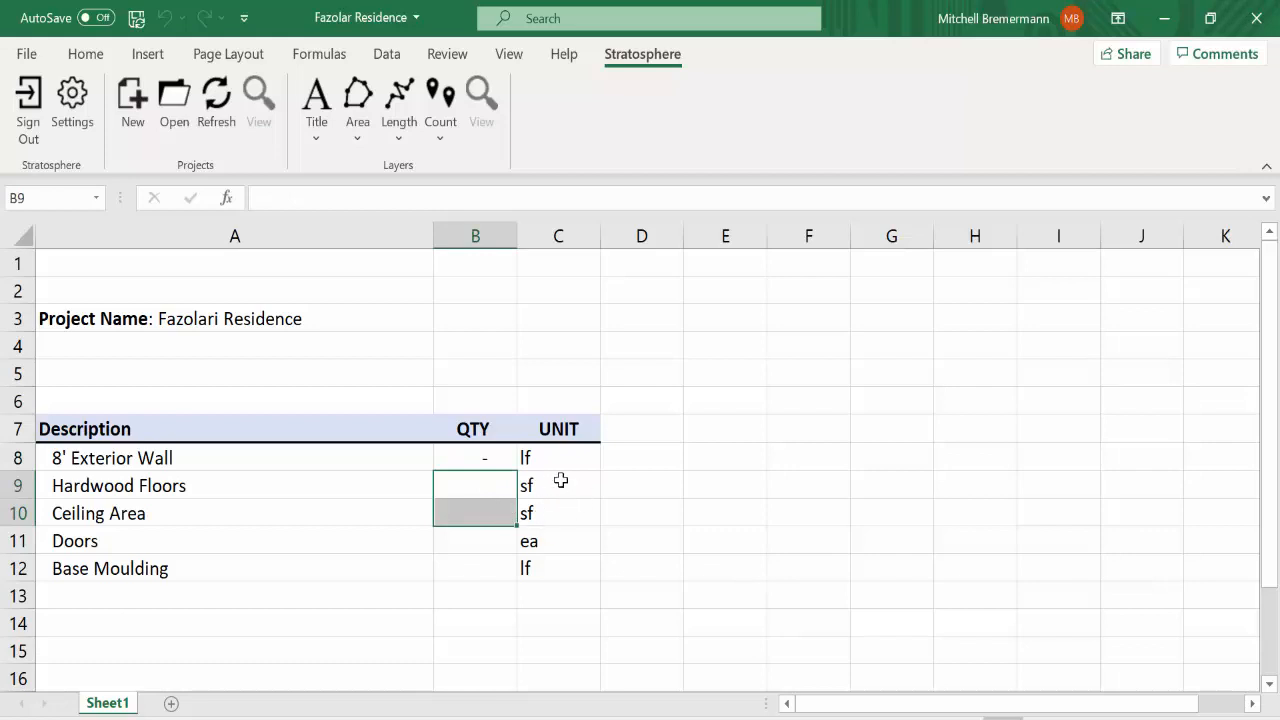
pyautogui.click(358, 135)
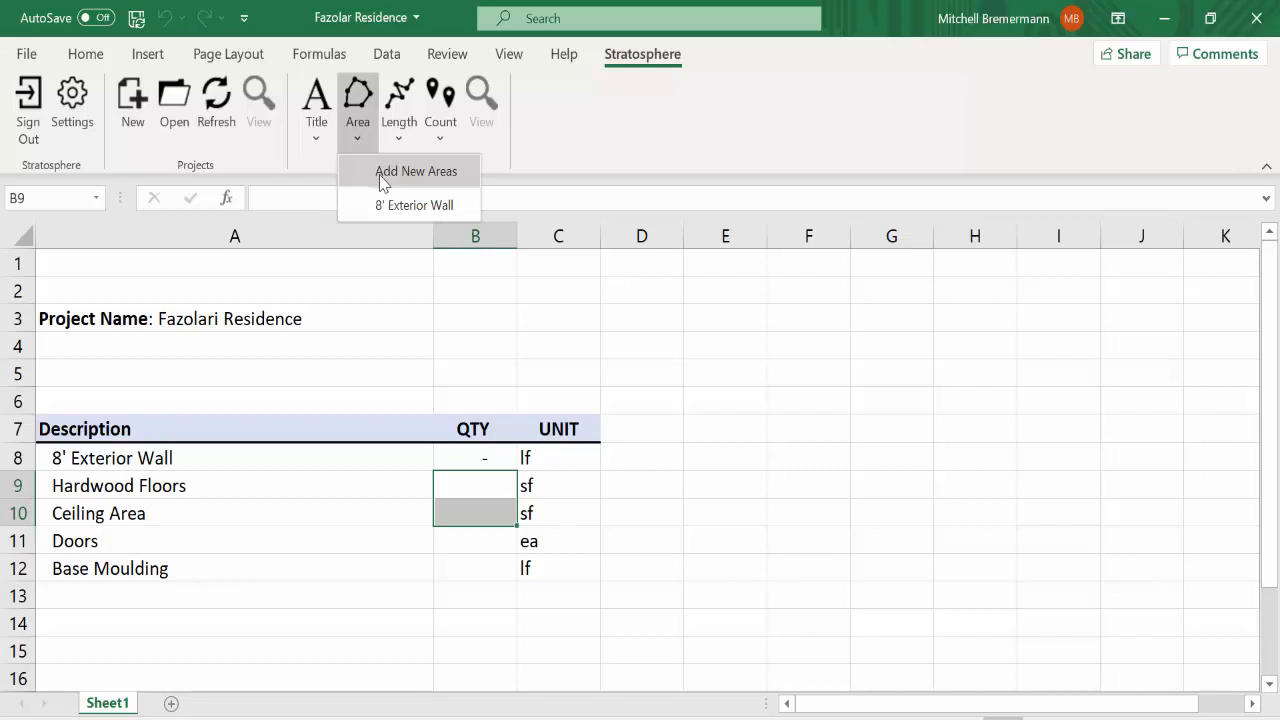
pyautogui.click(383, 175)
# Link the Doors quantity in B11 to a new Stratosphere count layer
pyautogui.click(491, 540)
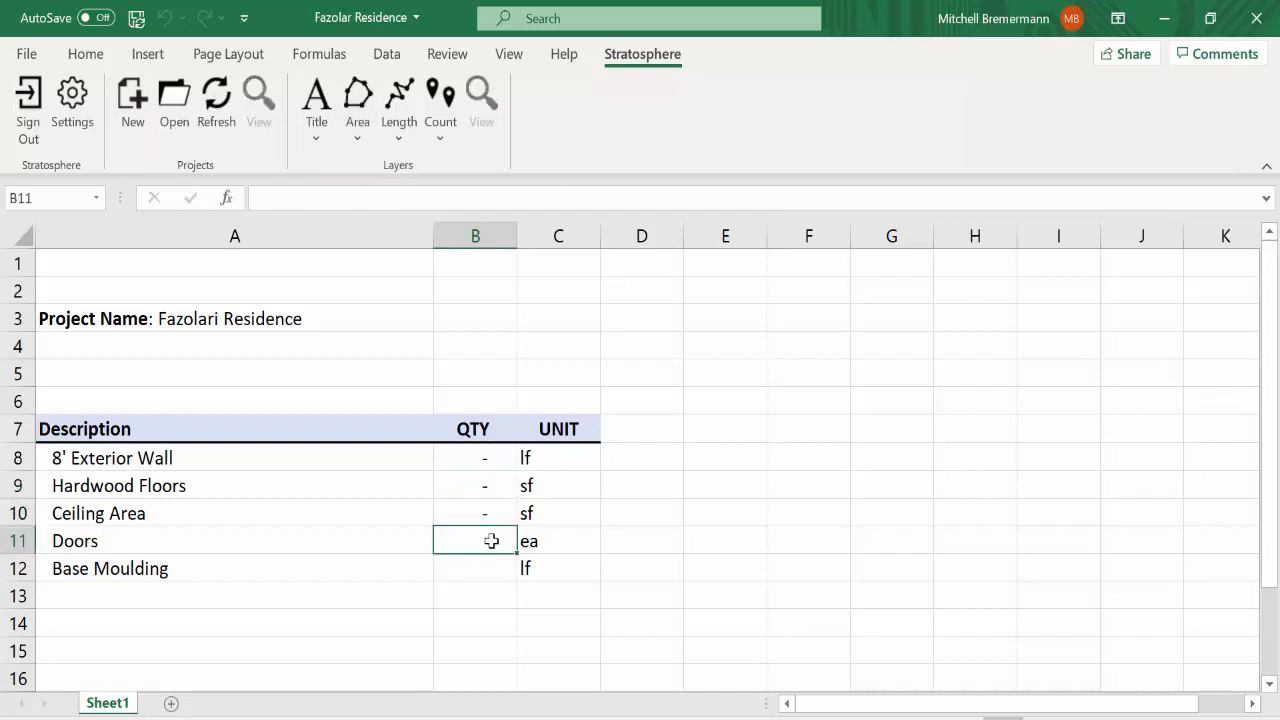
pyautogui.rightClick(491, 540)
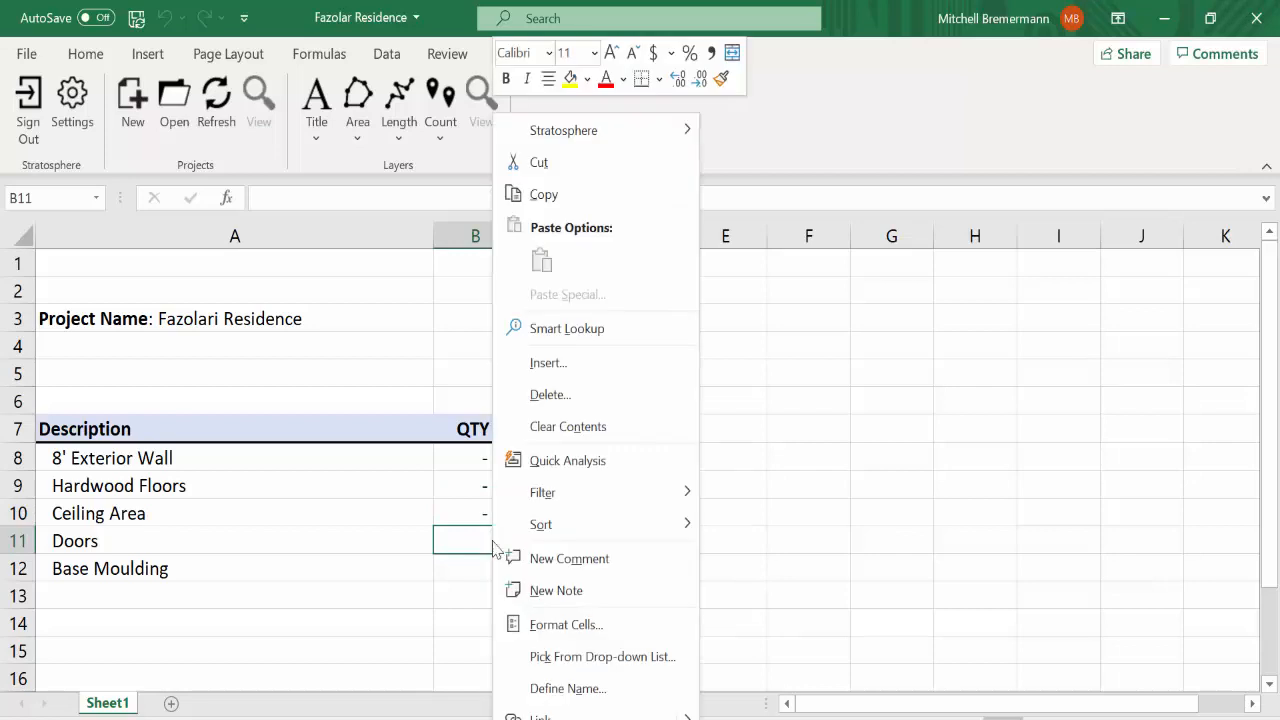
pyautogui.moveTo(612, 146)
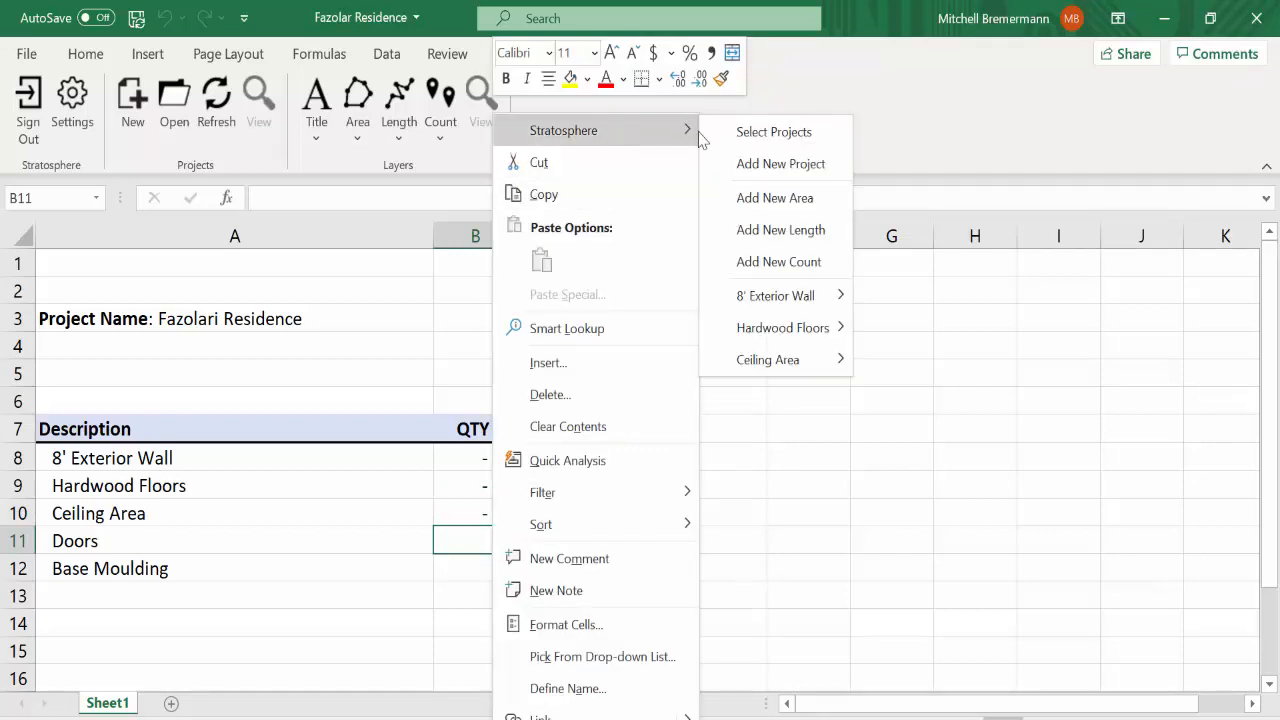
pyautogui.click(777, 262)
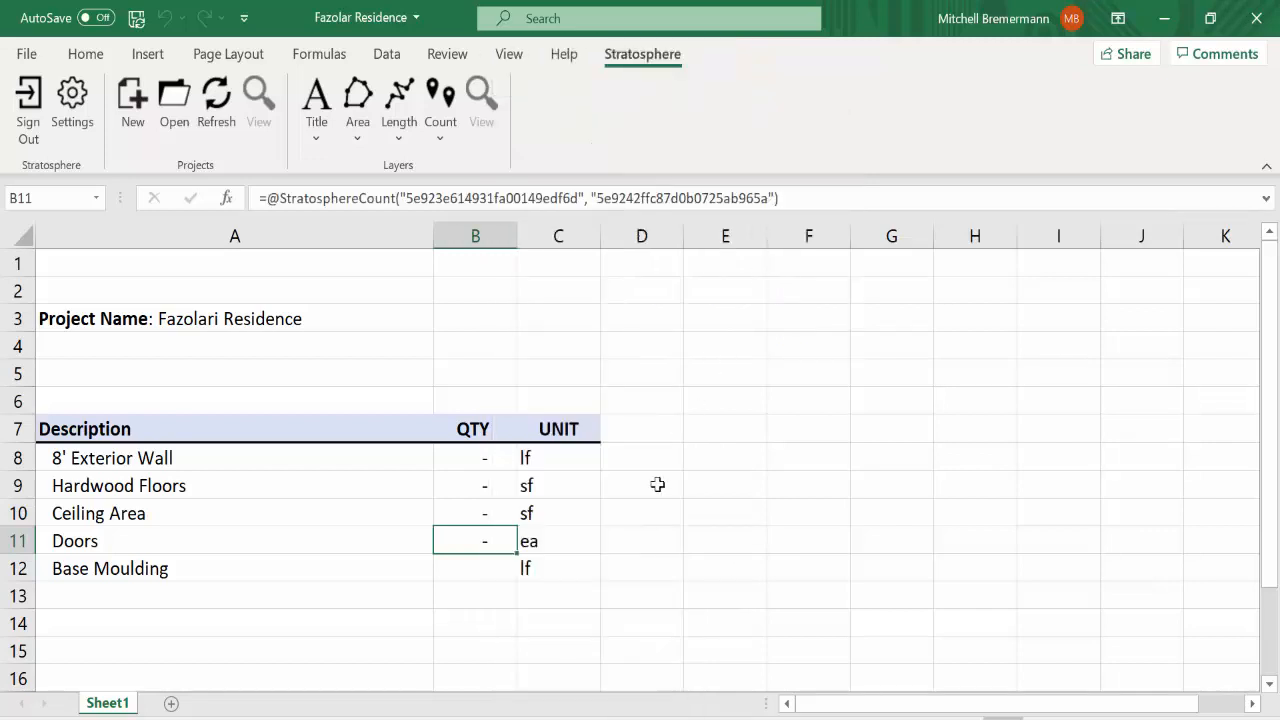
pyautogui.moveTo(517, 719)
pyautogui.click(503, 692)
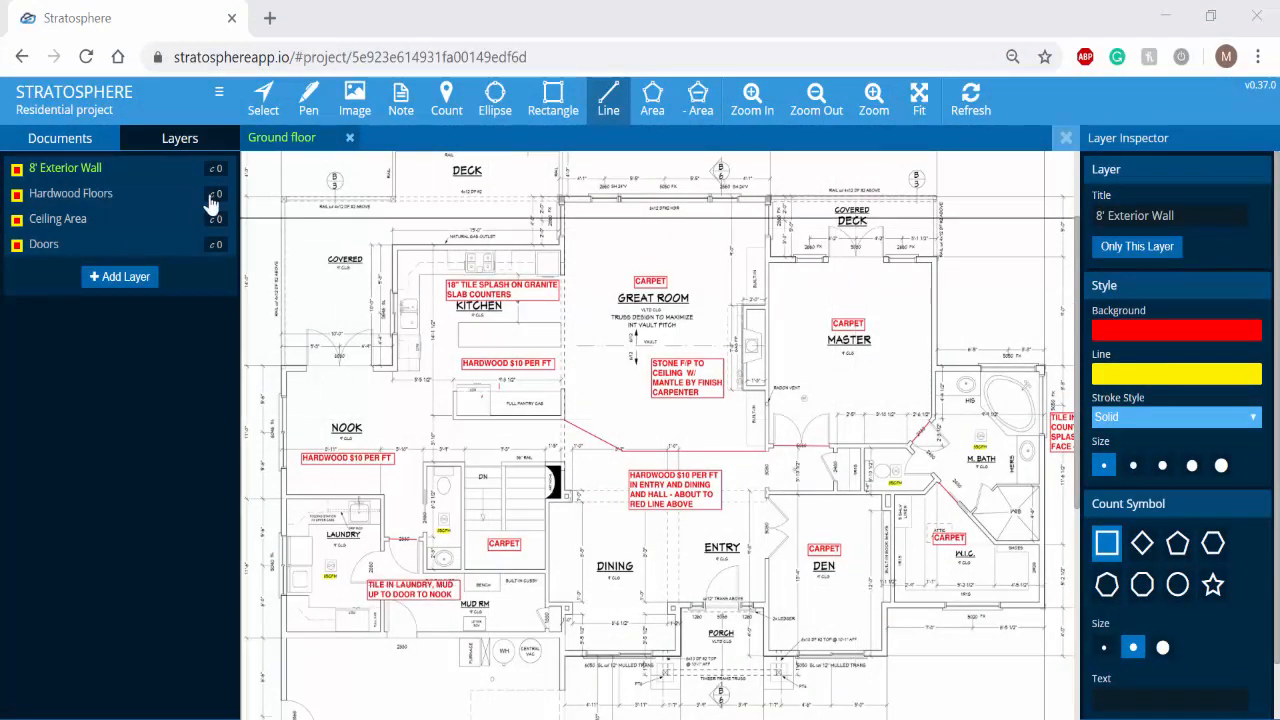
# Trace the exterior wall line around the kitchen and great room, measuring 49.1
pyautogui.click(155, 175)
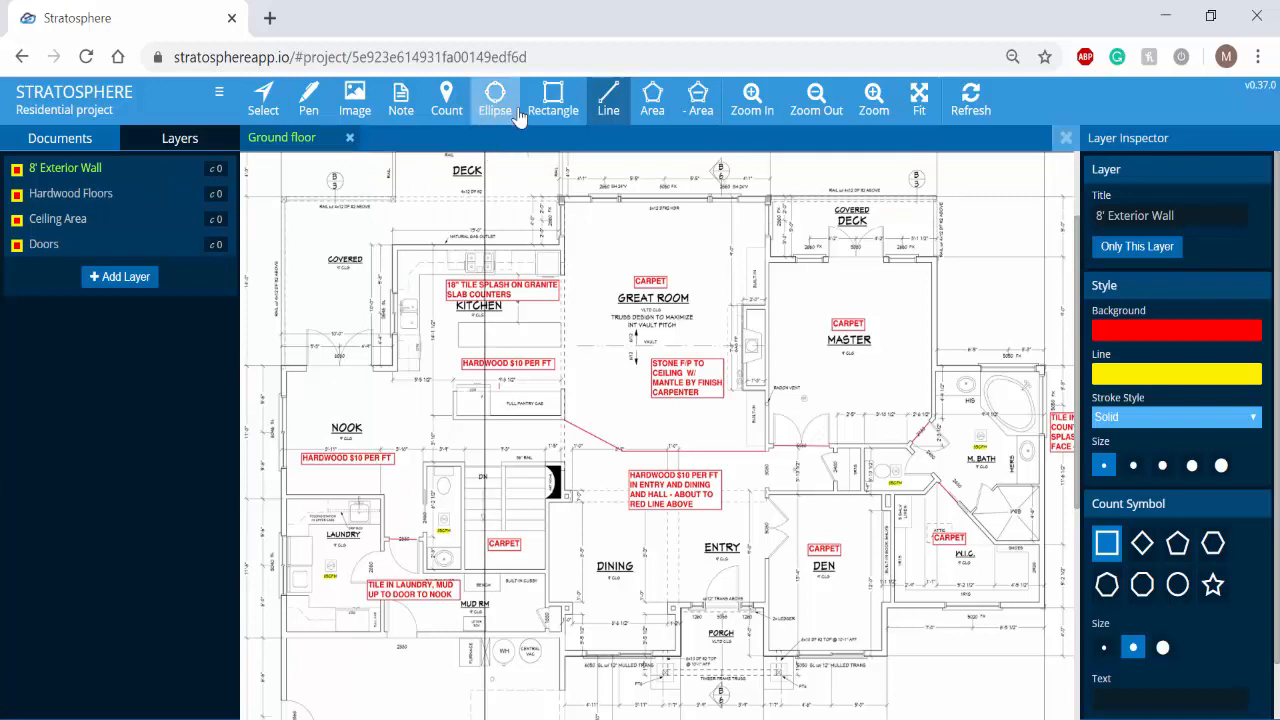
pyautogui.click(620, 118)
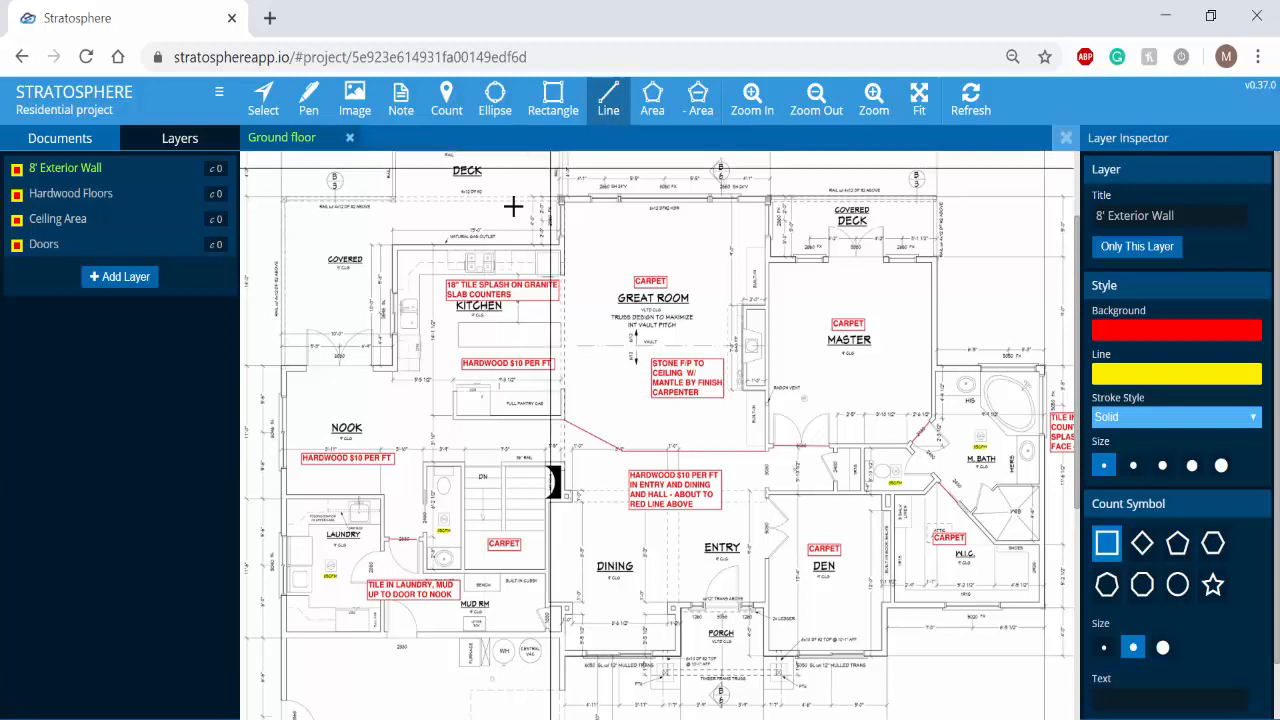
pyautogui.click(374, 365)
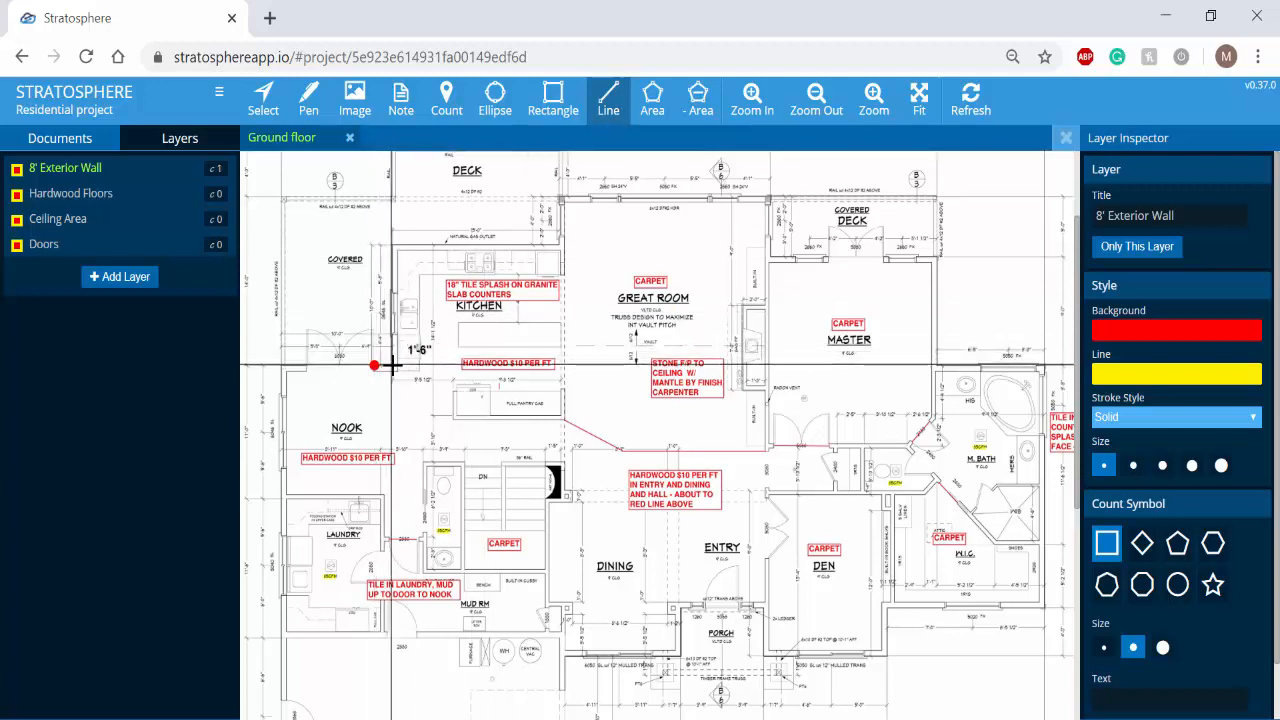
pyautogui.click(394, 247)
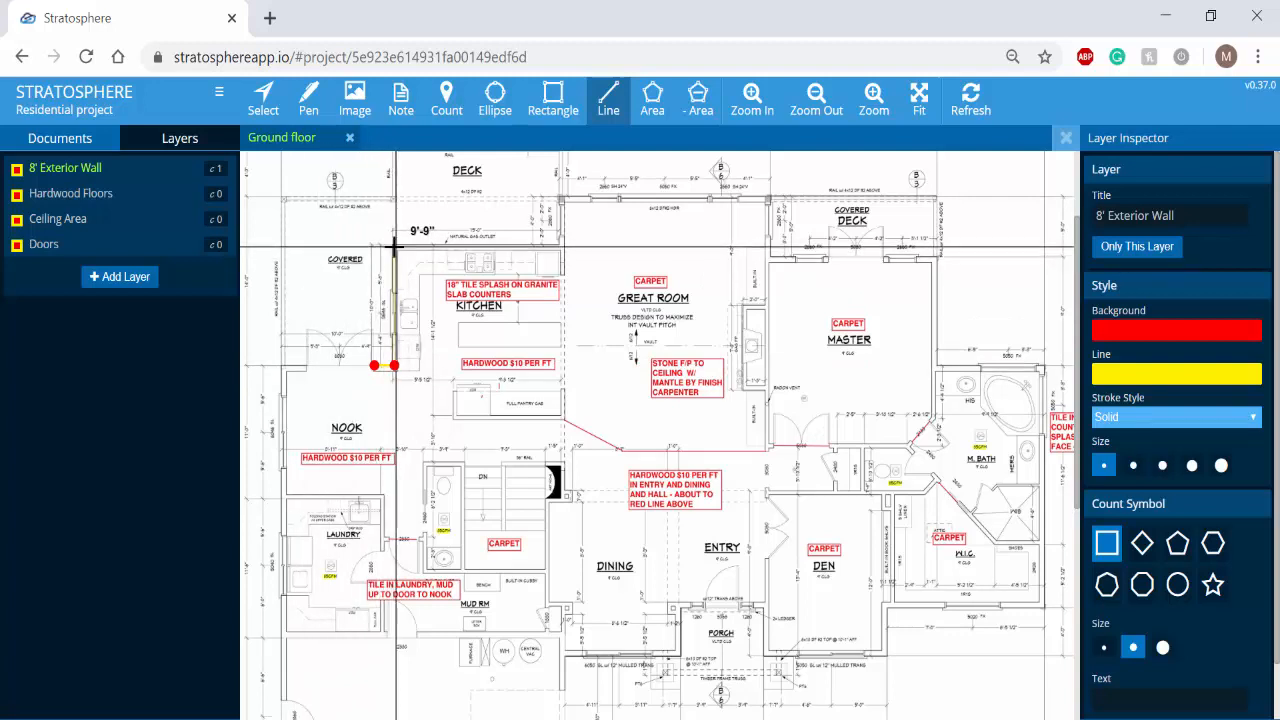
pyautogui.click(563, 246)
pyautogui.click(563, 199)
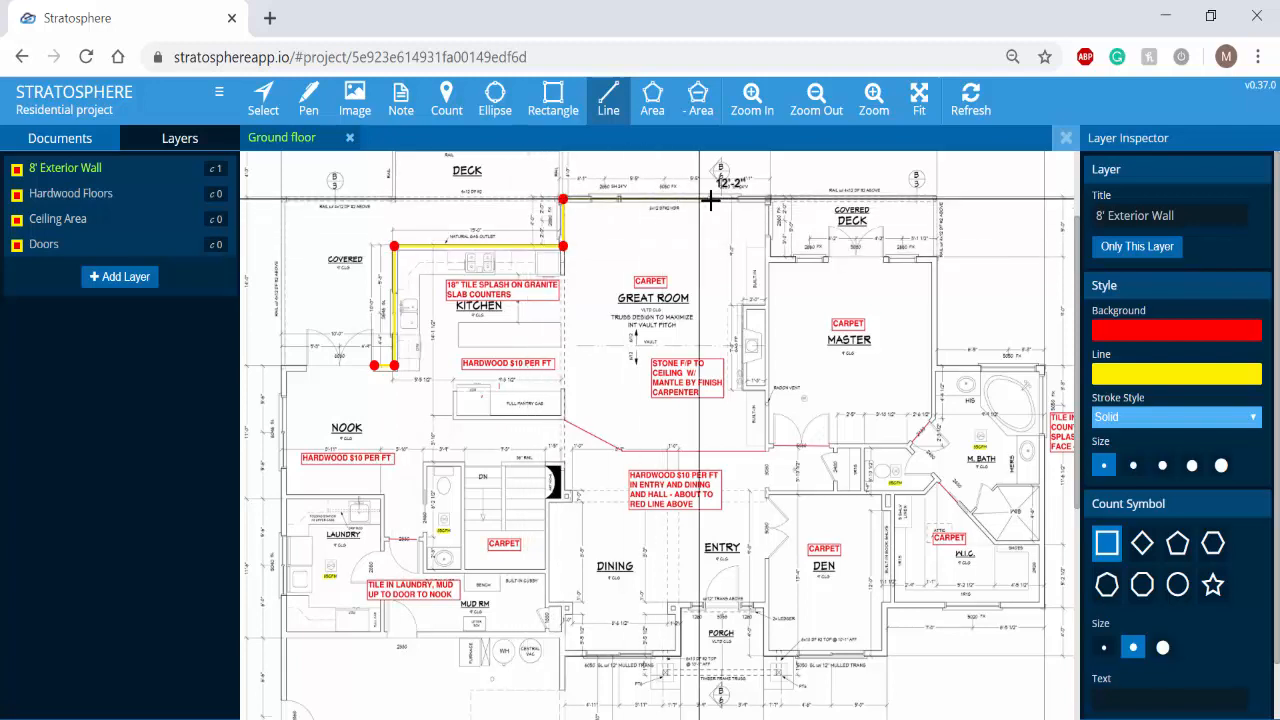
pyautogui.doubleClick(768, 199)
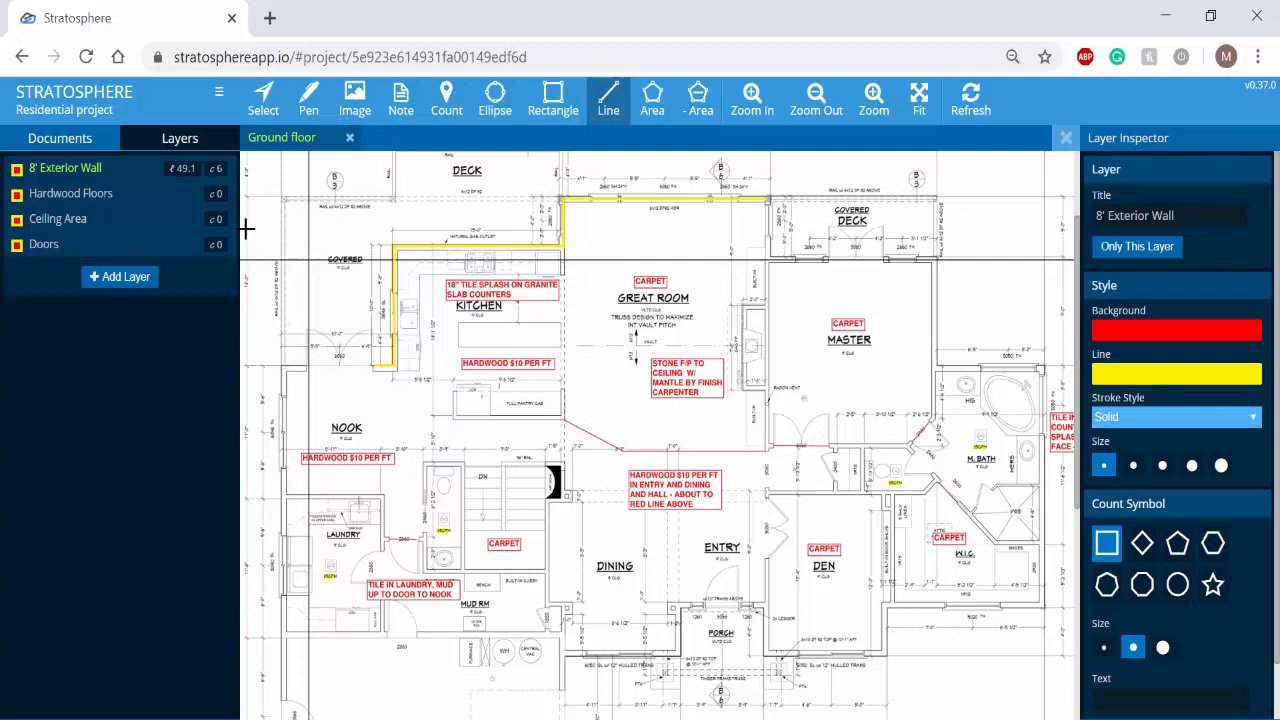
pyautogui.click(113, 200)
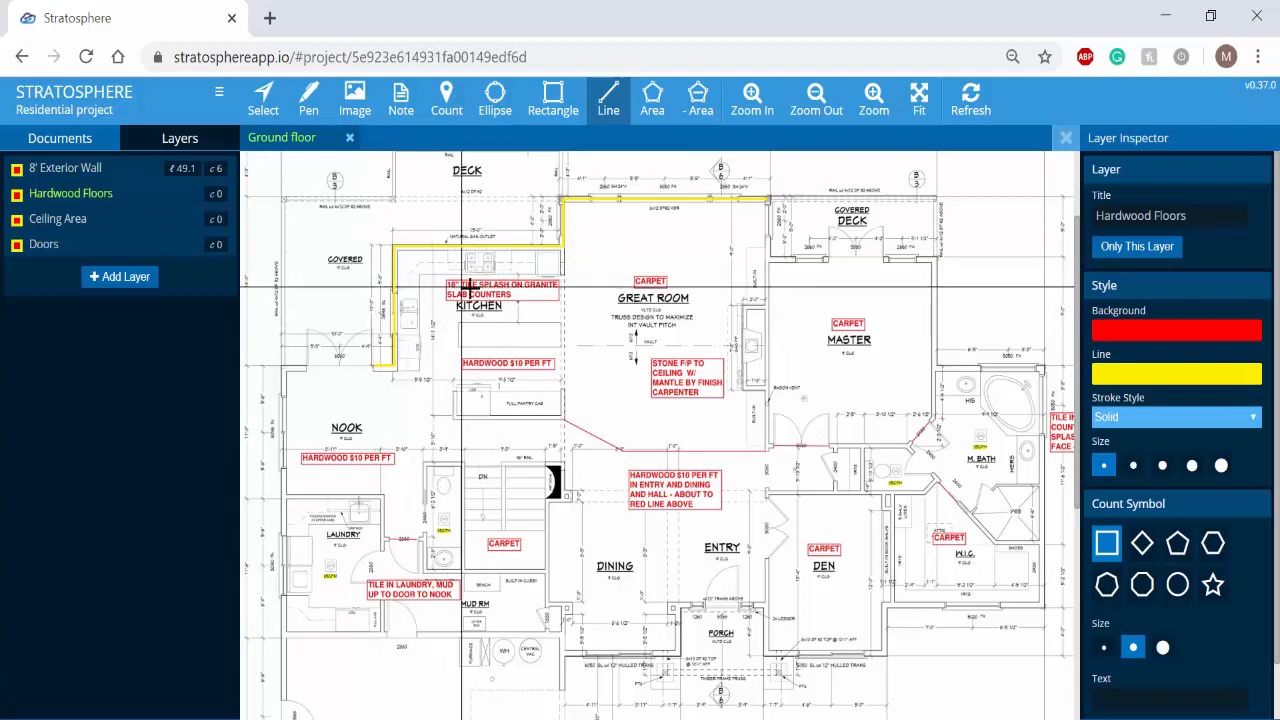
# Trace the Great Room outline as a 372.9 hardwood floor area
pyautogui.click(650, 114)
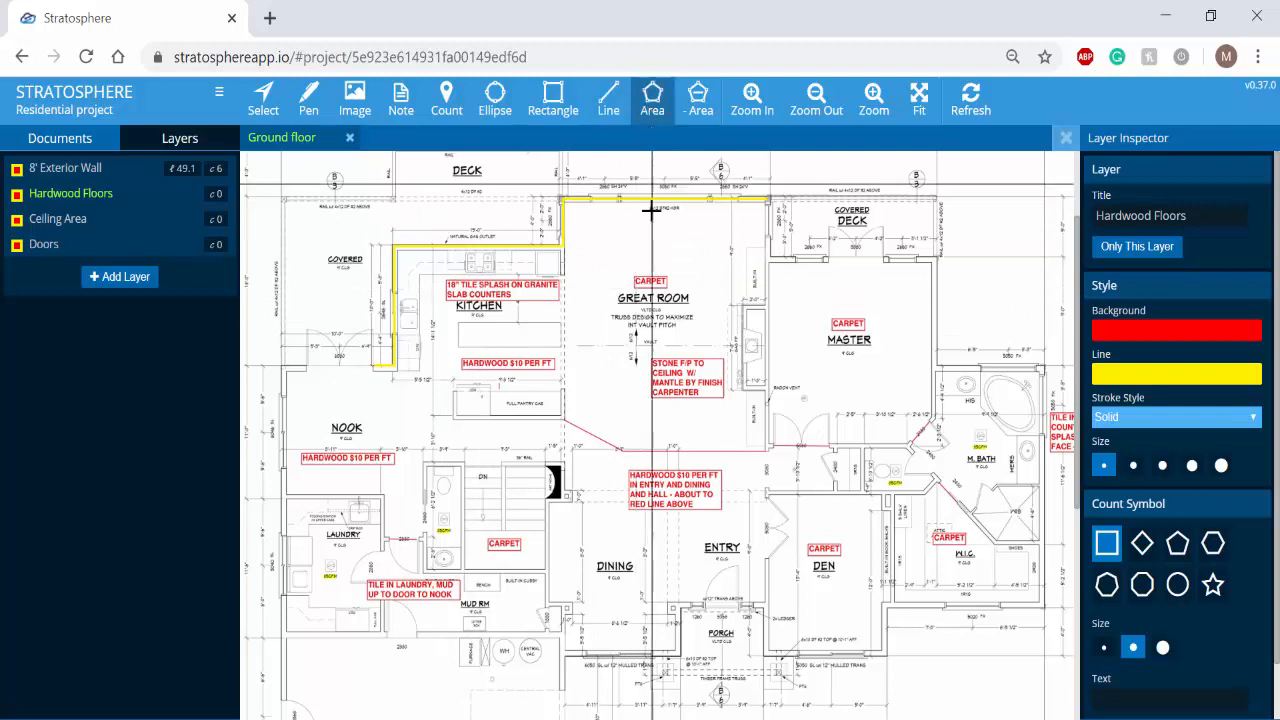
pyautogui.click(563, 204)
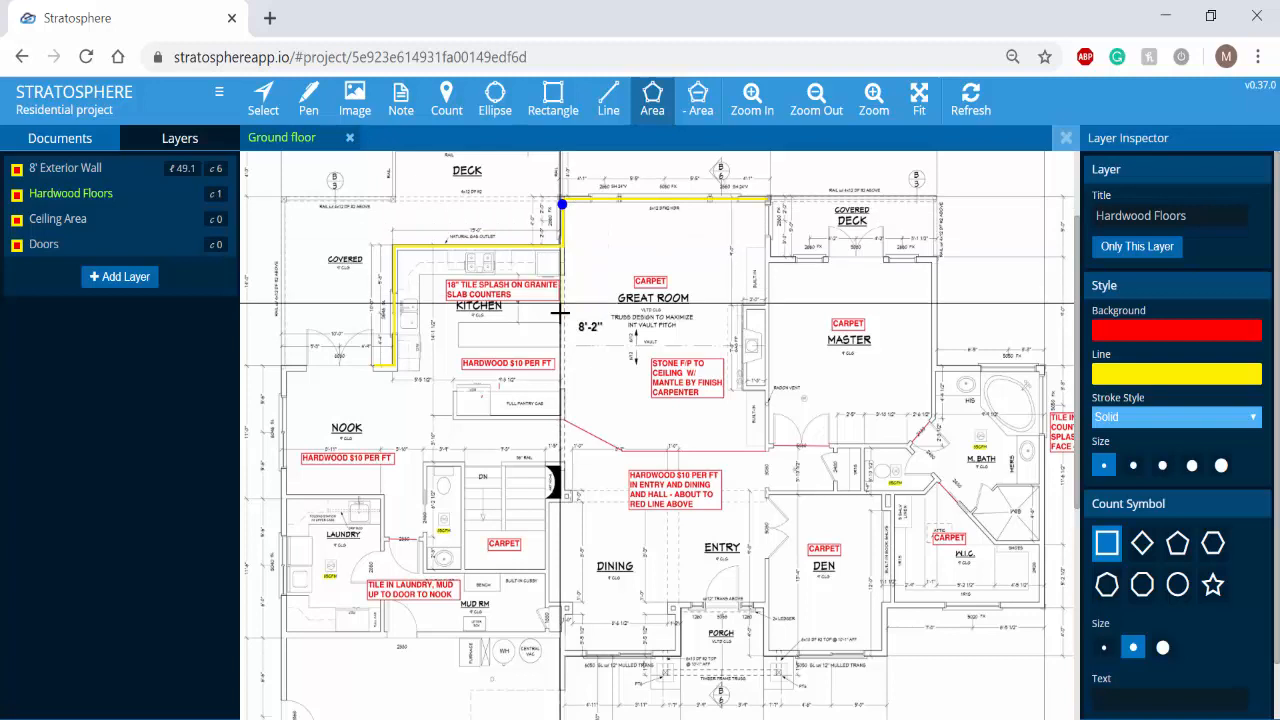
pyautogui.click(563, 420)
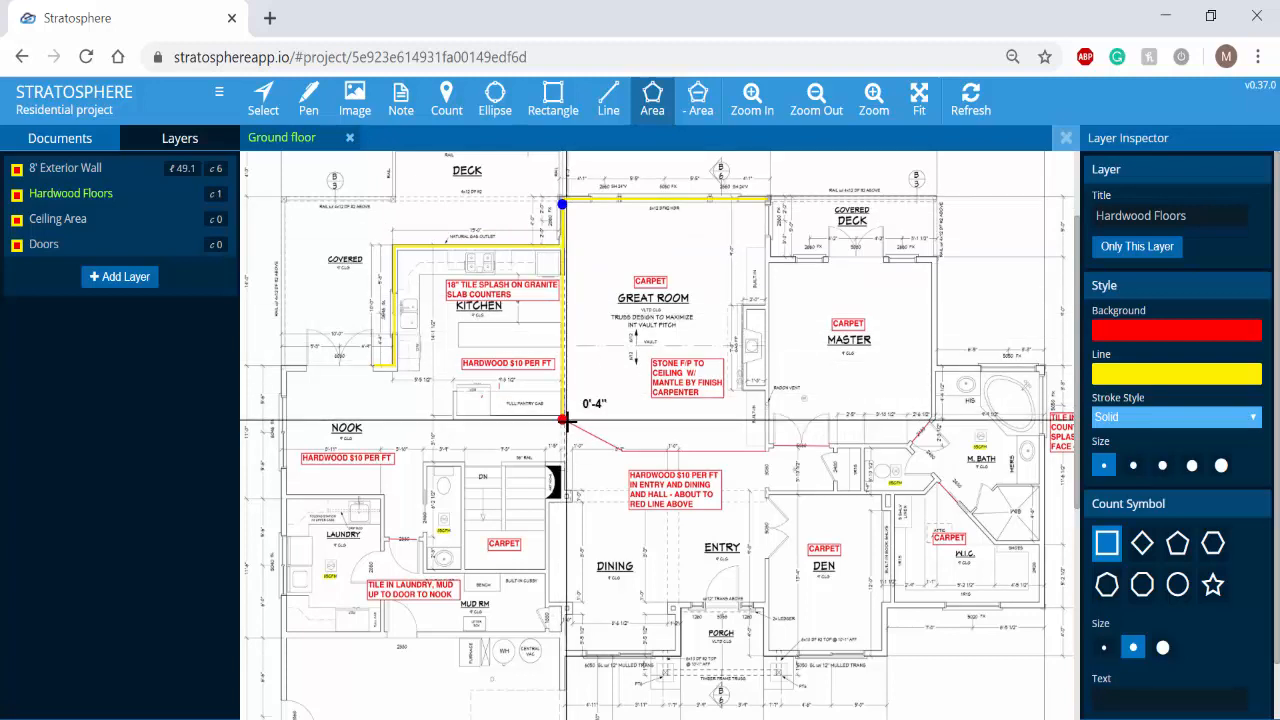
pyautogui.click(620, 451)
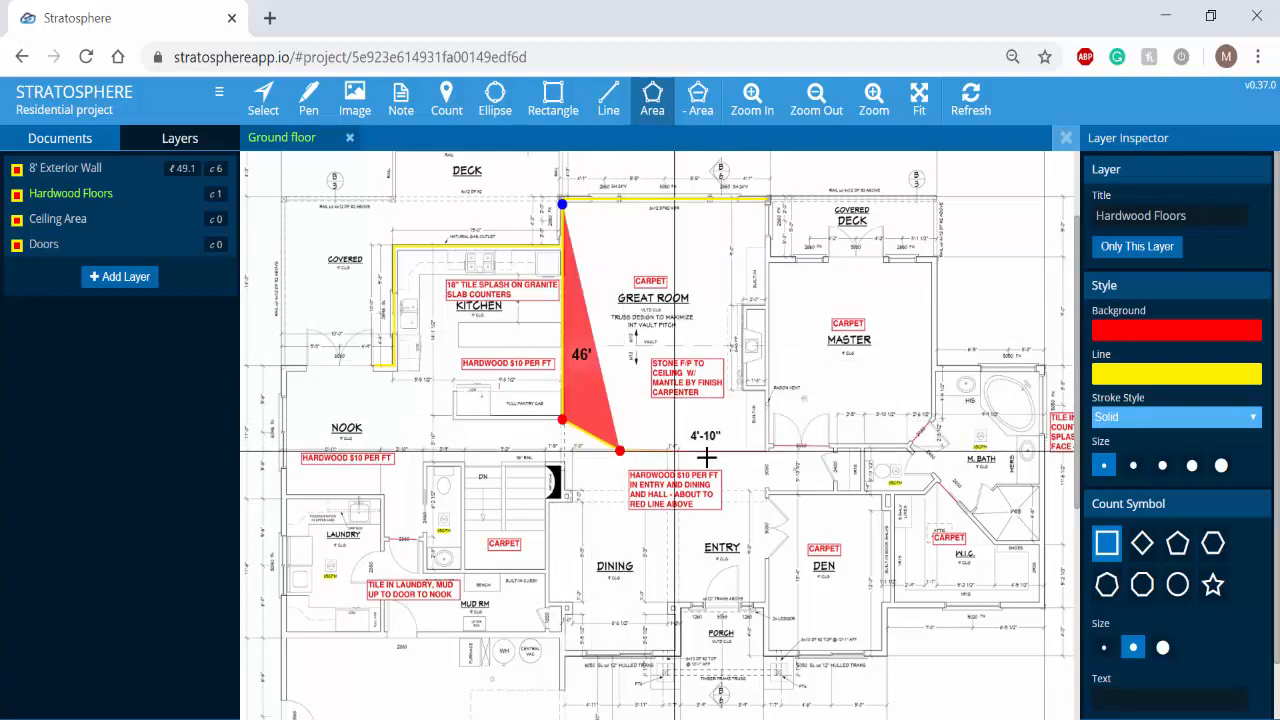
pyautogui.click(768, 451)
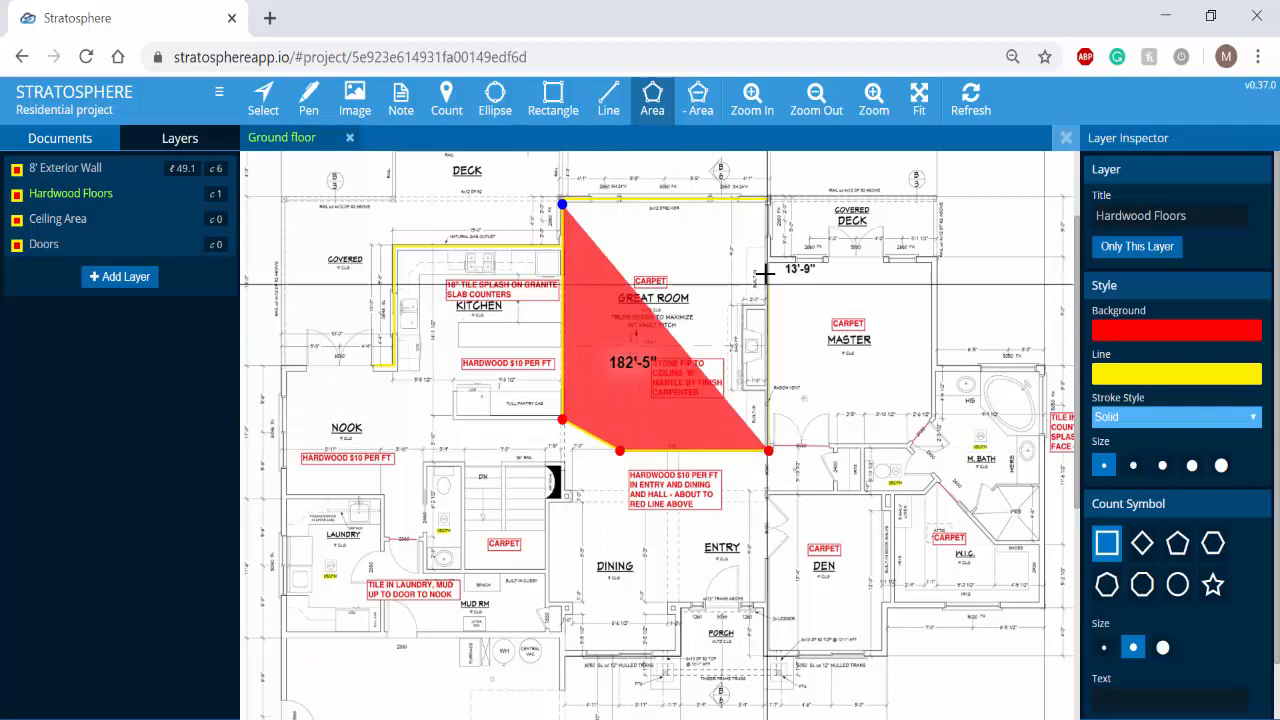
pyautogui.click(768, 202)
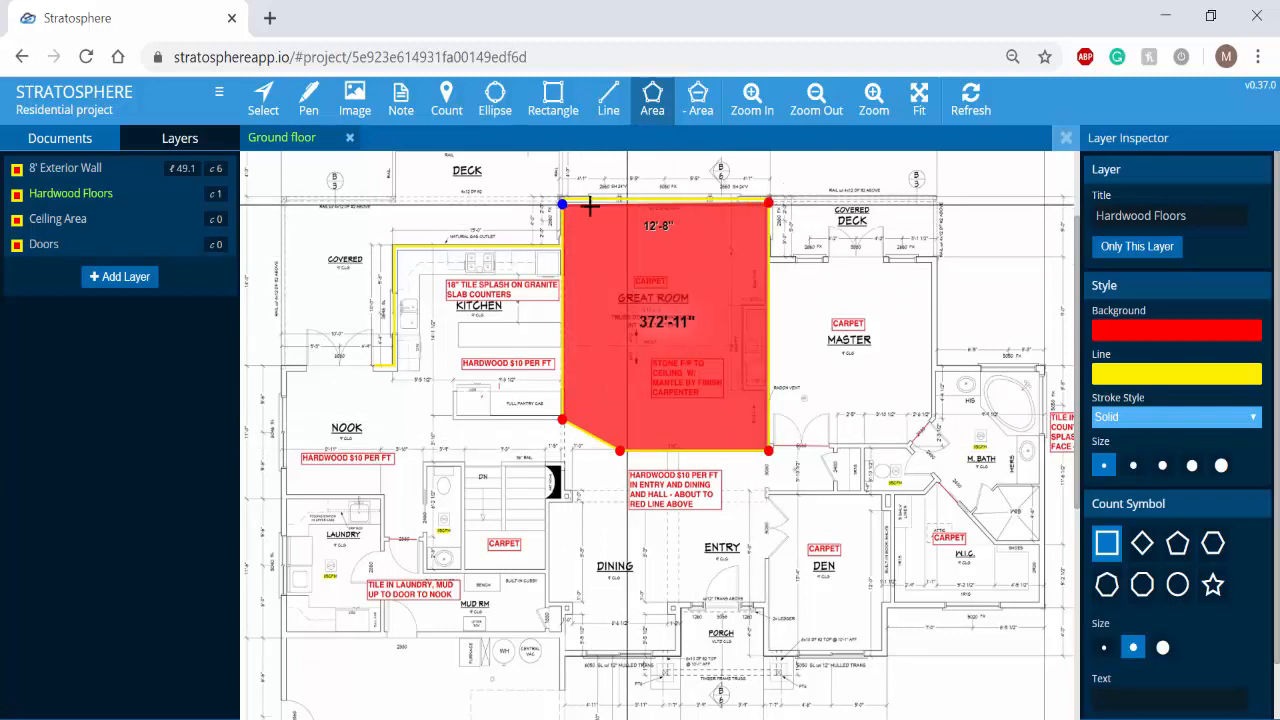
pyautogui.click(563, 203)
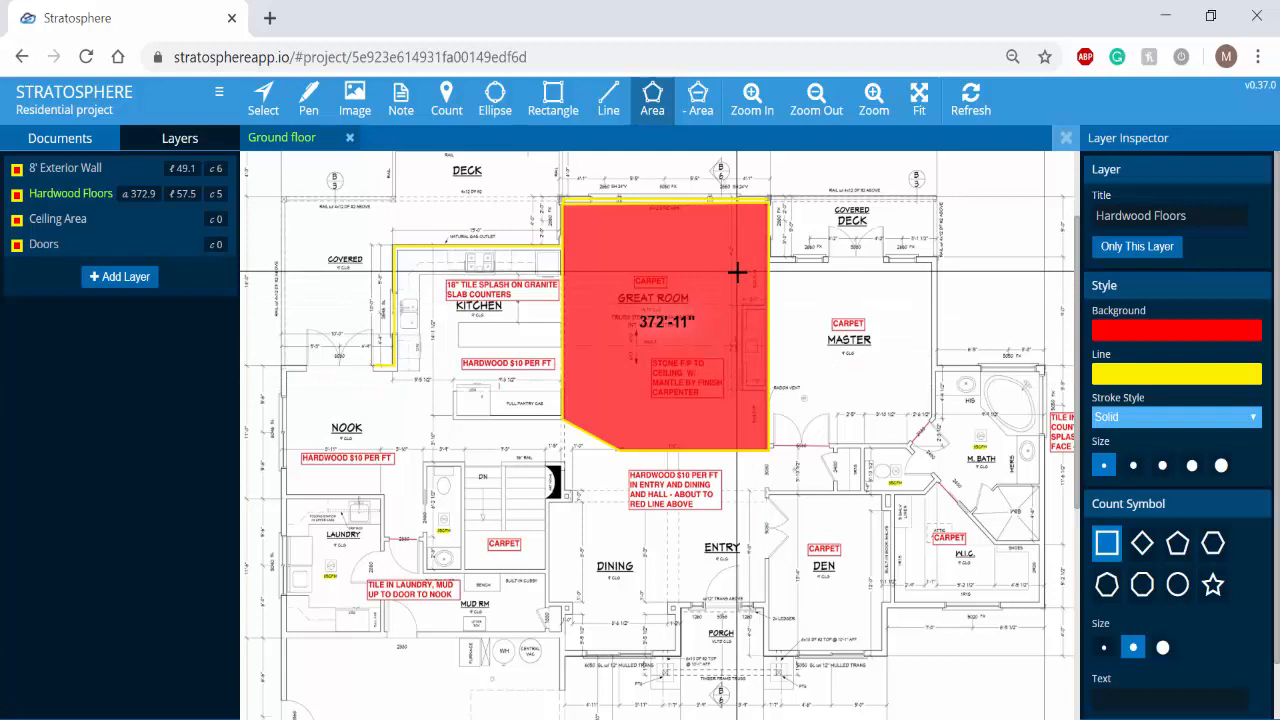
# Subtract the rectangular fireplace region (-15'-5") from the Great Room area
pyautogui.click(699, 116)
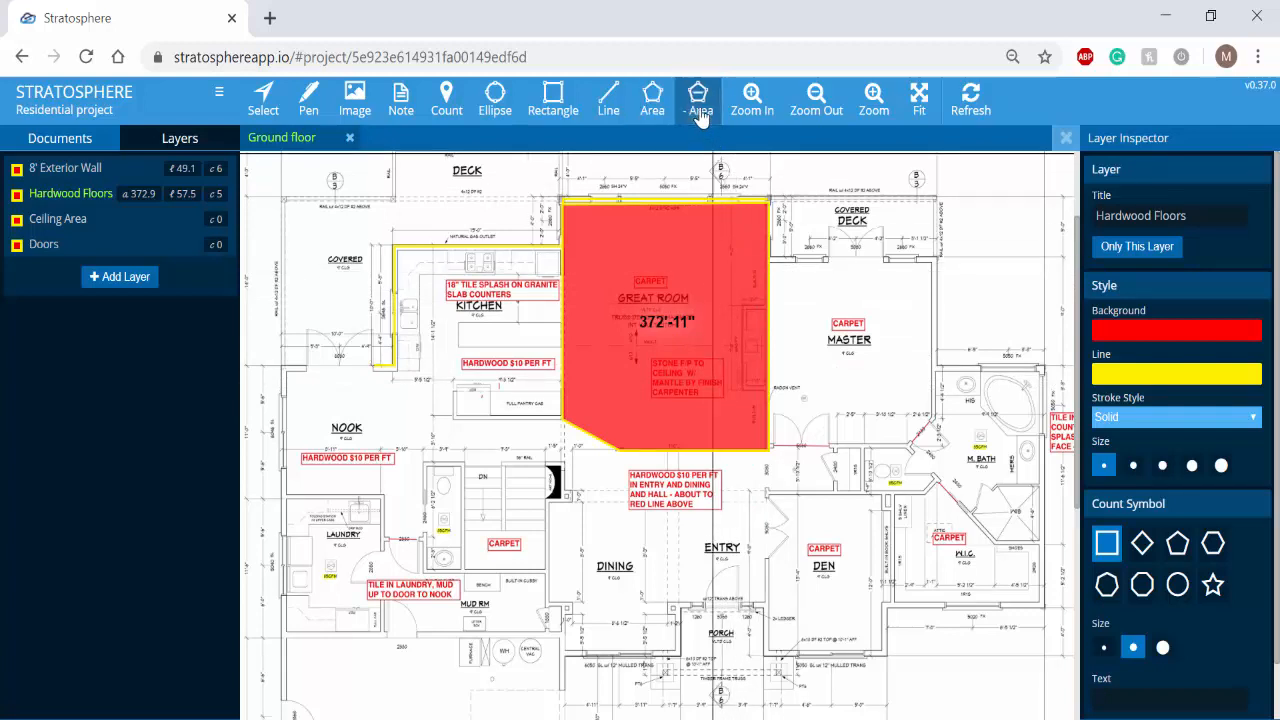
pyautogui.click(765, 303)
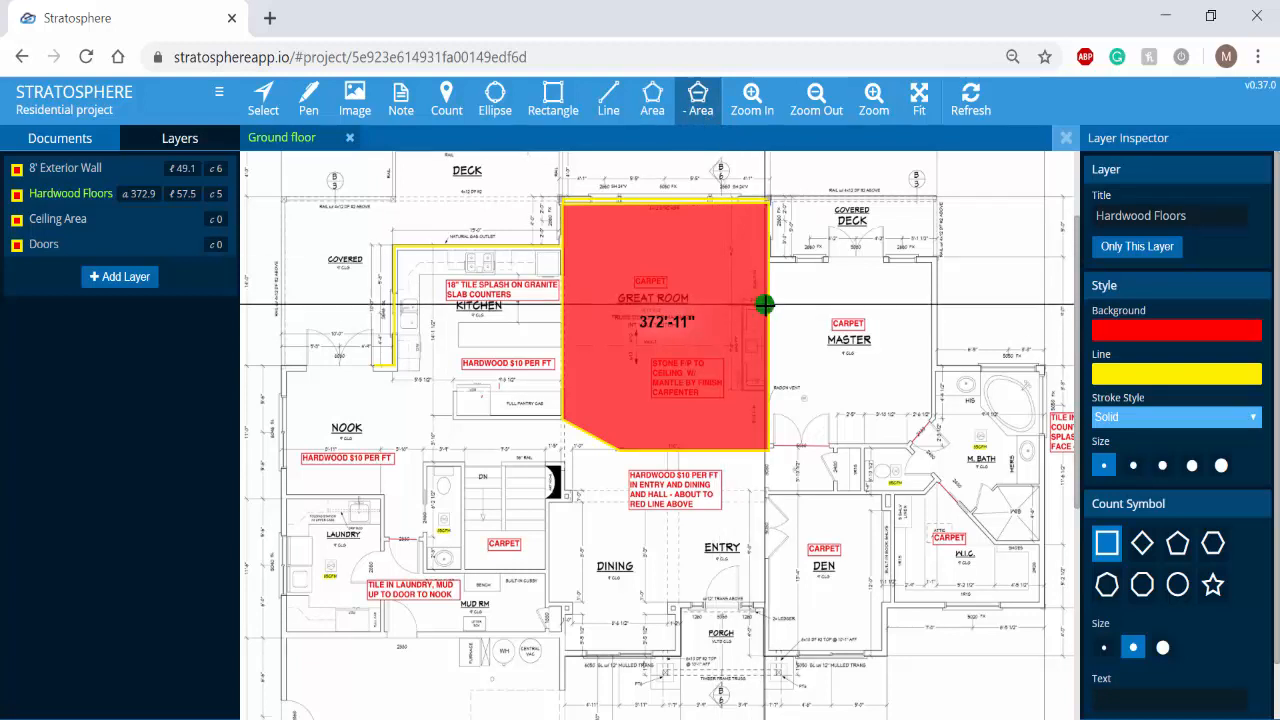
pyautogui.click(742, 303)
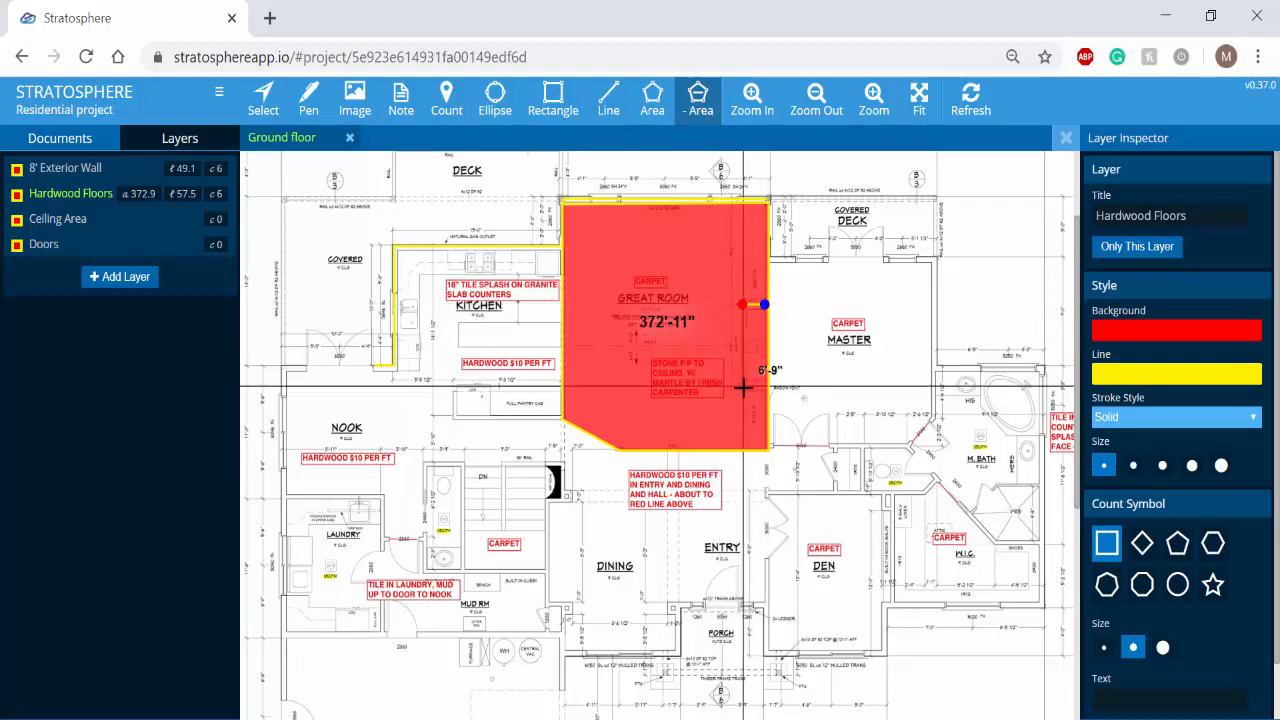
pyautogui.click(743, 387)
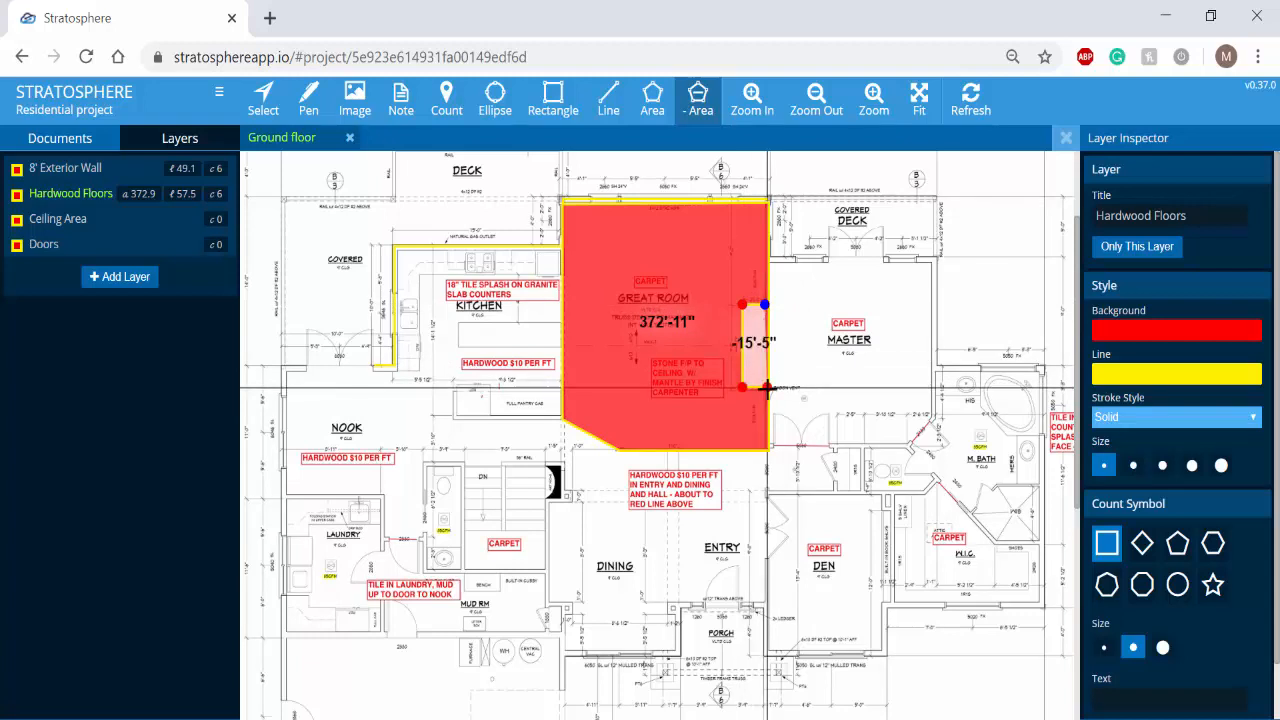
pyautogui.doubleClick(767, 390)
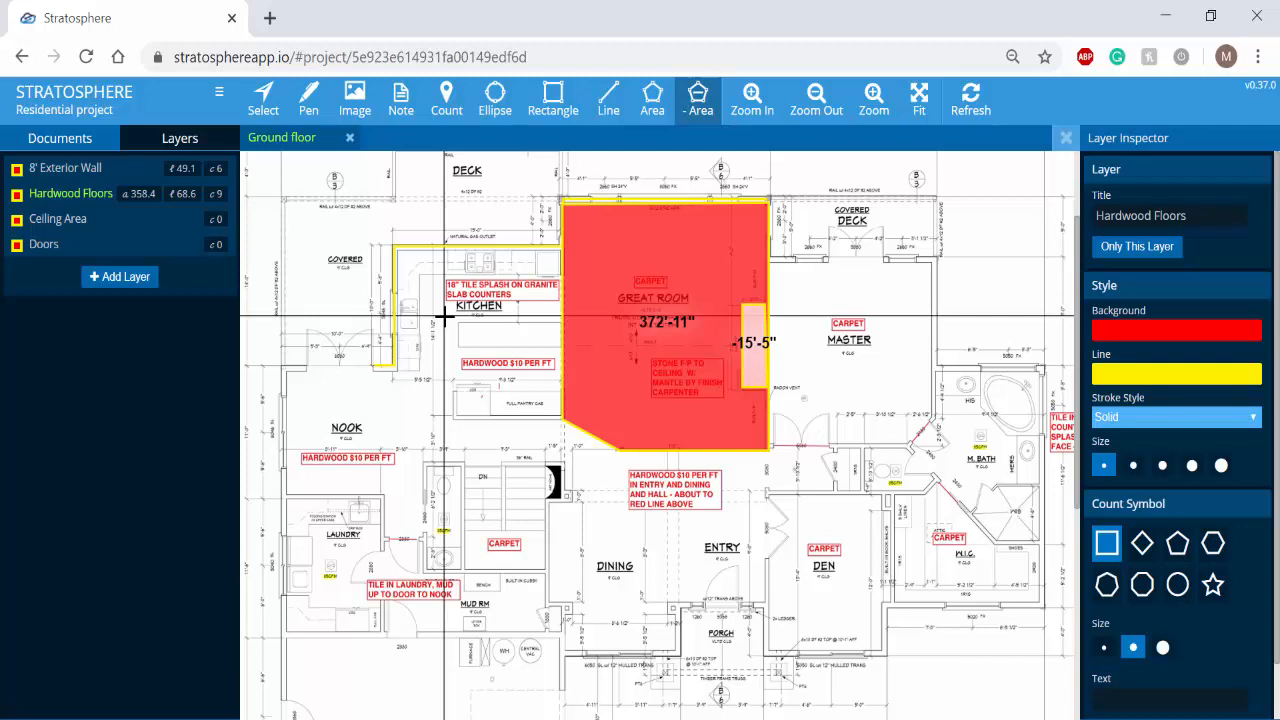
# Draw a 136 rectangle over the Den on the Ceiling Area layer, then activate Doors
pyautogui.click(144, 229)
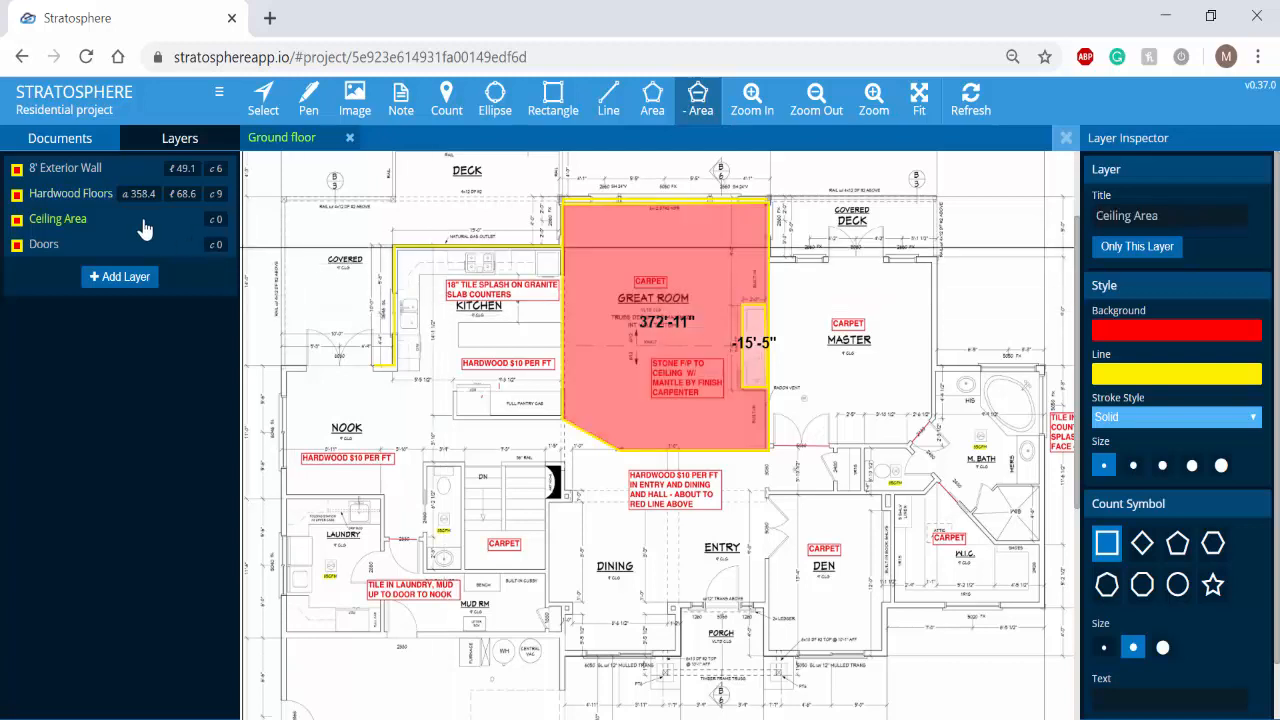
pyautogui.click(553, 100)
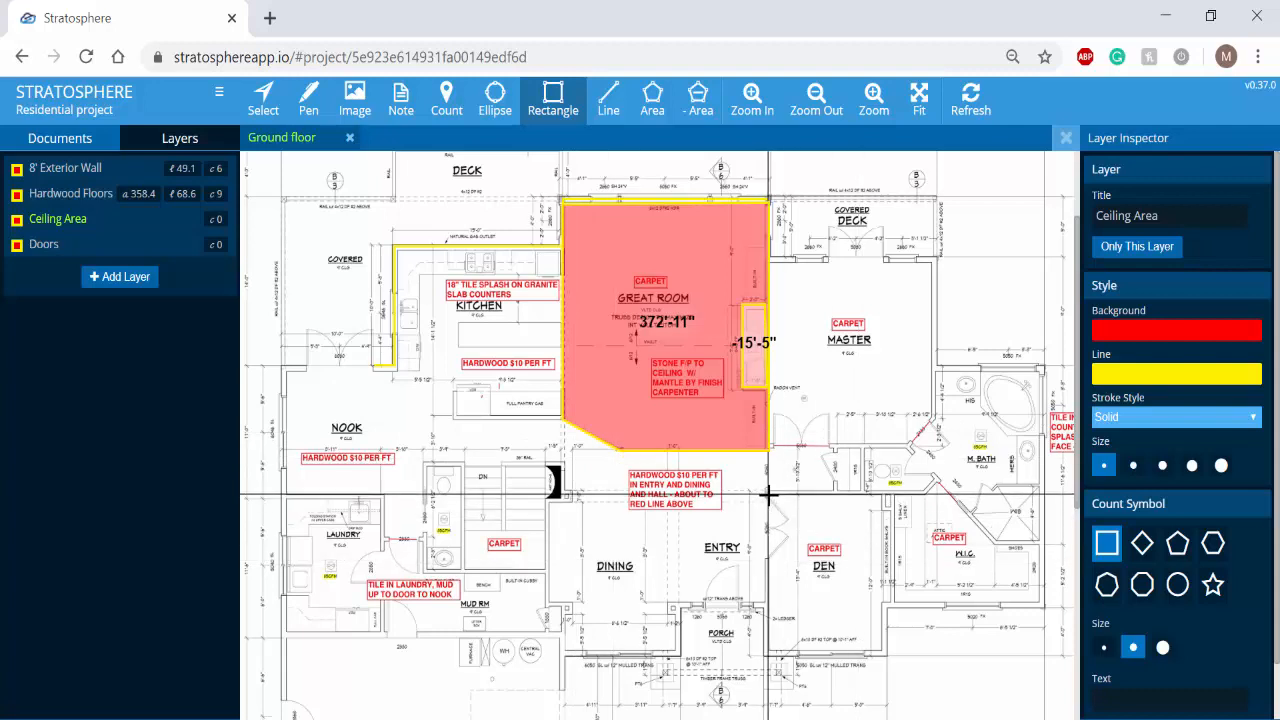
pyautogui.moveTo(768, 493); pyautogui.dragTo(884, 652)
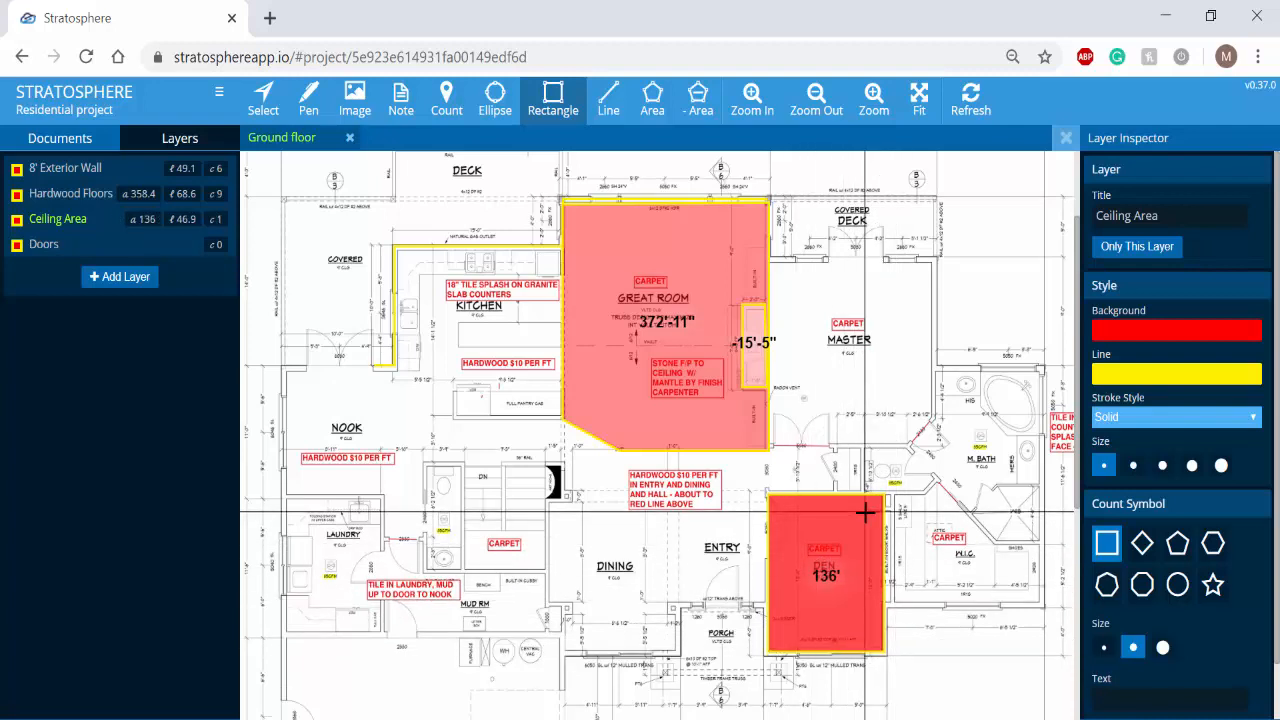
pyautogui.click(135, 250)
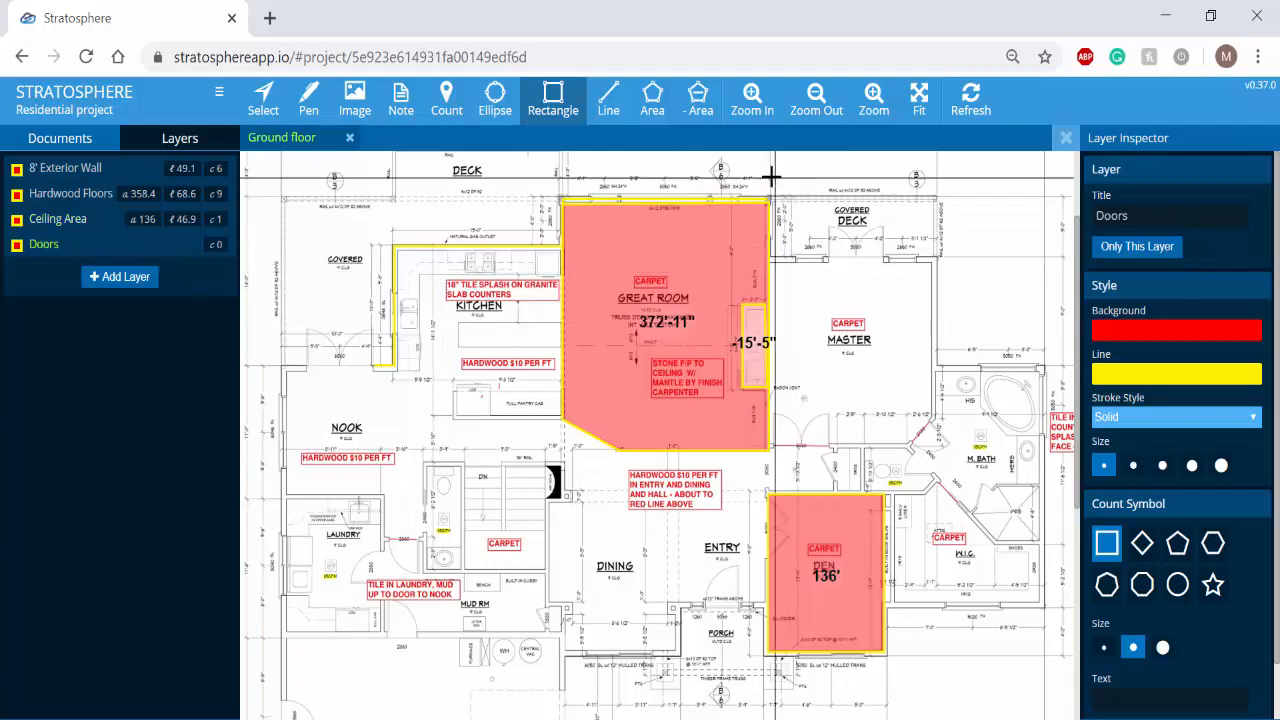
# Place four door count markers: two by the nook, two at the covered deck
pyautogui.click(446, 104)
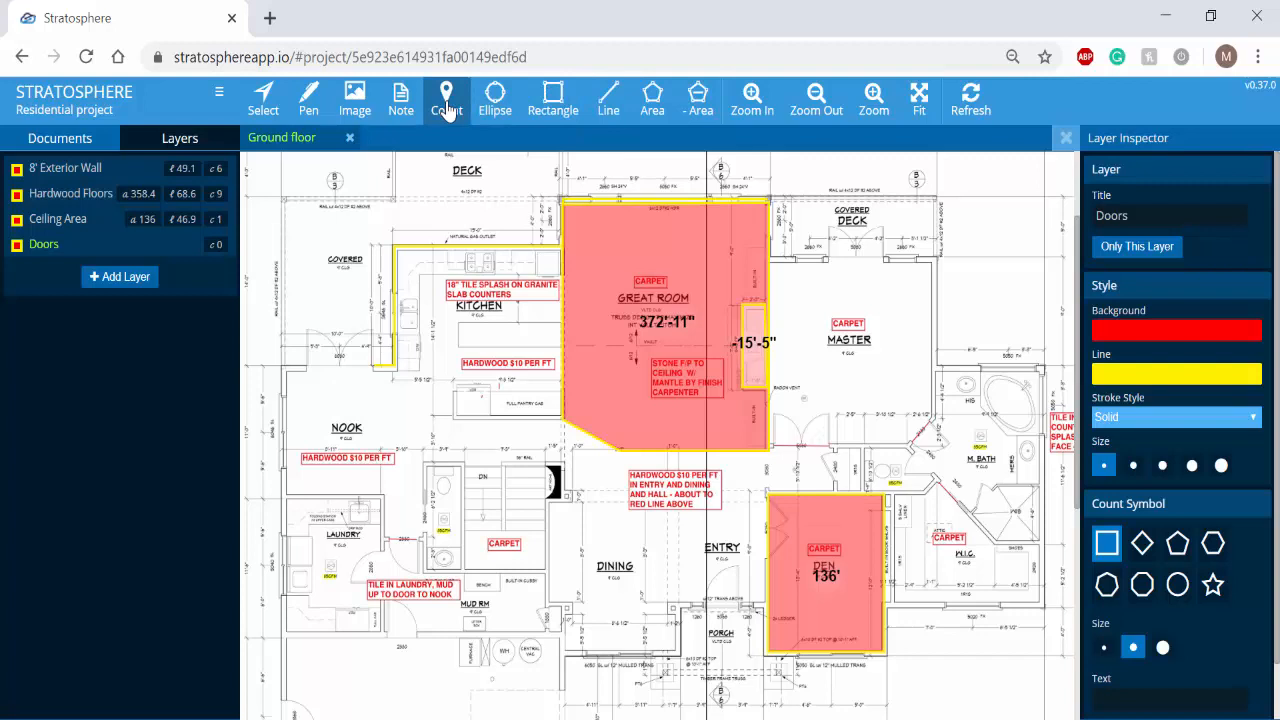
pyautogui.click(322, 366)
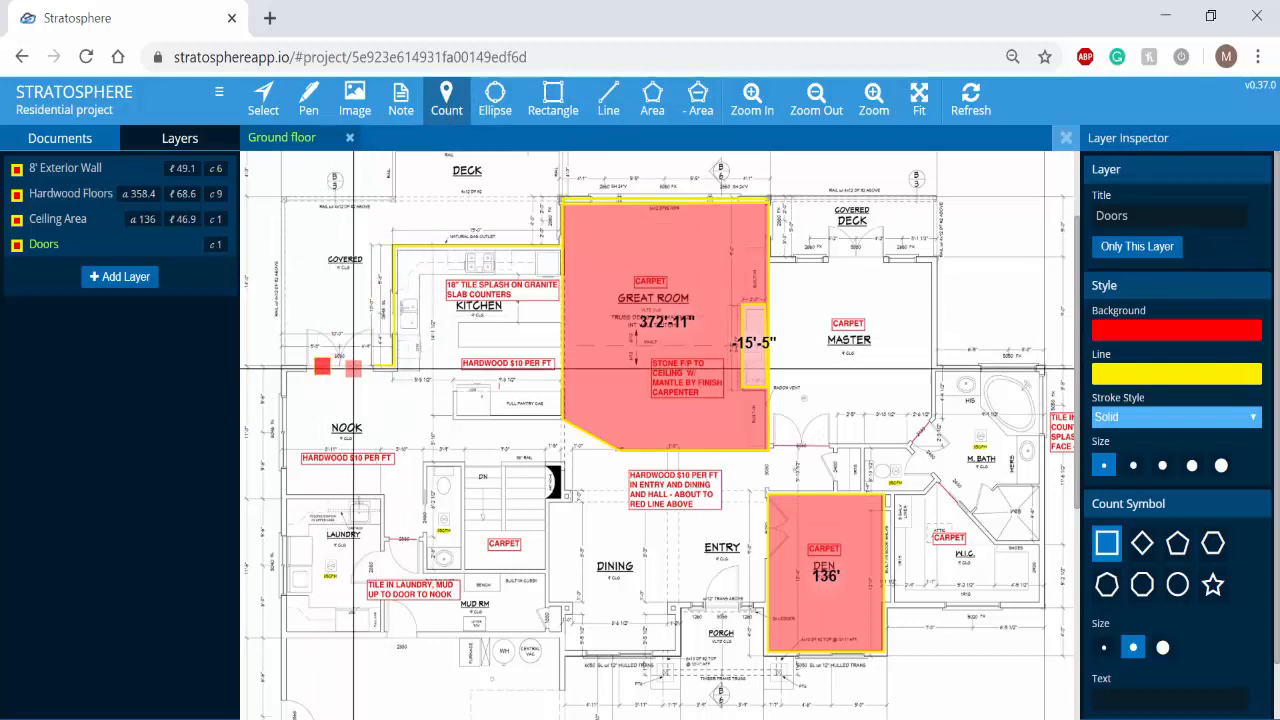
pyautogui.click(356, 368)
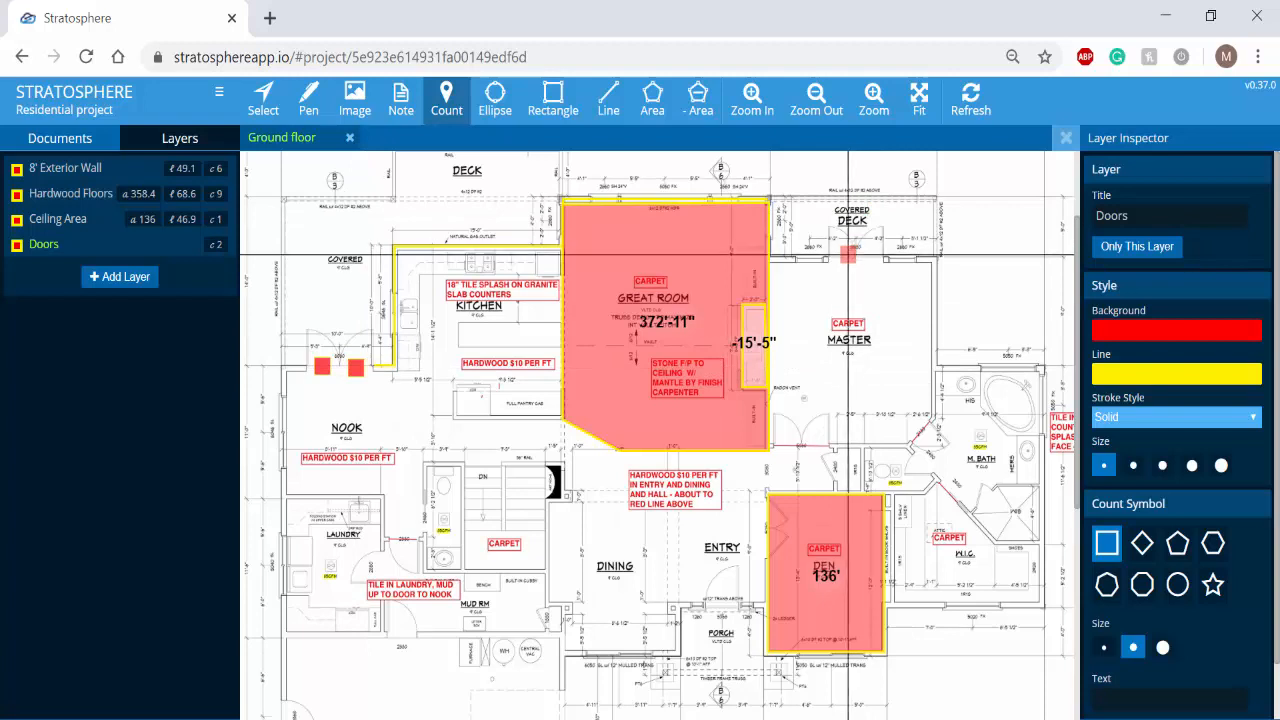
pyautogui.click(839, 259)
pyautogui.click(866, 262)
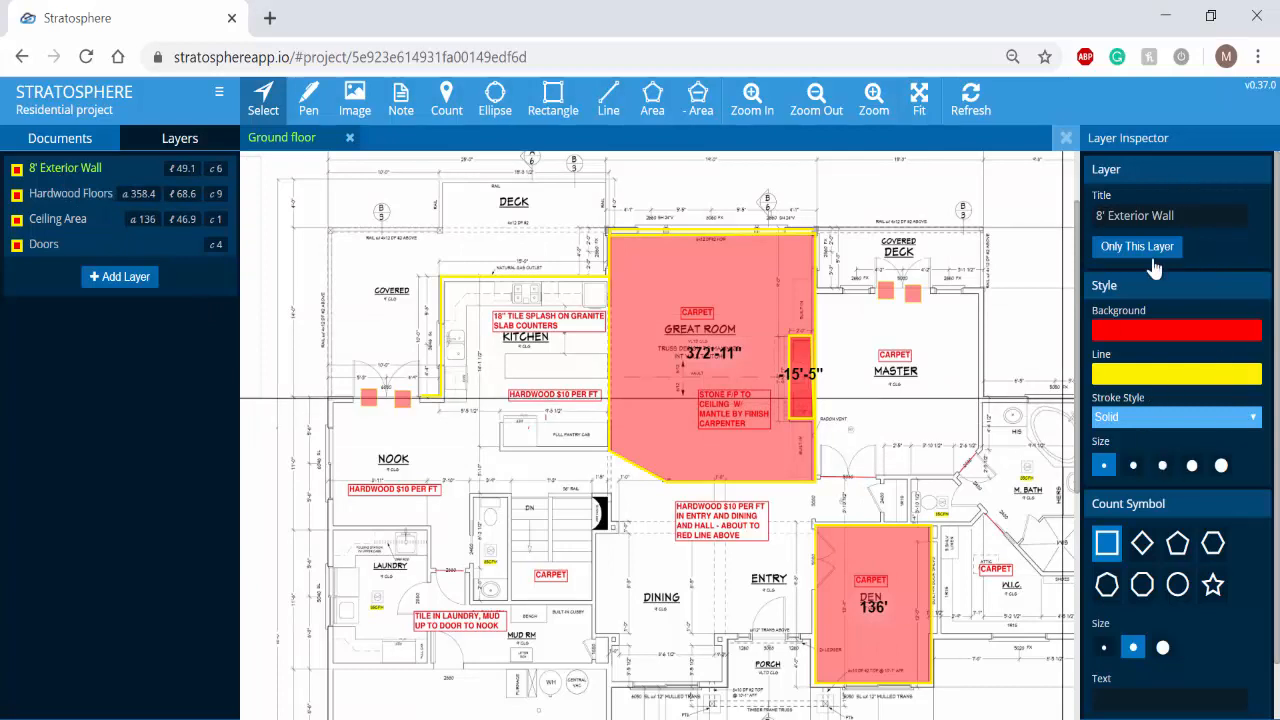
# Make the 8' Exterior Wall line blue (1400FF), dashed, second size, and update annotations
pyautogui.click(1180, 378)
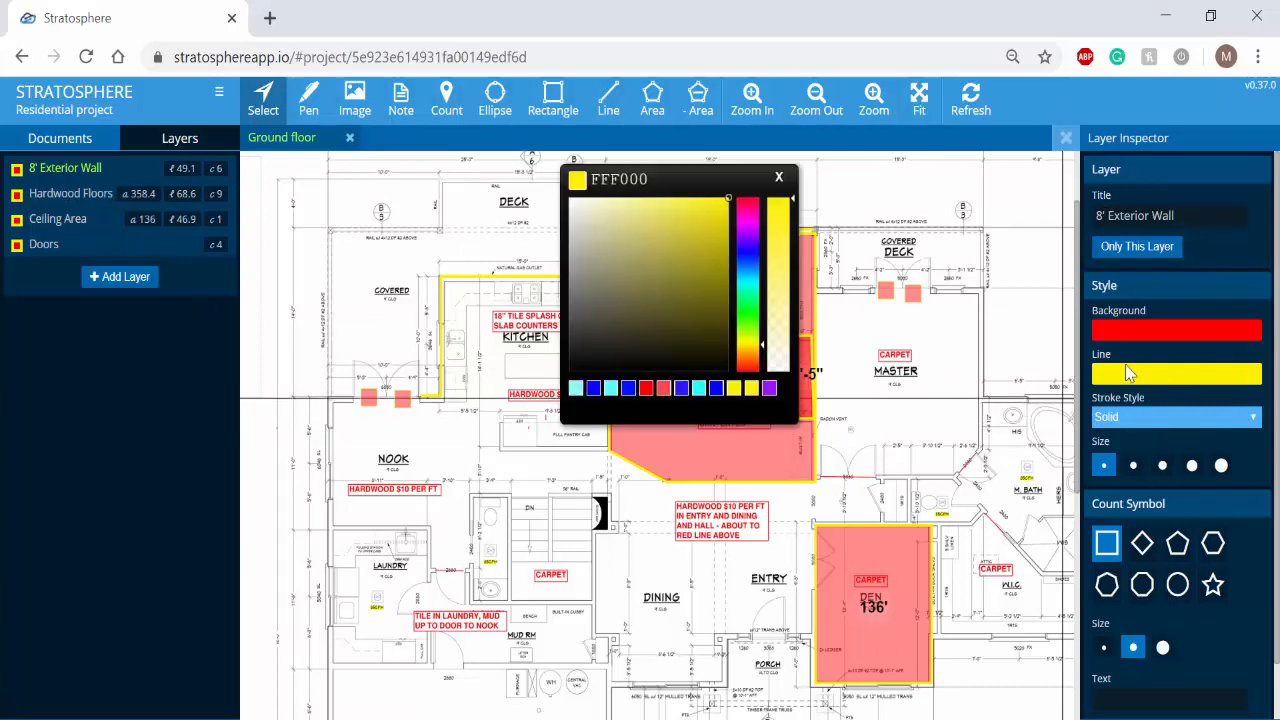
pyautogui.moveTo(677, 177); pyautogui.dragTo(944, 193)
pyautogui.click(1014, 270)
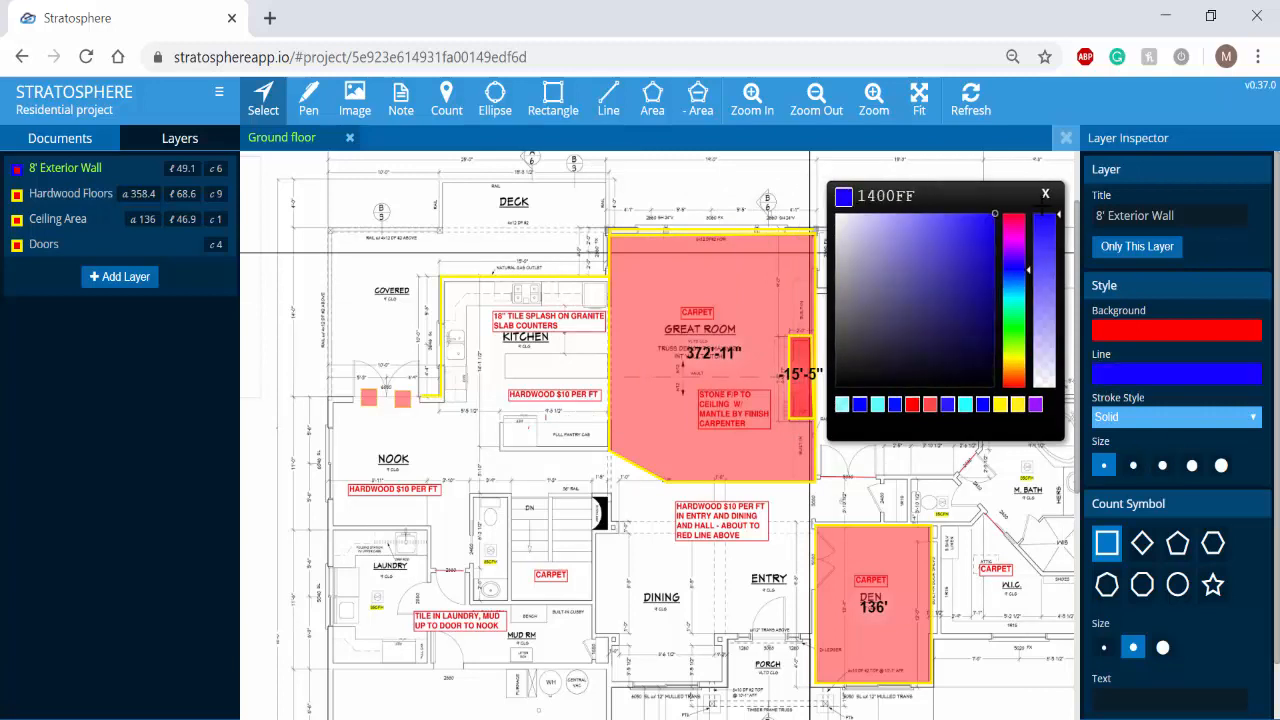
pyautogui.click(1045, 193)
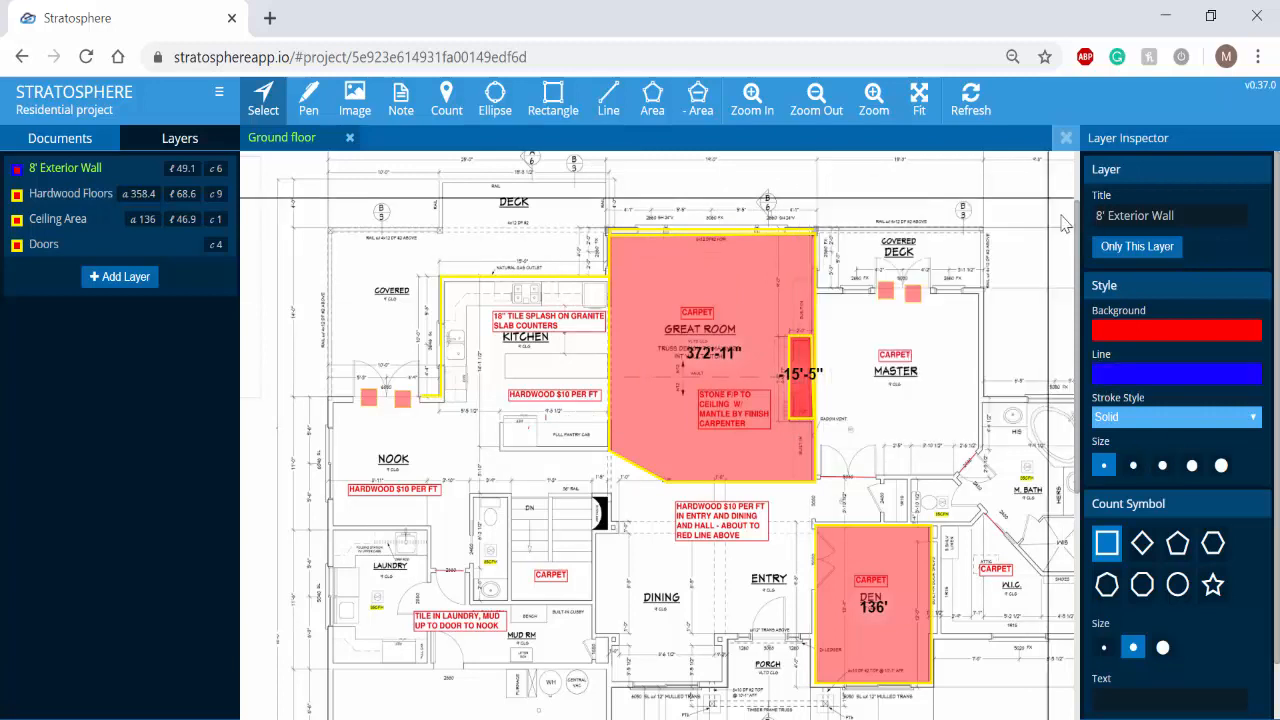
pyautogui.click(1150, 420)
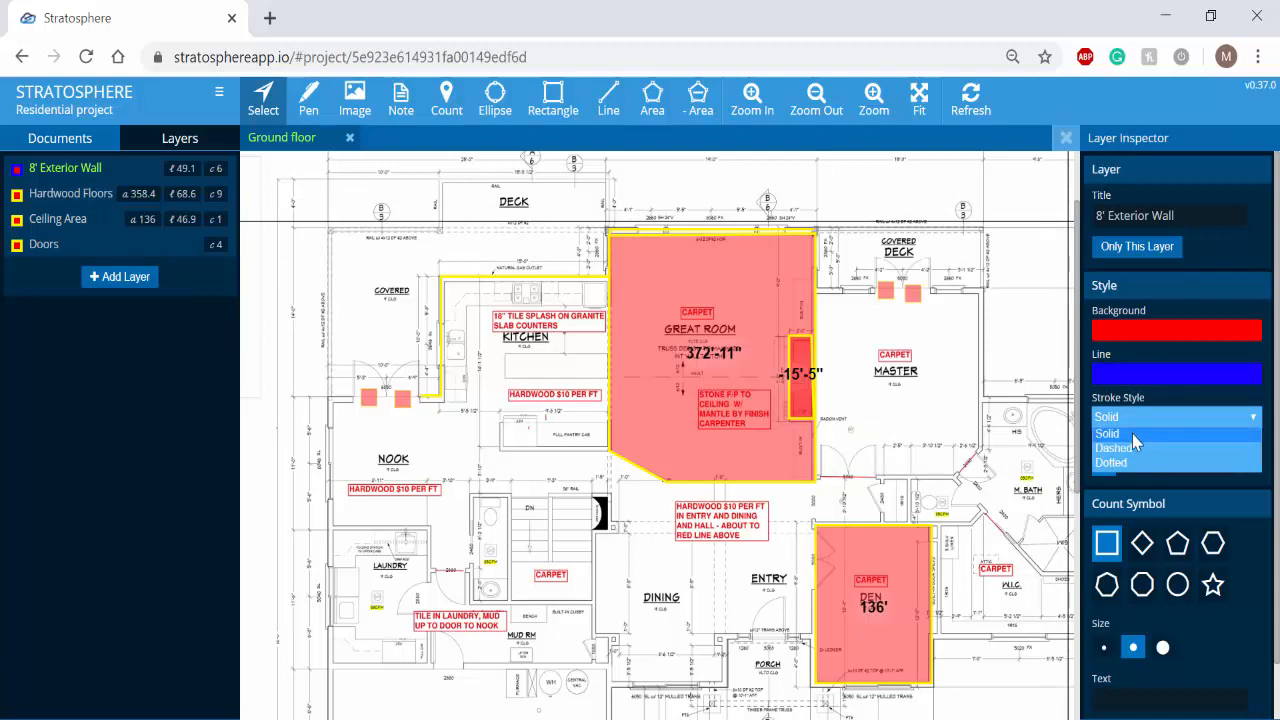
pyautogui.click(1130, 447)
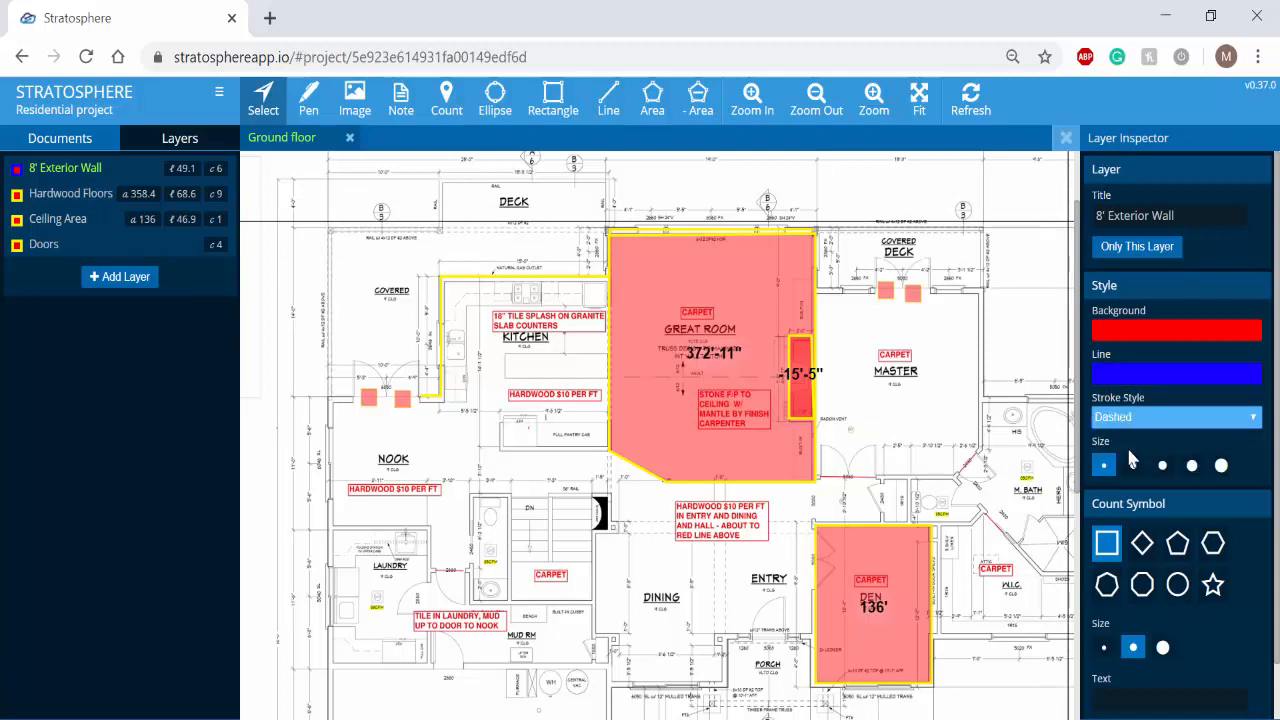
pyautogui.click(1132, 468)
pyautogui.scroll(-1, 1240, 480)
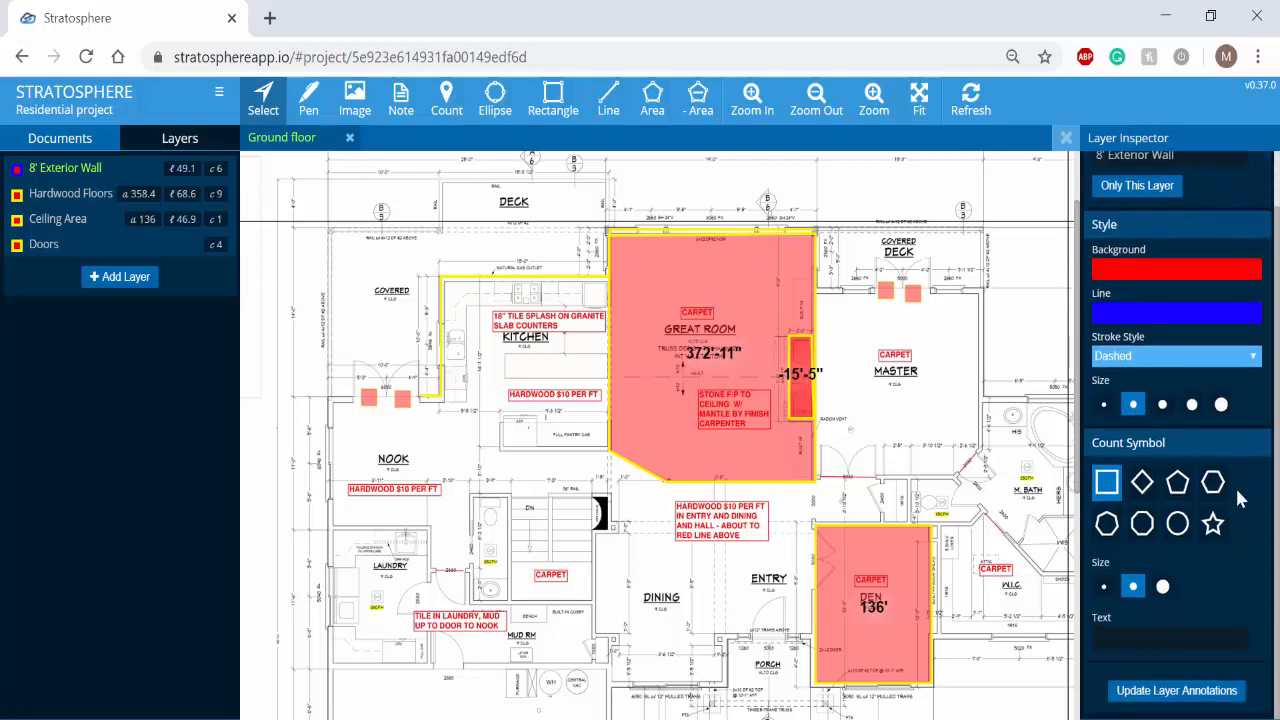
pyautogui.click(1199, 698)
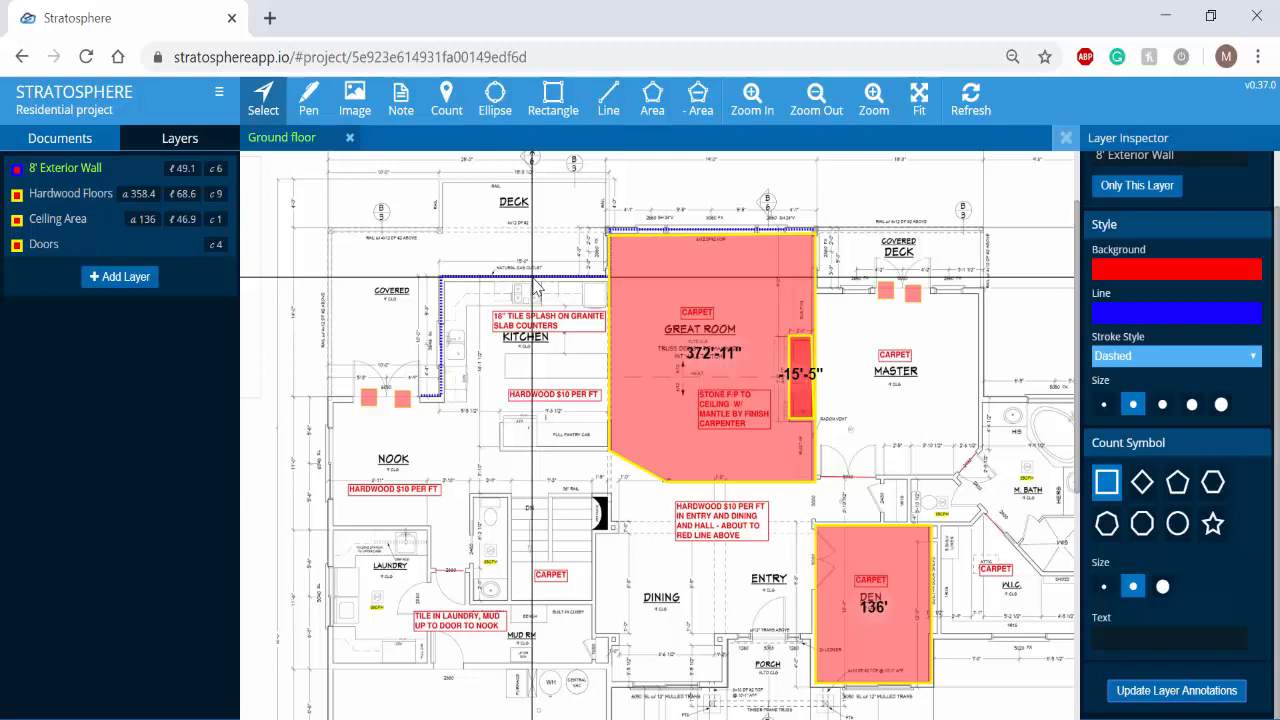
# Give Hardwood Floors a cyan (00FFFF) fill and blue (1400FF) outline, and update annotations
pyautogui.click(88, 200)
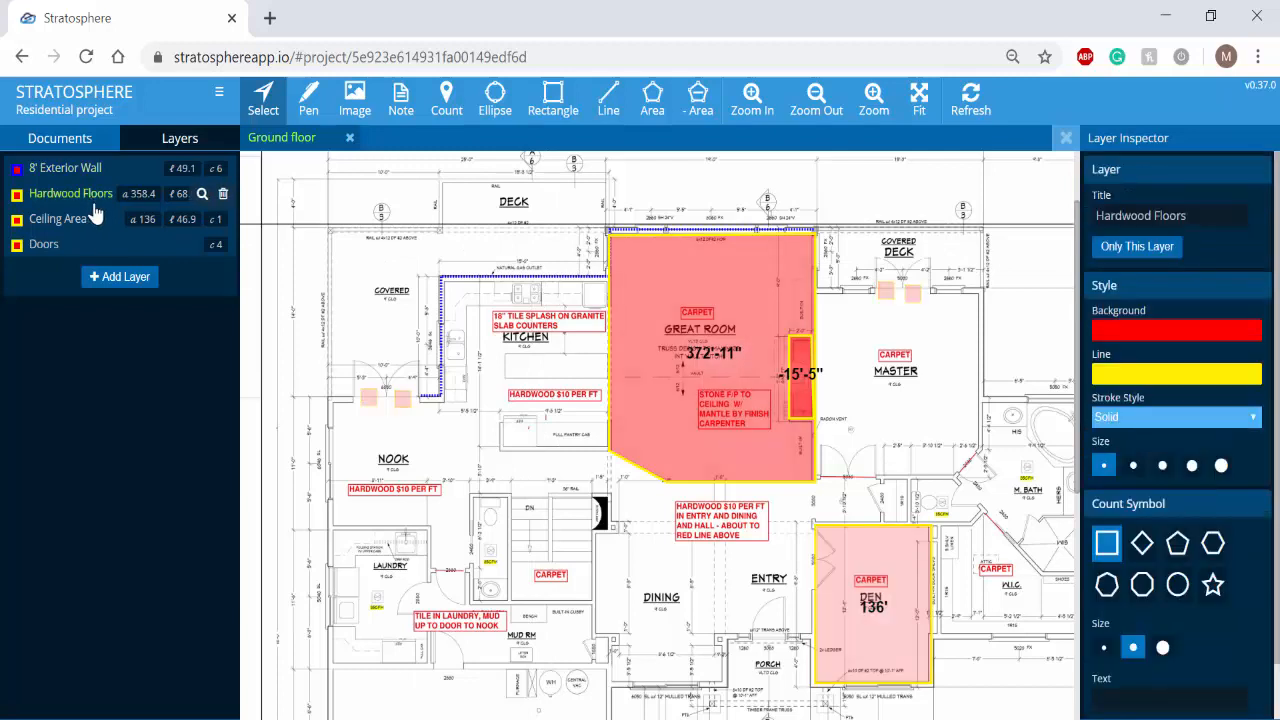
pyautogui.click(1165, 340)
pyautogui.moveTo(723, 186); pyautogui.dragTo(981, 173)
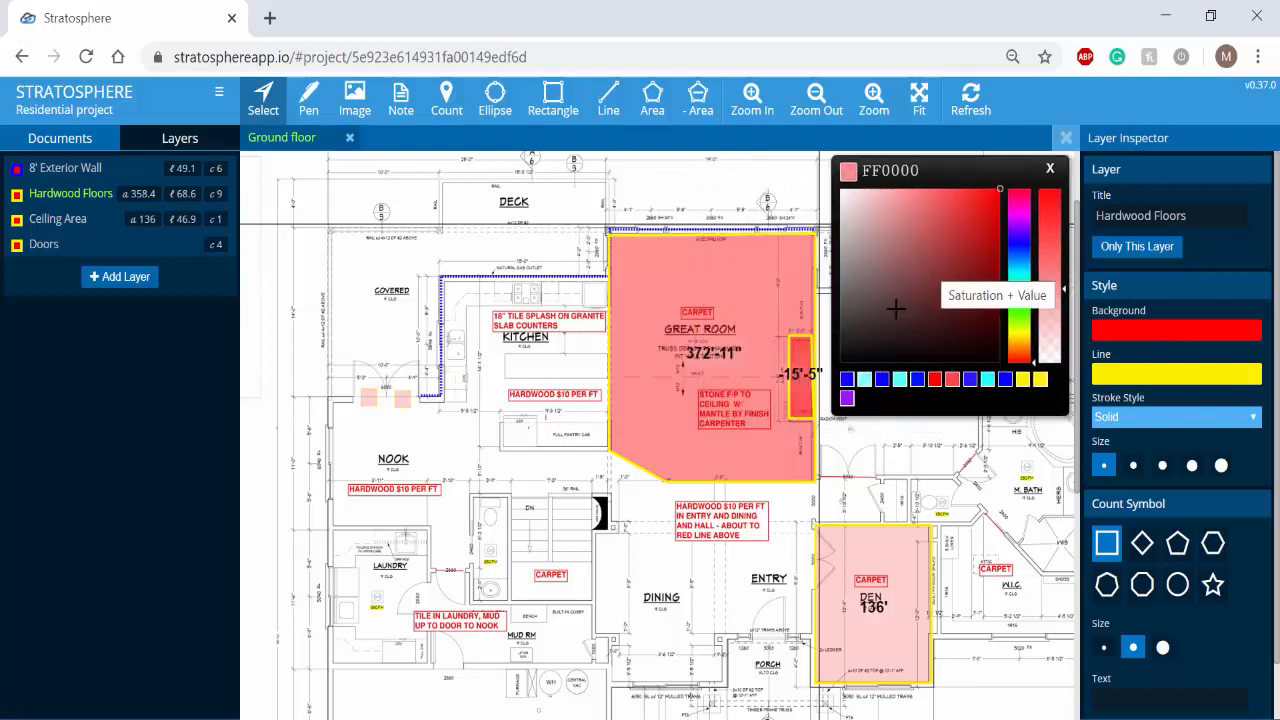
pyautogui.click(899, 381)
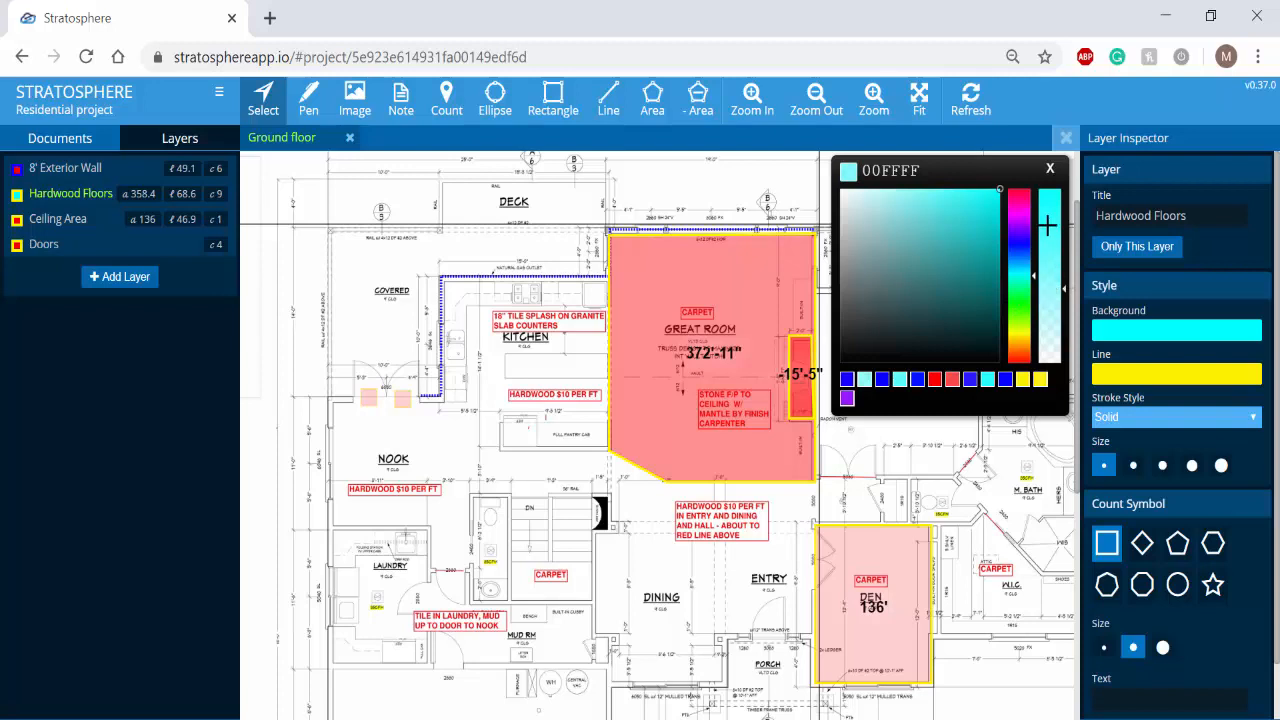
pyautogui.click(1052, 177)
pyautogui.click(1147, 378)
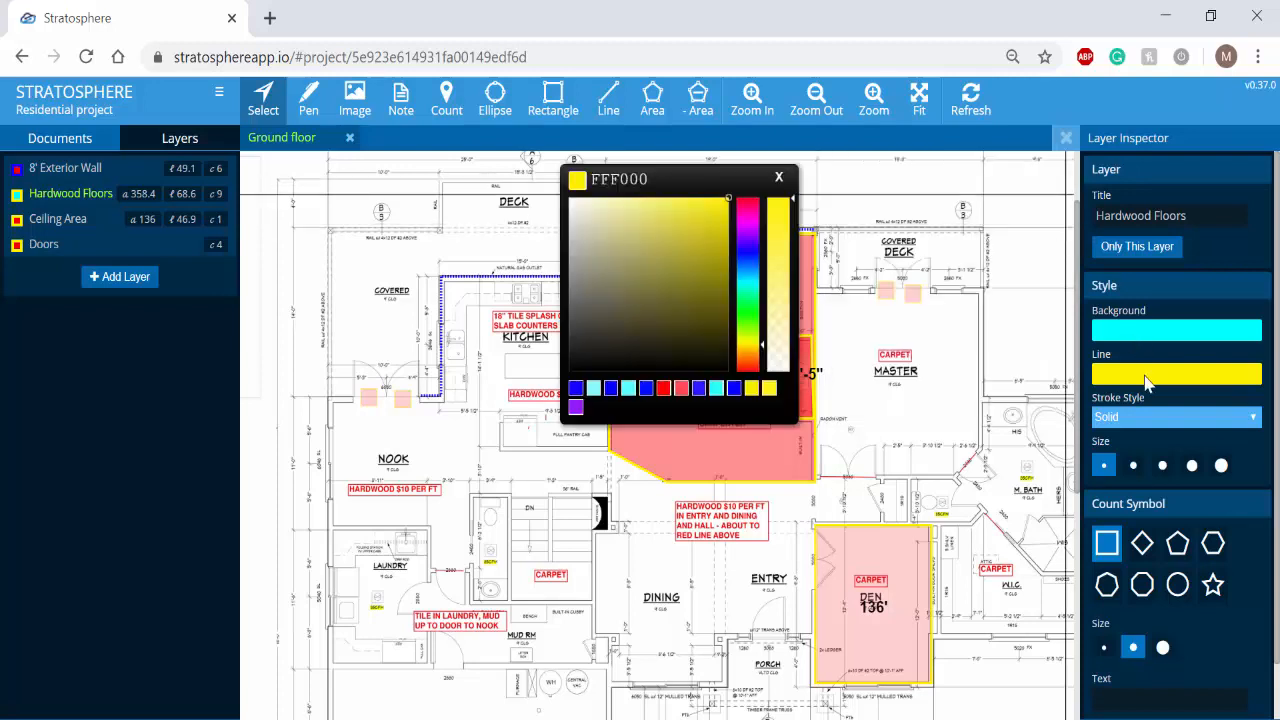
pyautogui.click(576, 388)
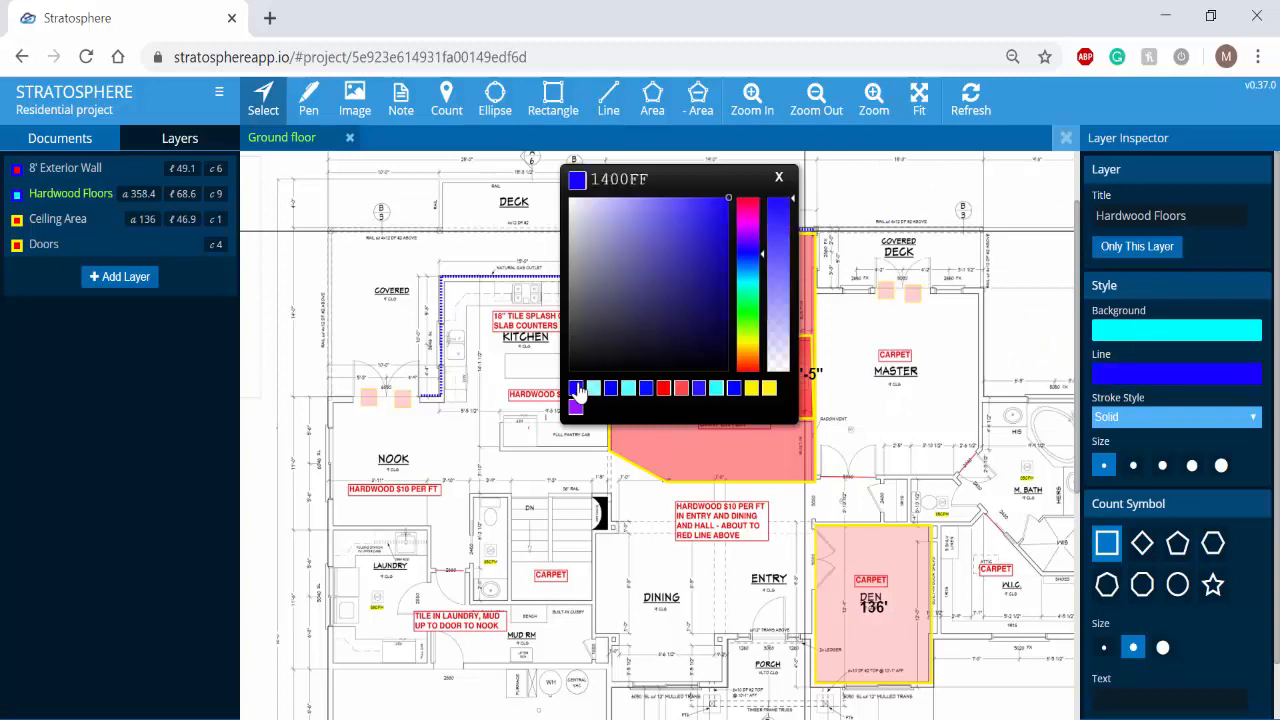
pyautogui.click(779, 182)
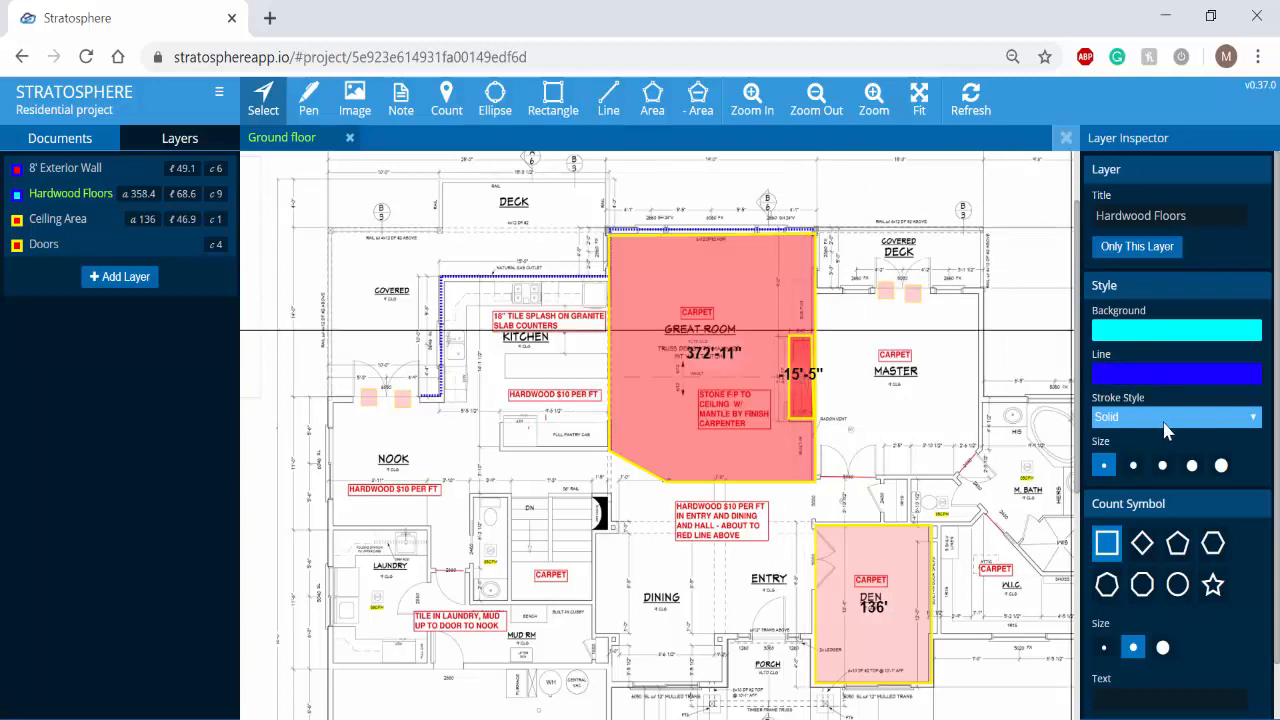
pyautogui.scroll(-2, 1251, 487)
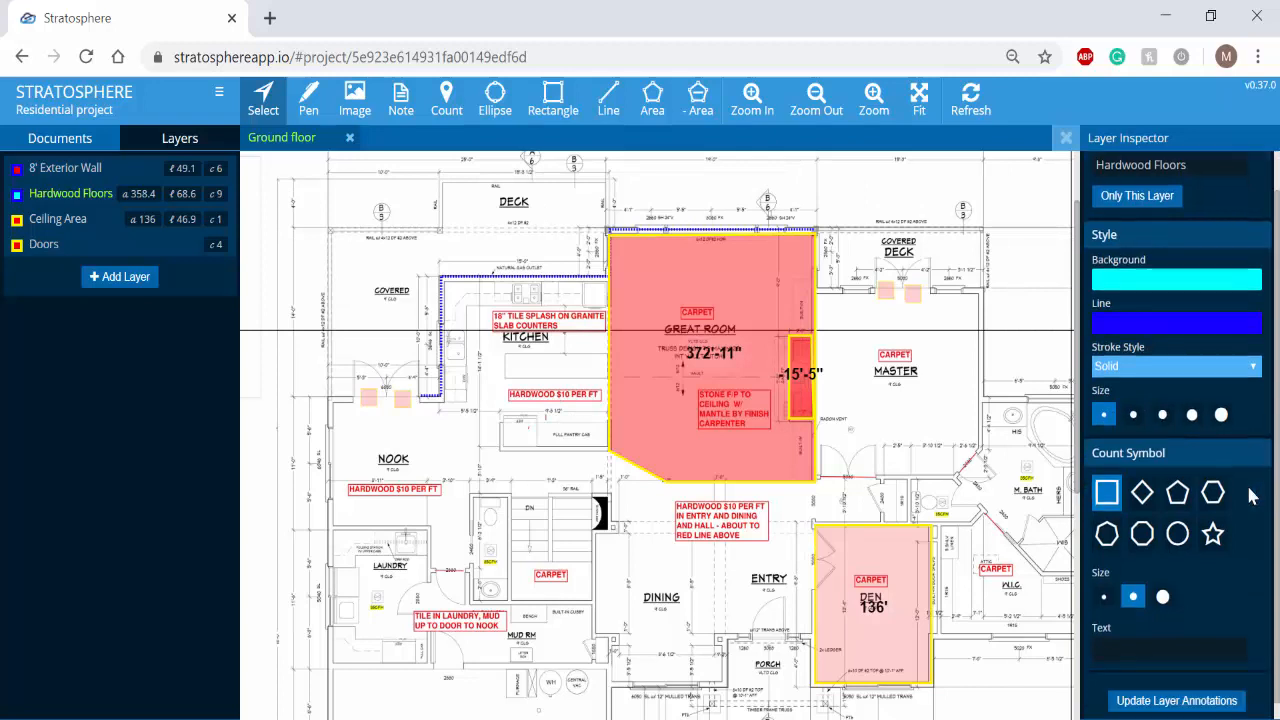
pyautogui.click(1178, 699)
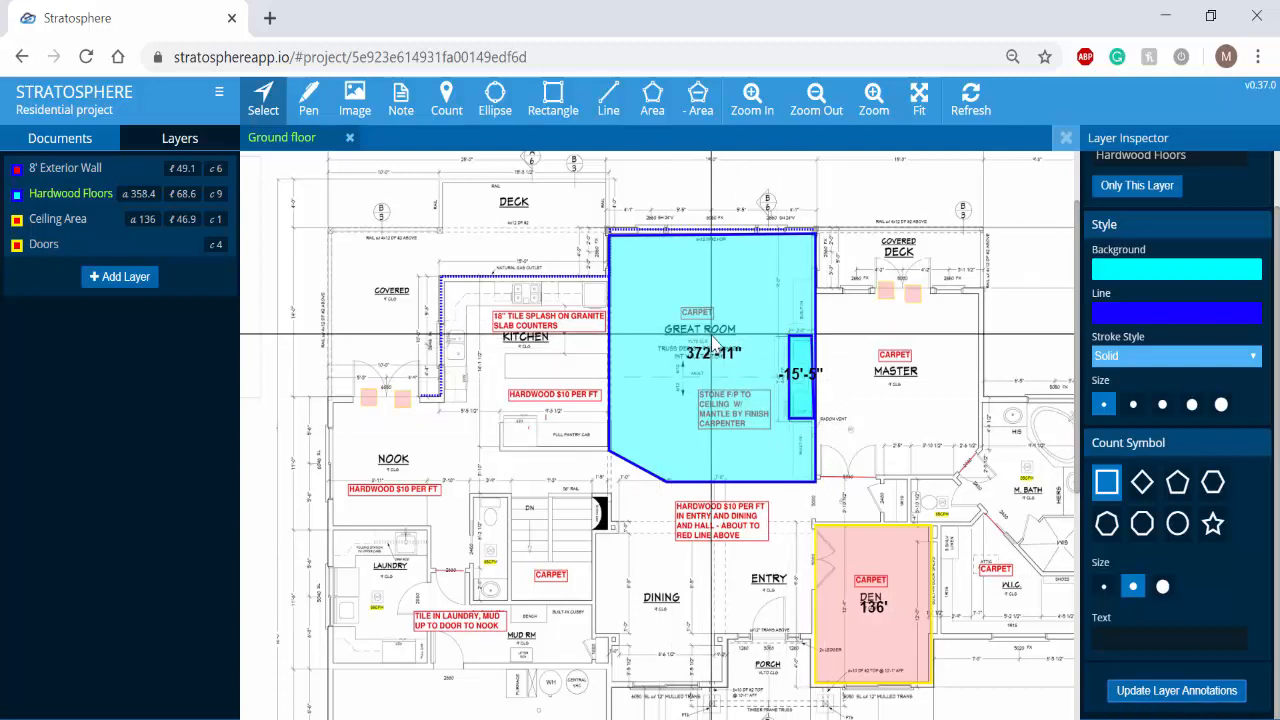
pyautogui.click(78, 224)
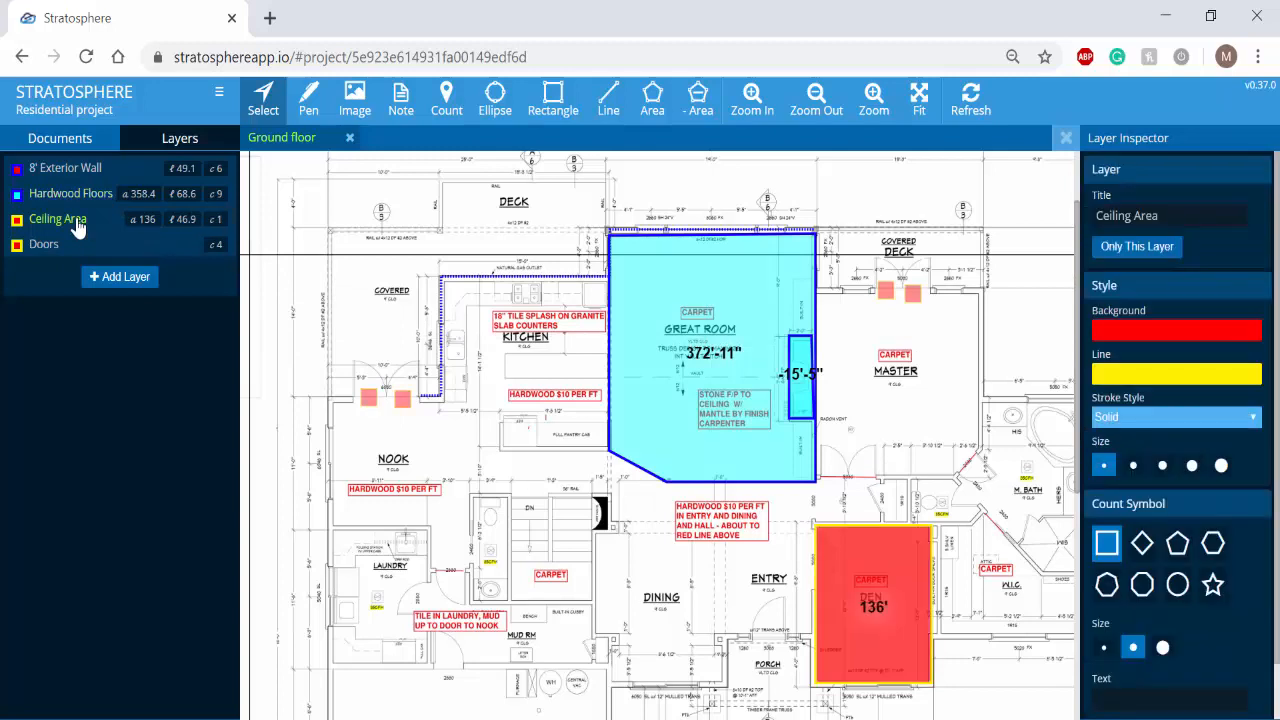
# Change the Doors count symbol to the smallest diamond labelled DR and update annotations
pyautogui.moveTo(78, 227)
pyautogui.click(66, 255)
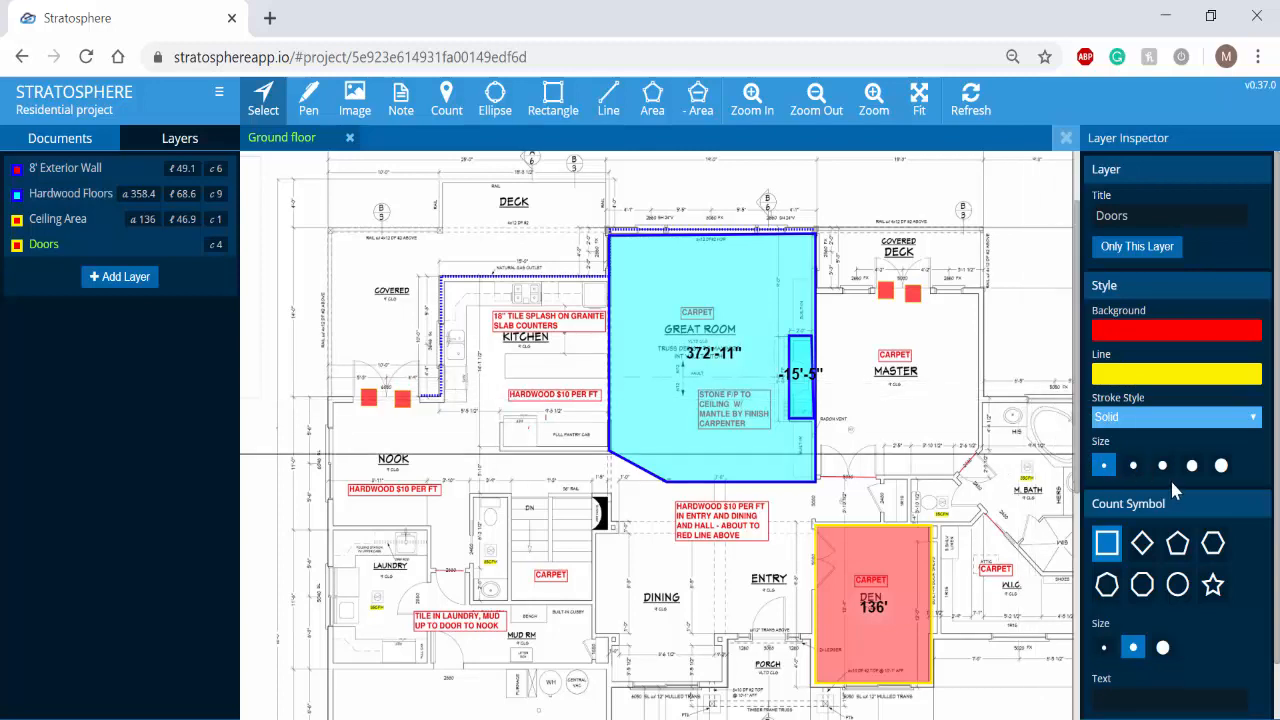
pyautogui.scroll(-1, 1170, 478)
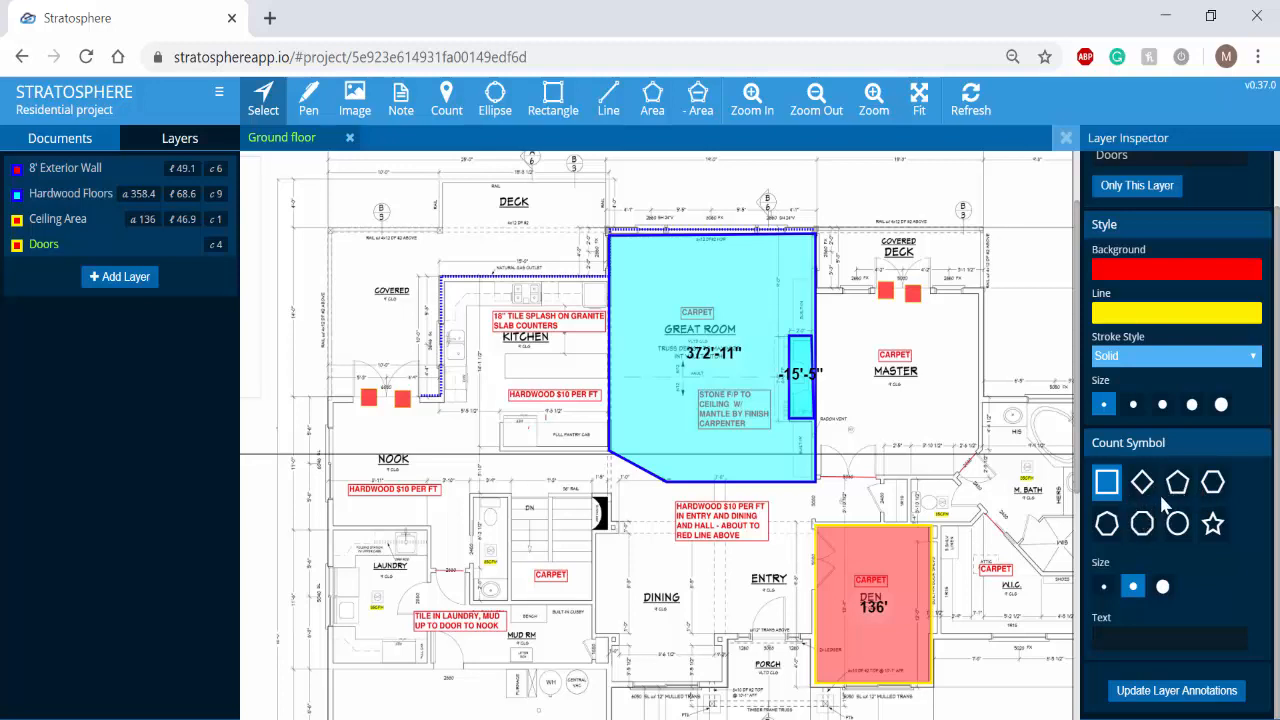
pyautogui.click(1142, 484)
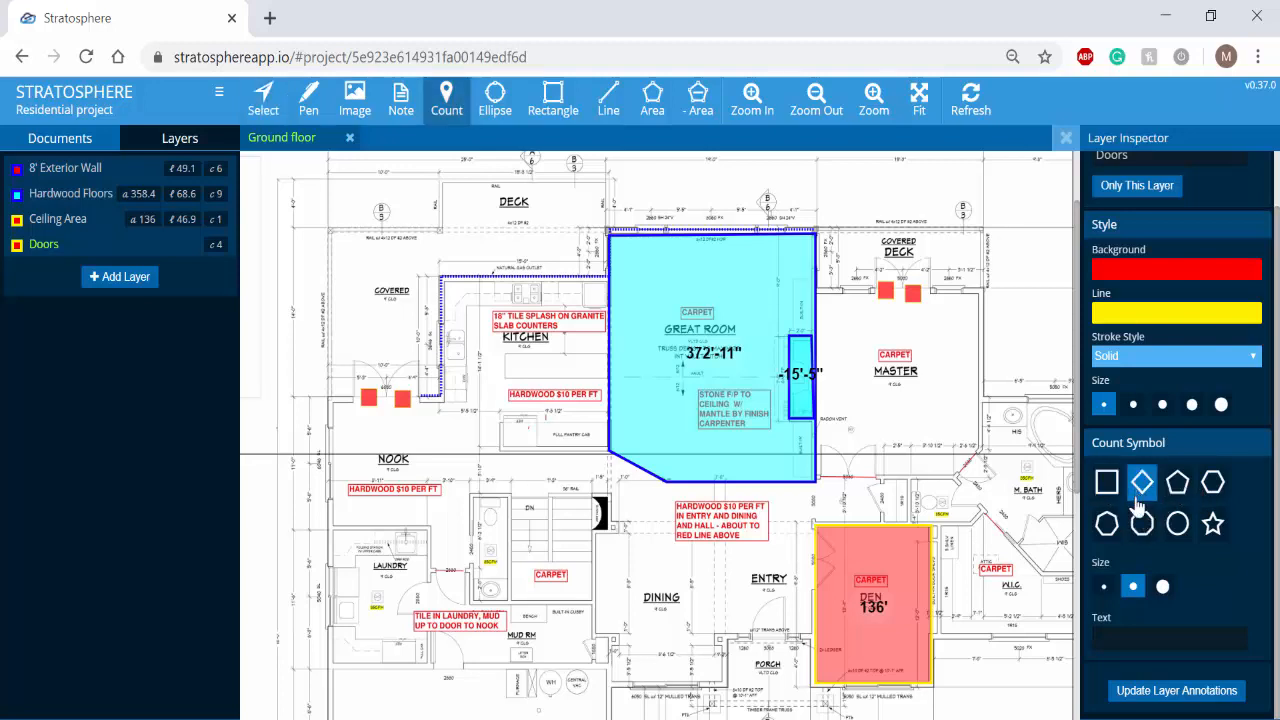
pyautogui.click(1105, 589)
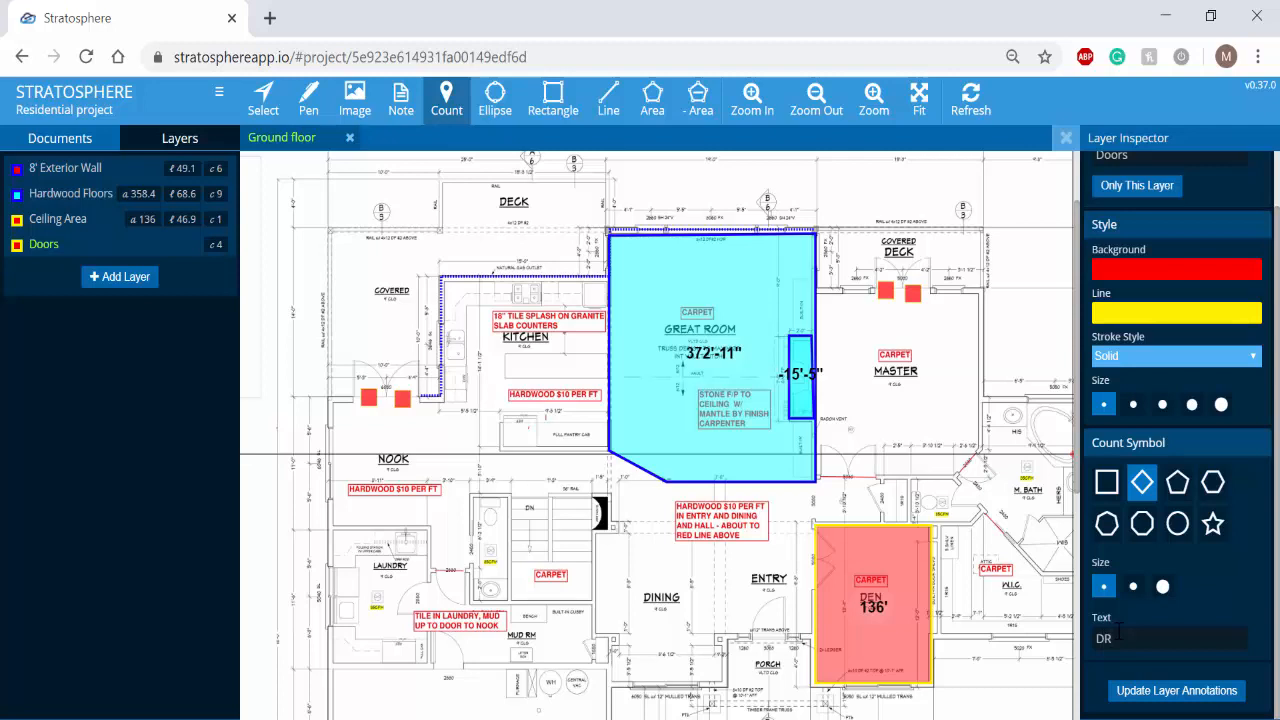
pyautogui.click(1168, 692)
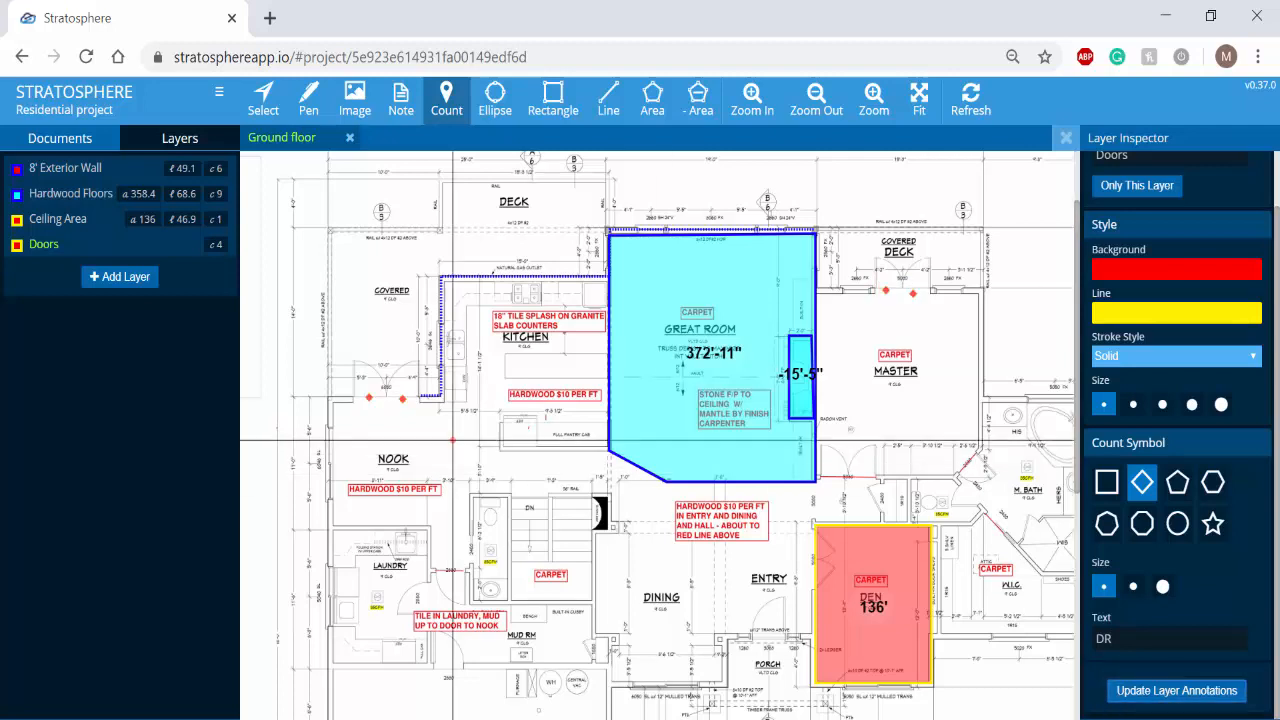
# Return to the Select tool and zoom and pan around the nook doors and plan
pyautogui.click(65, 167)
pyautogui.click(263, 100)
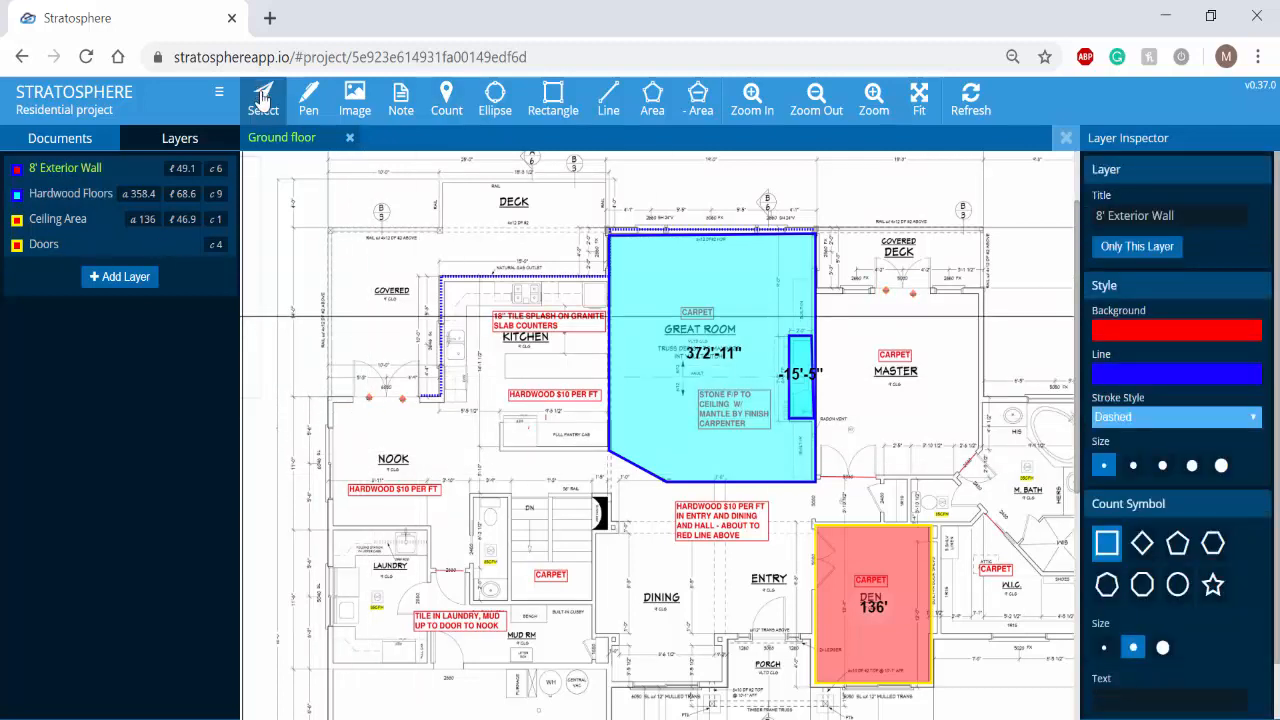
pyautogui.scroll(2, 372, 415)
pyautogui.scroll(3, 376, 422)
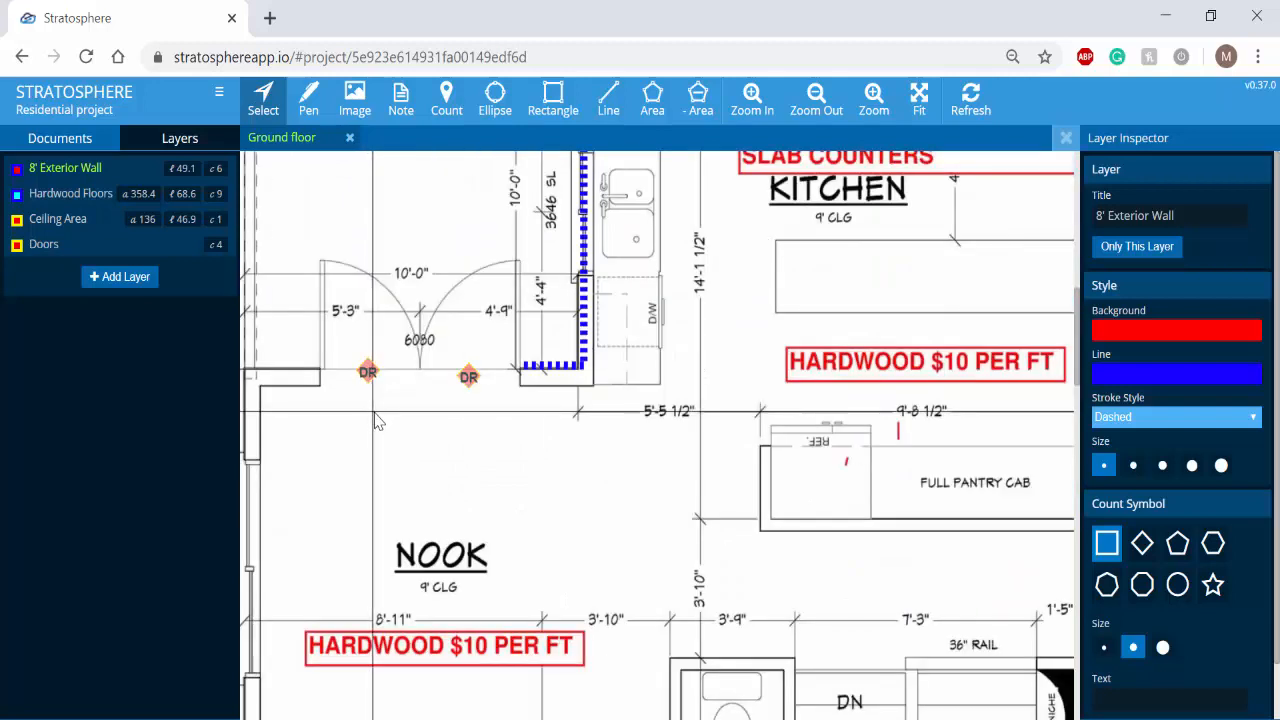
pyautogui.moveTo(510, 484); pyautogui.dragTo(567, 531)
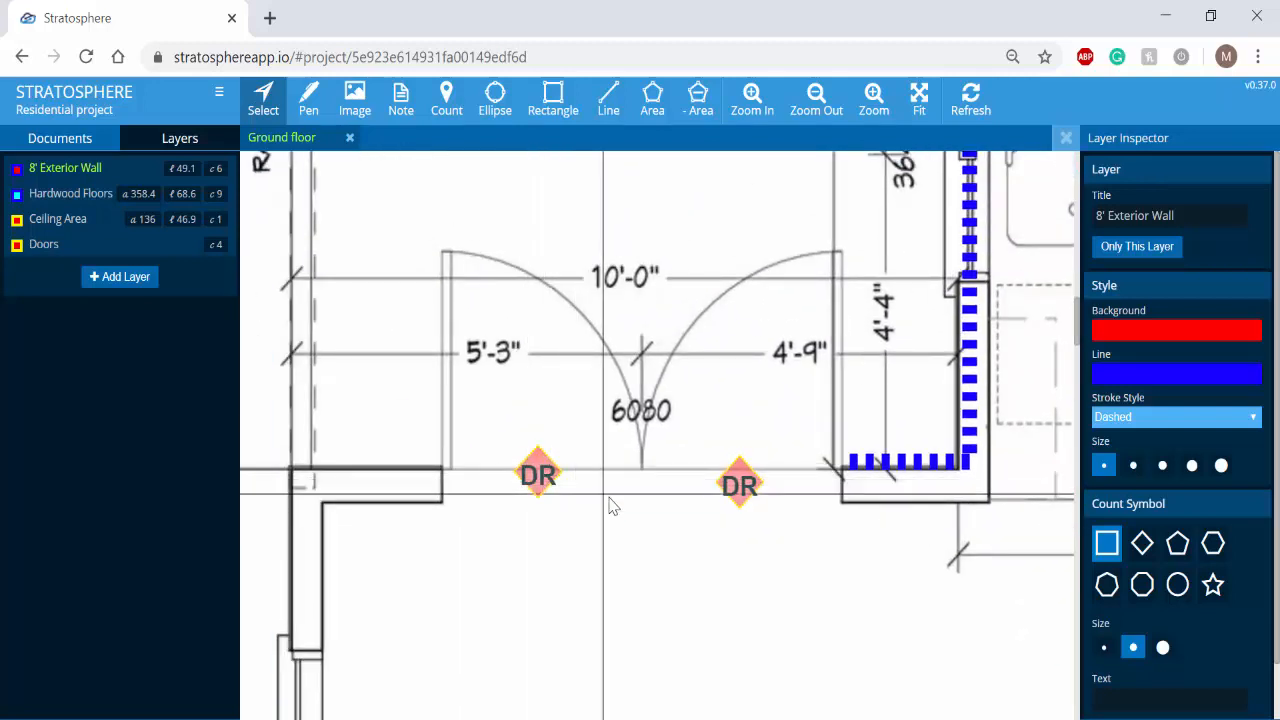
pyautogui.scroll(-4, 608, 506)
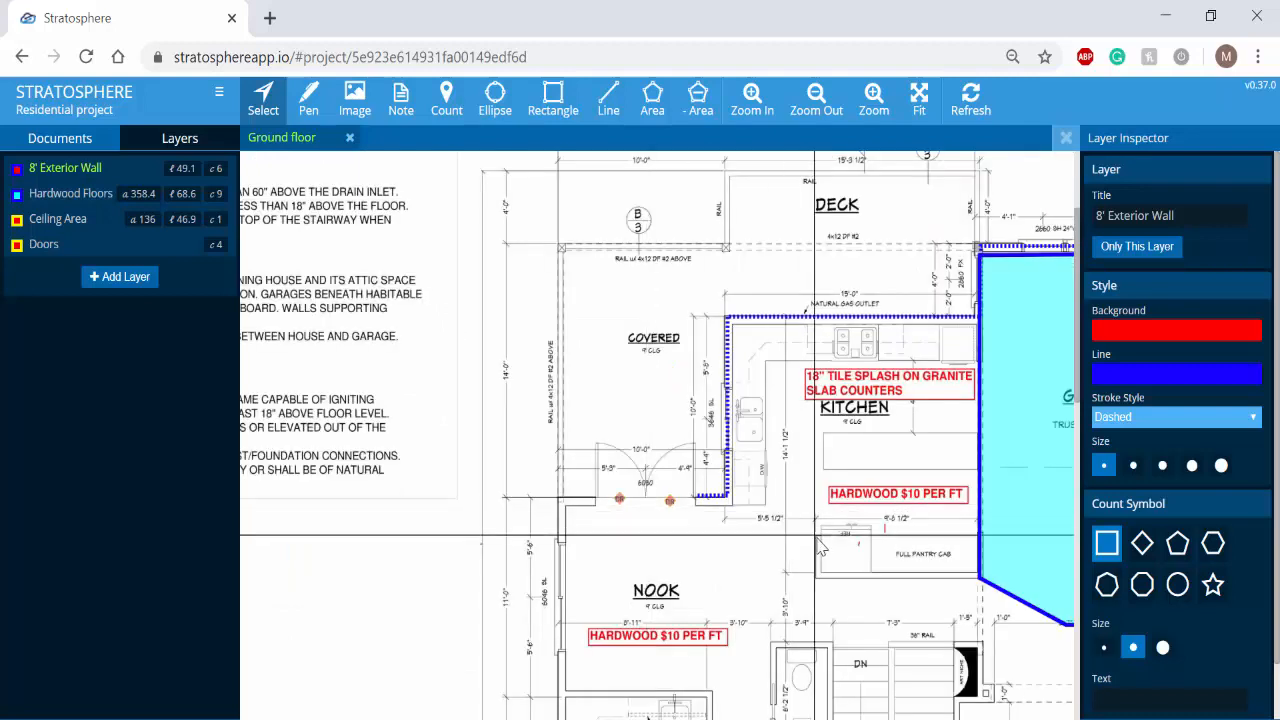
pyautogui.scroll(-2, 655, 515)
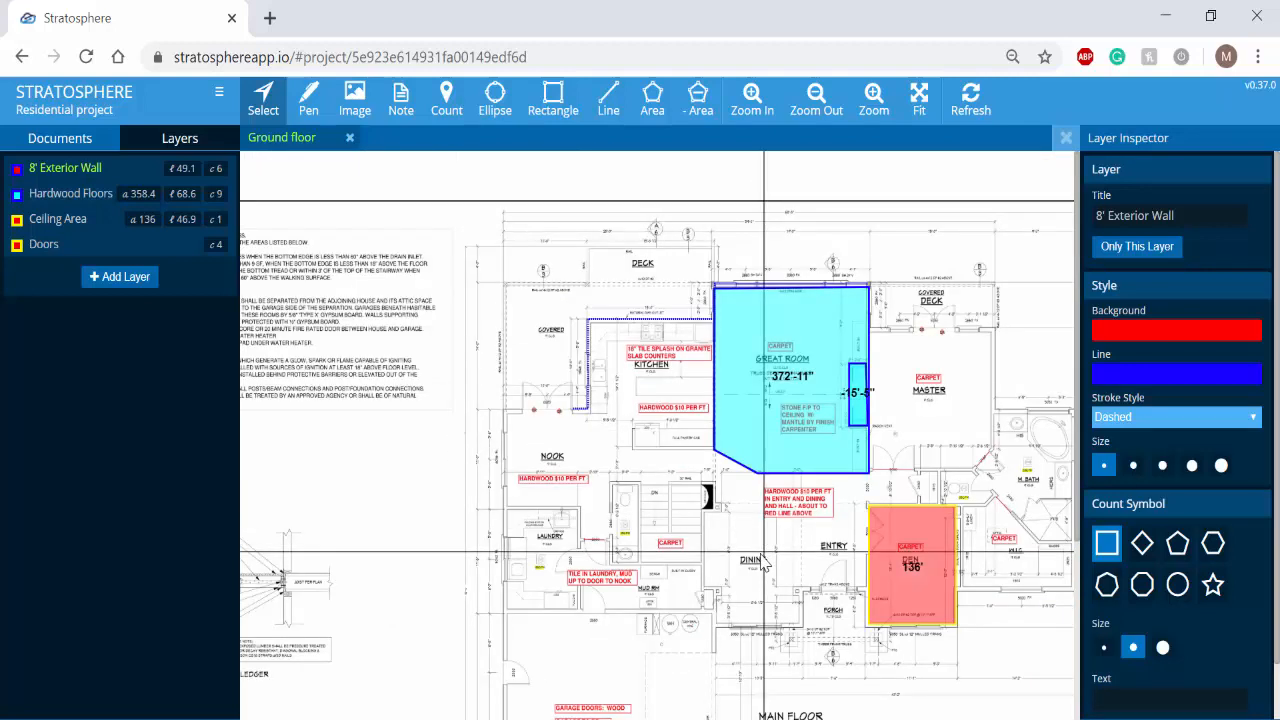
pyautogui.scroll(1, 677, 517)
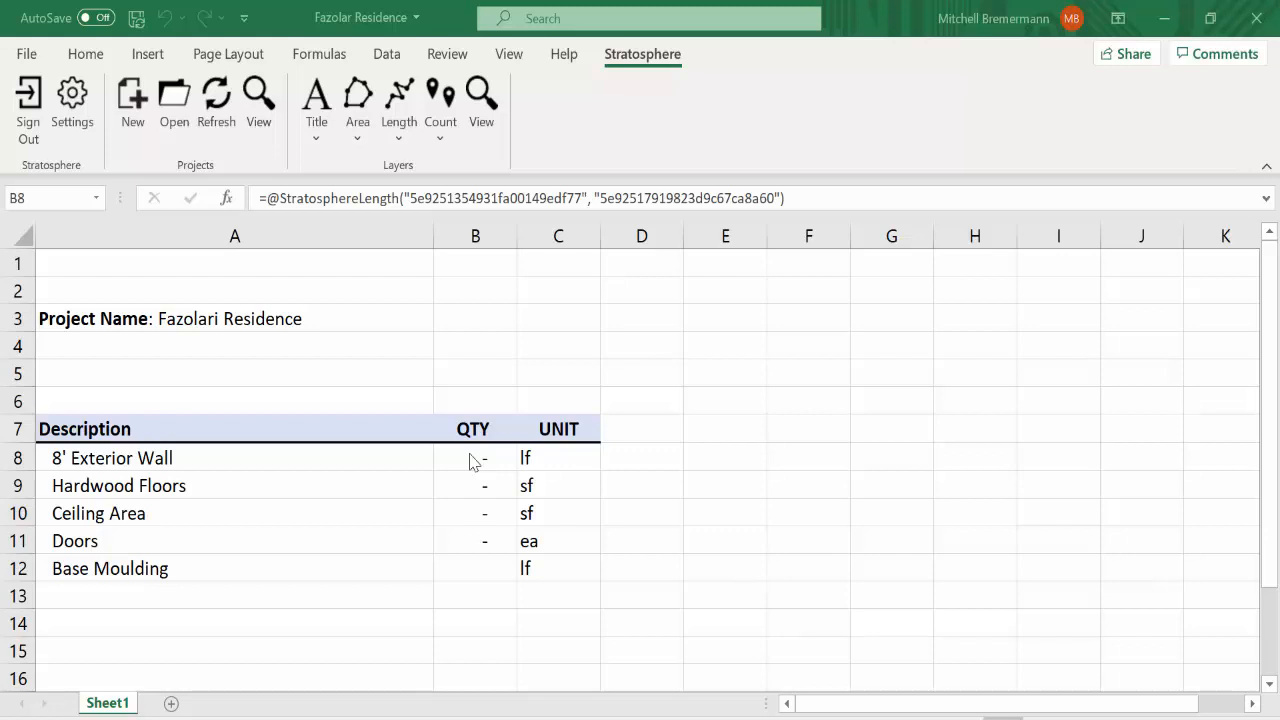
# Check the linked QTY formulas from B8 and refresh to get 49.54, 356.05, 136.06, 4.00
pyautogui.click(470, 455)
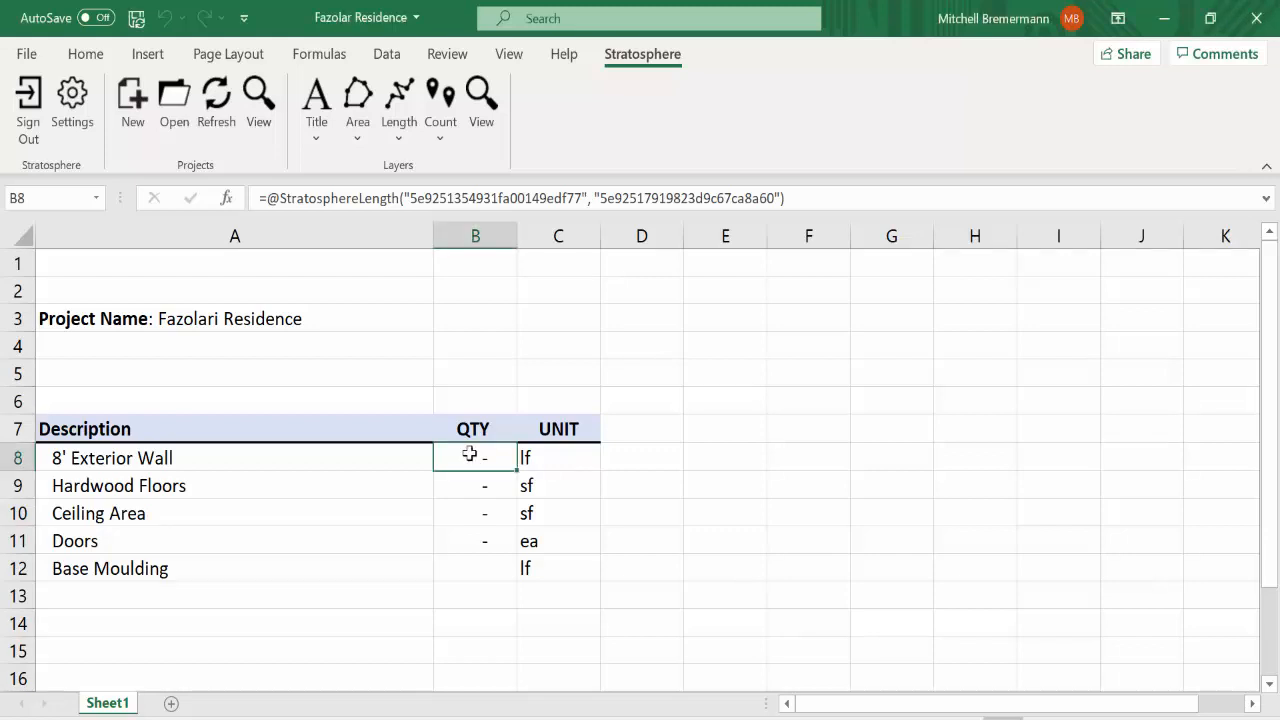
pyautogui.press('Down')
pyautogui.press('Down')
pyautogui.press('Down')
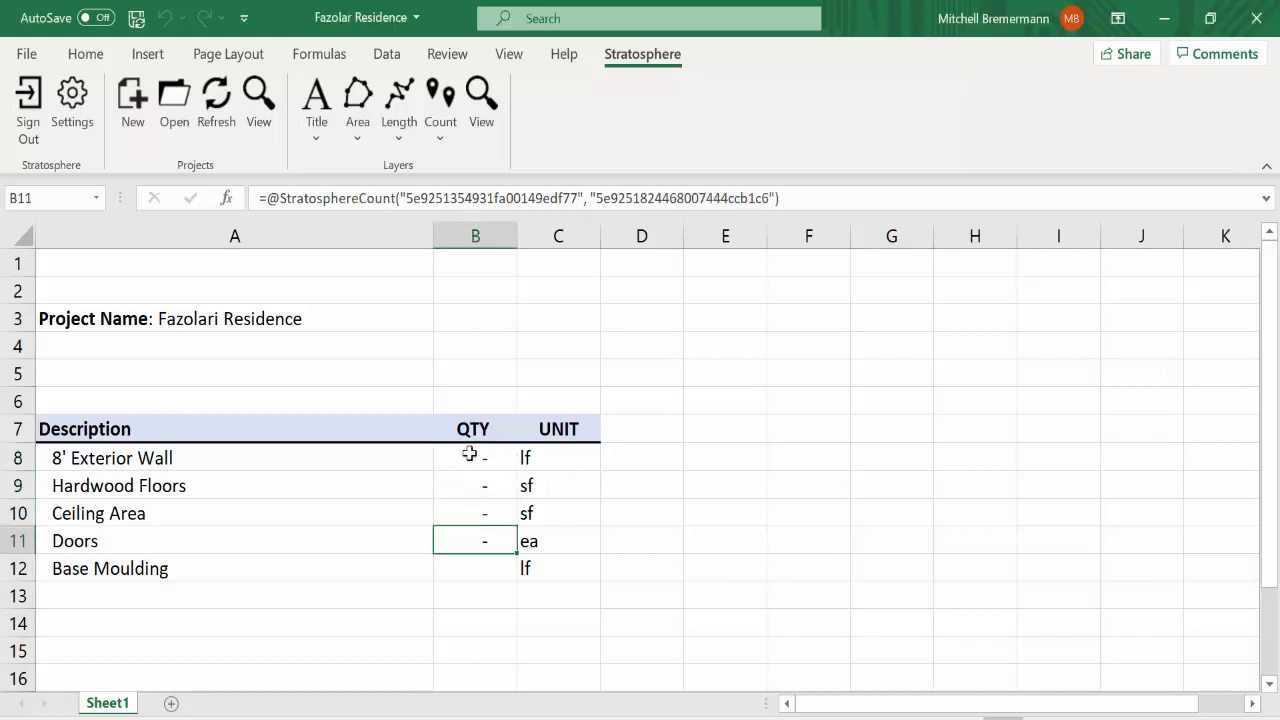
pyautogui.press('Up')
pyautogui.press('Up')
pyautogui.press('Up')
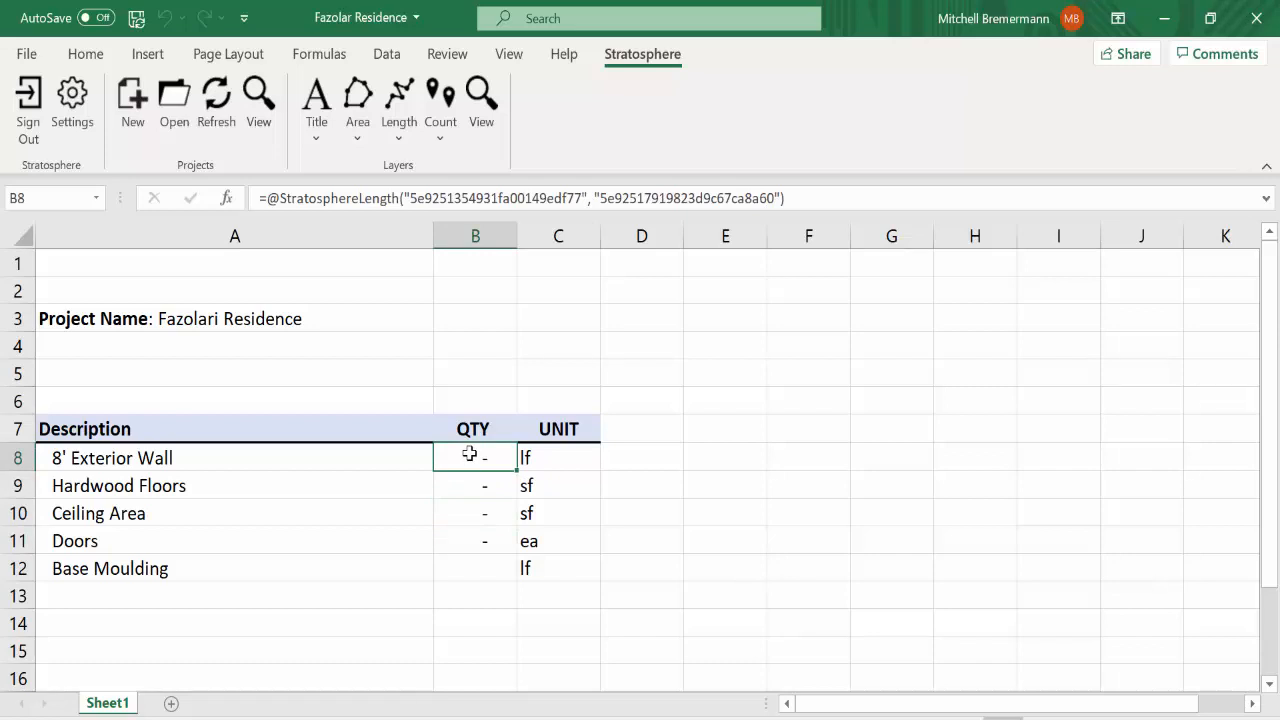
pyautogui.click(222, 125)
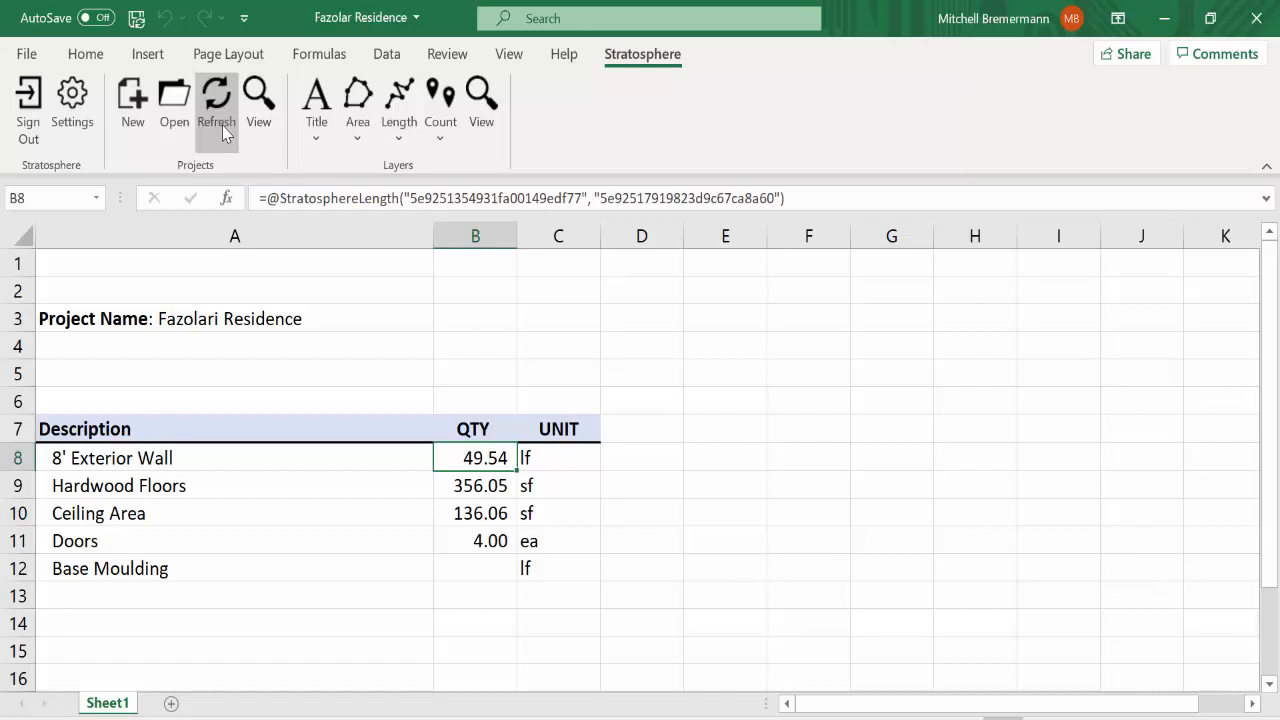
# Link the B12 Base Moulding quantity to Stratosphere's Hardwood Floors Length
pyautogui.click(465, 574)
pyautogui.rightClick(465, 574)
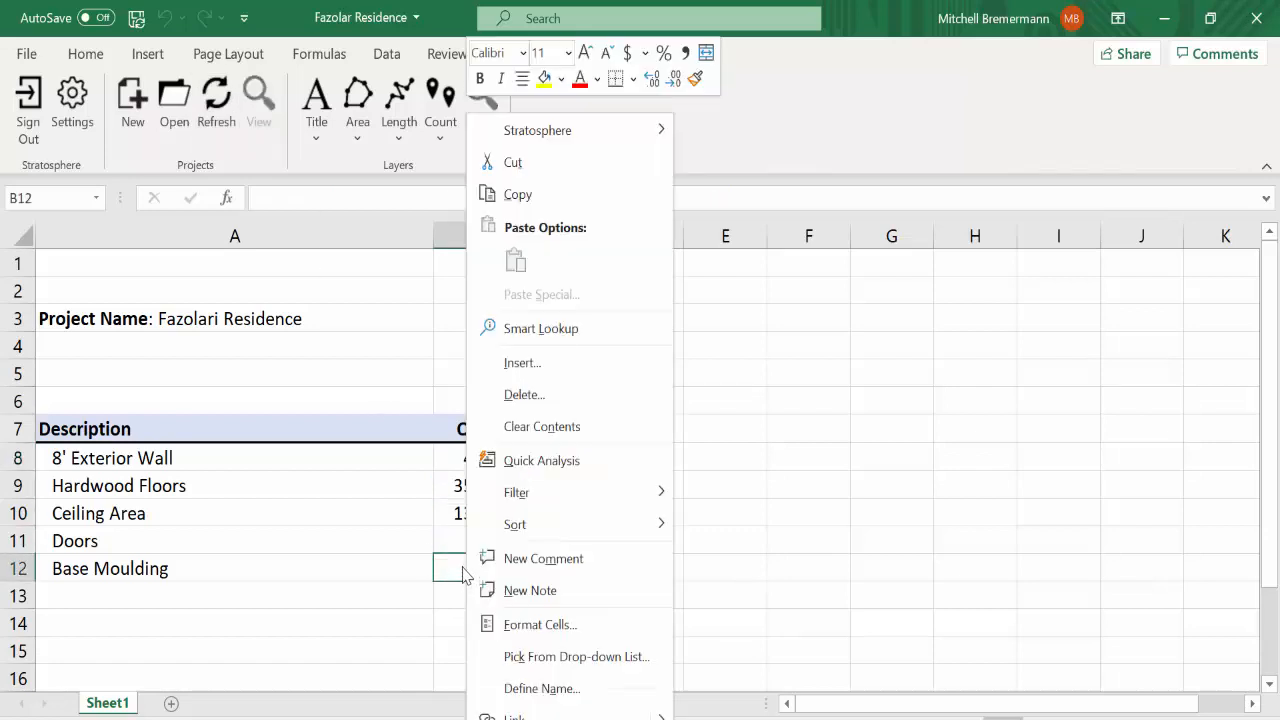
pyautogui.moveTo(595, 132)
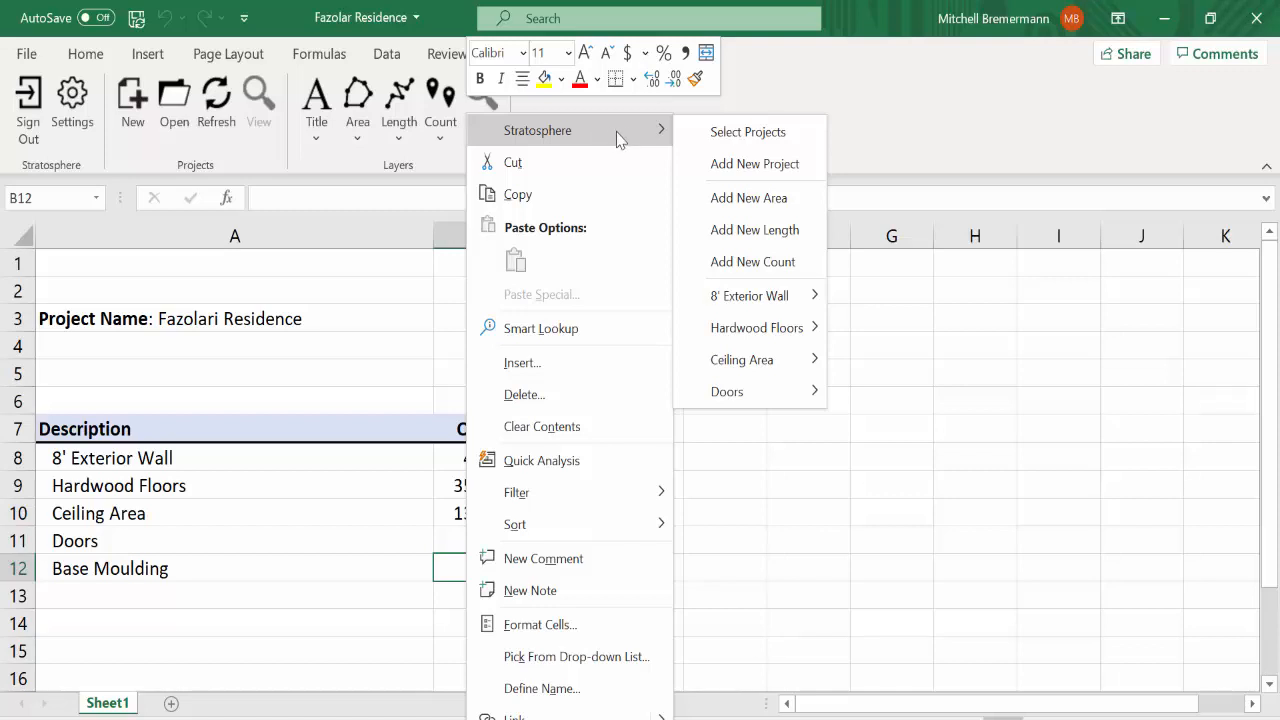
pyautogui.moveTo(773, 335)
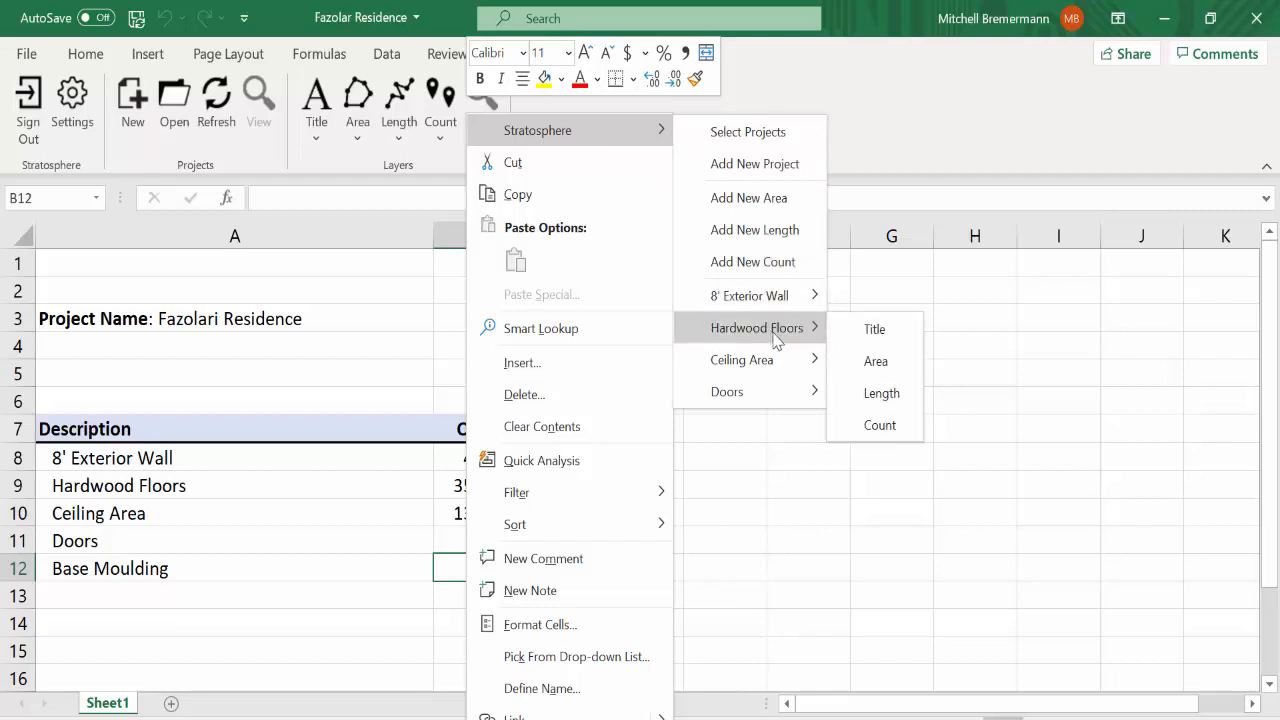
pyautogui.click(887, 396)
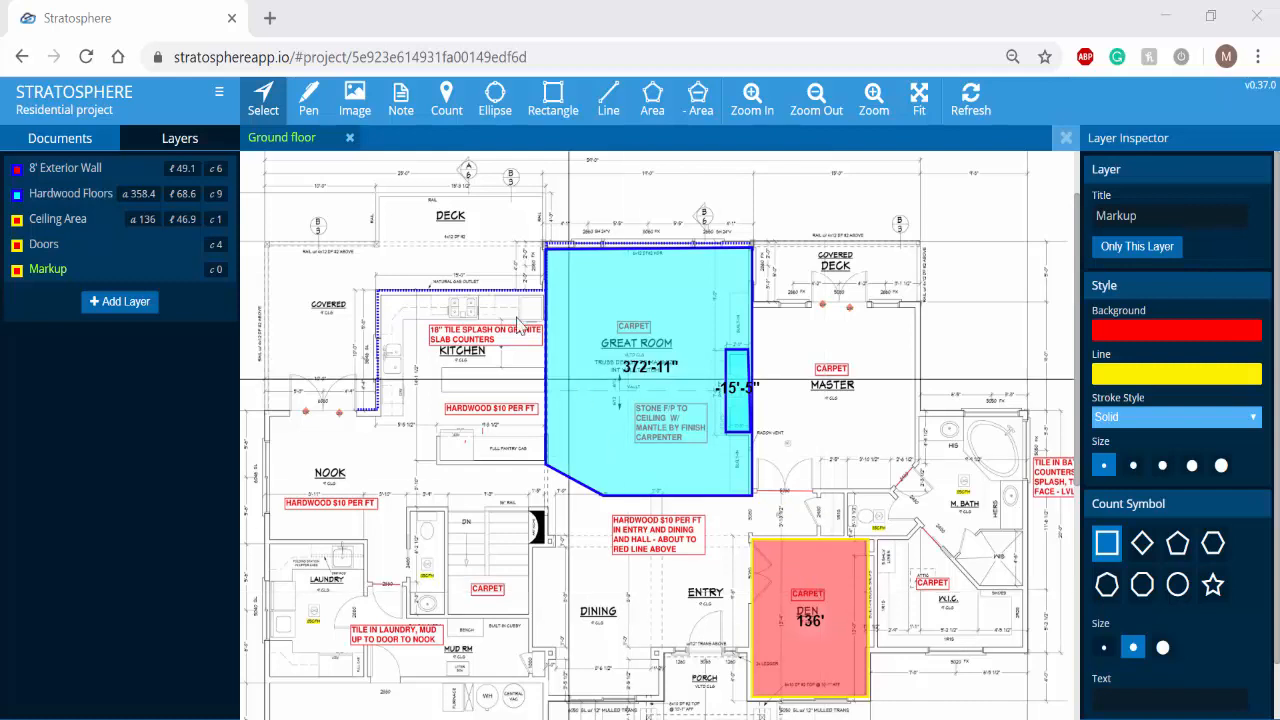
# Draw a yellow freehand pen stroke over the COVERED label beside the kitchen
pyautogui.click(320, 115)
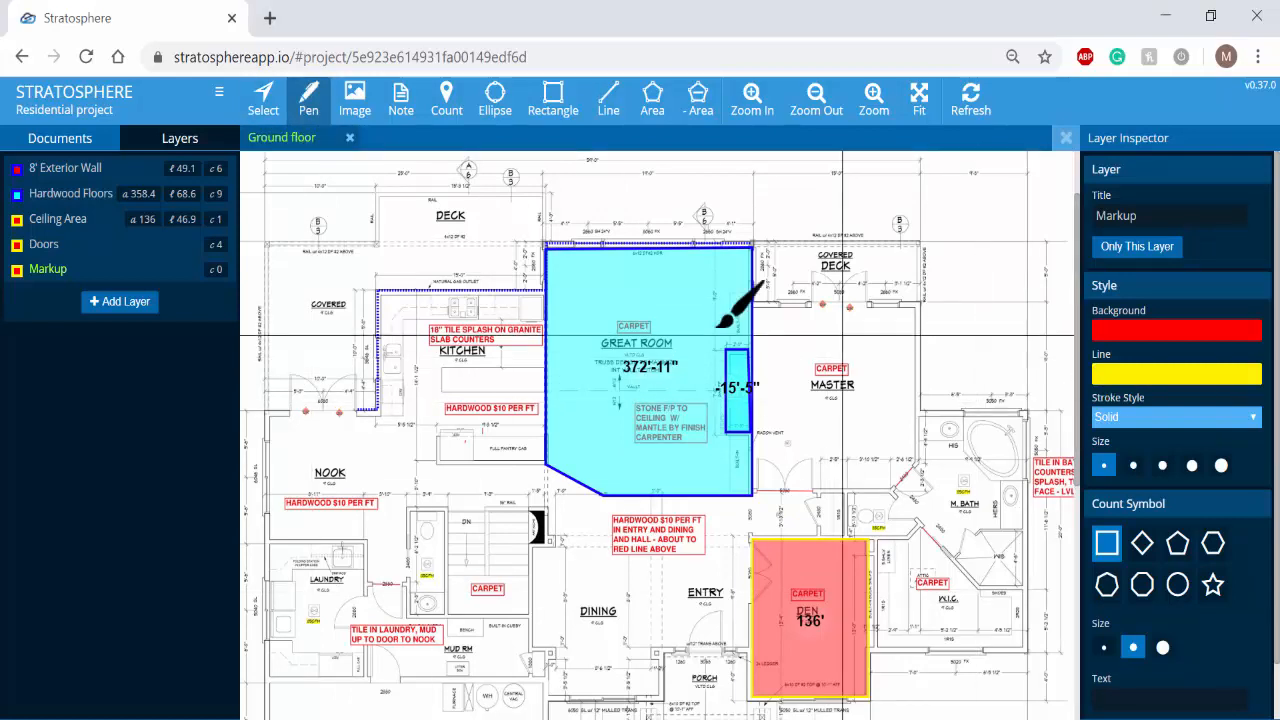
pyautogui.moveTo(311, 304)
pyautogui.mouseDown()
pyautogui.moveTo(347, 306)
pyautogui.moveTo(317, 303)
pyautogui.mouseUp()
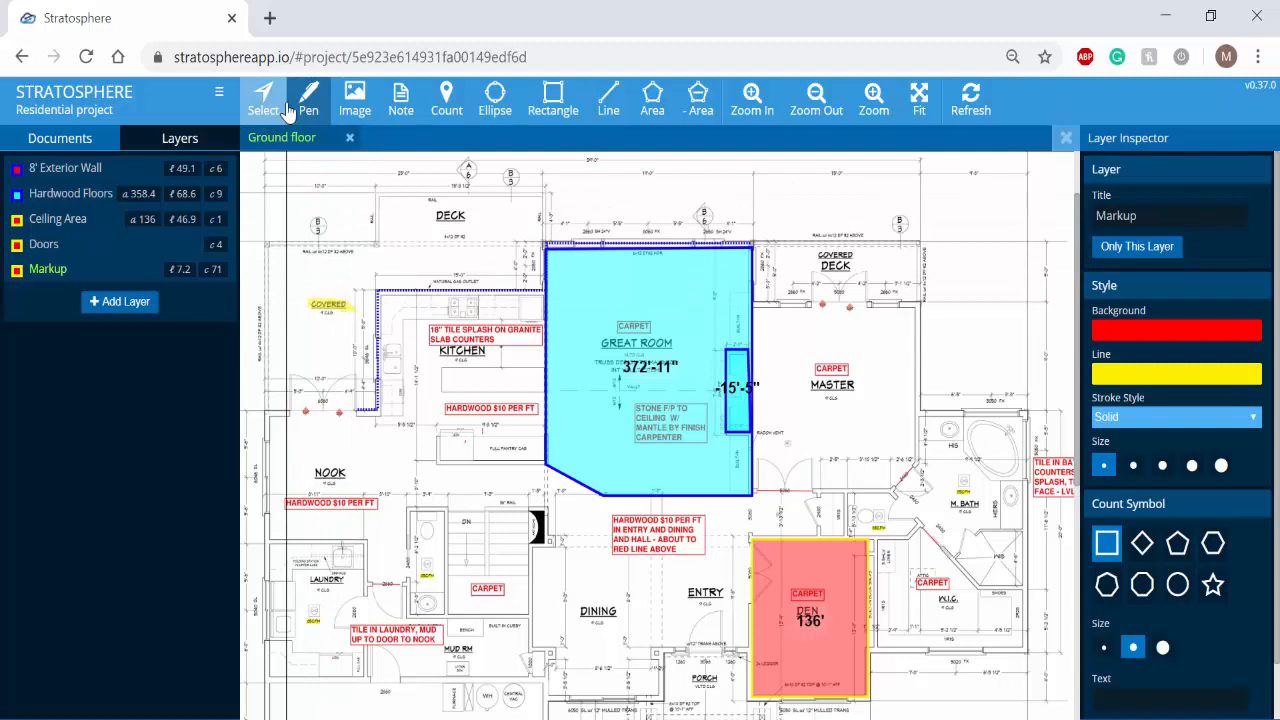
pyautogui.click(399, 112)
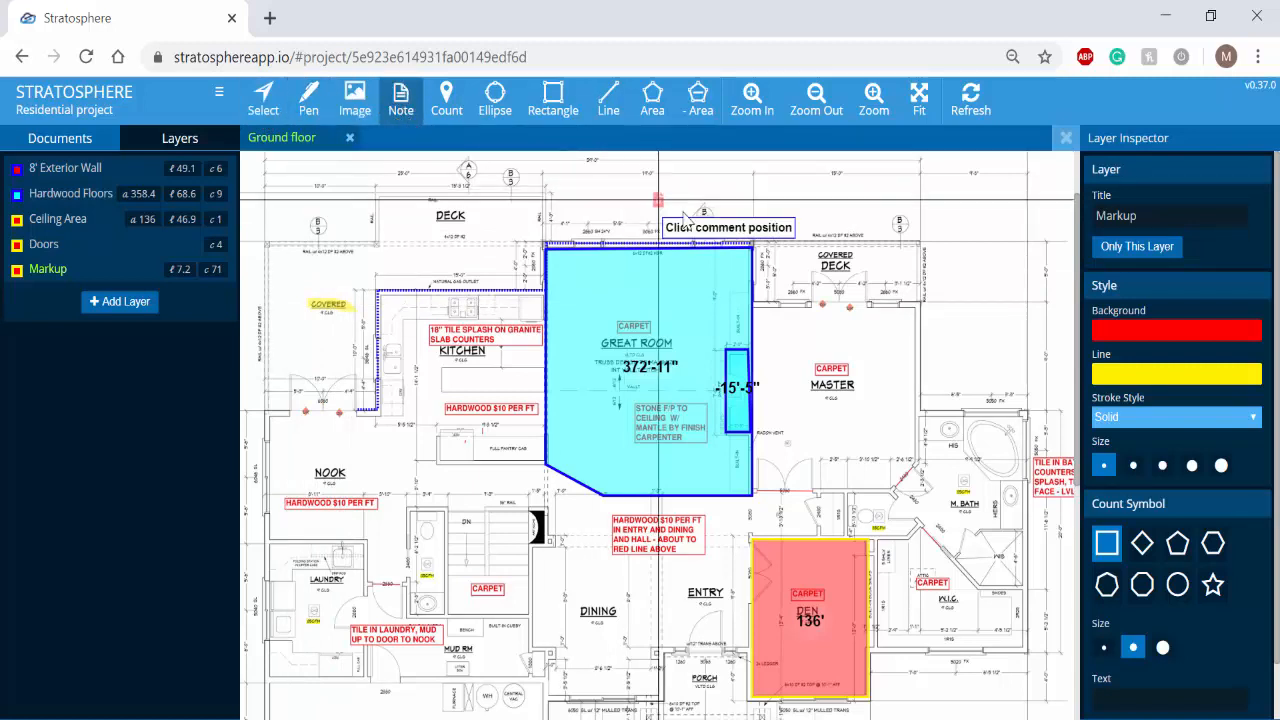
# Place a red note on the Covered Deck and give it the text 'Example note.'
pyautogui.click(877, 259)
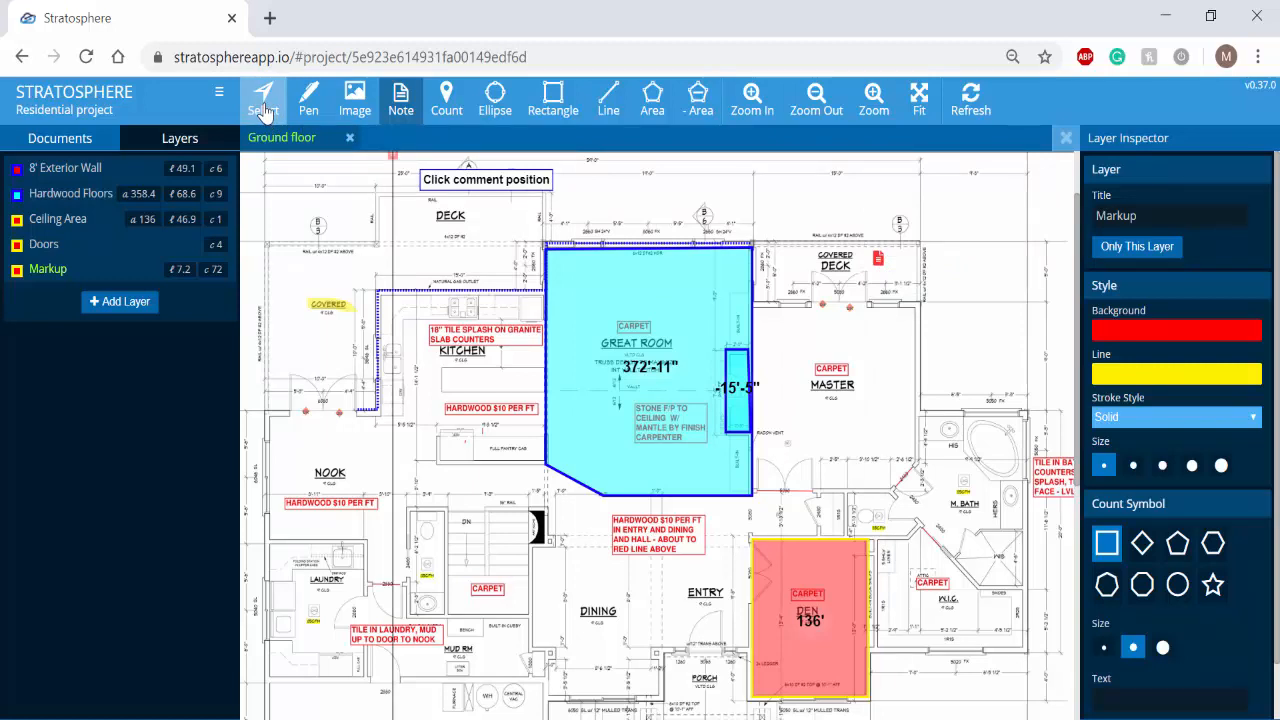
pyautogui.click(263, 100)
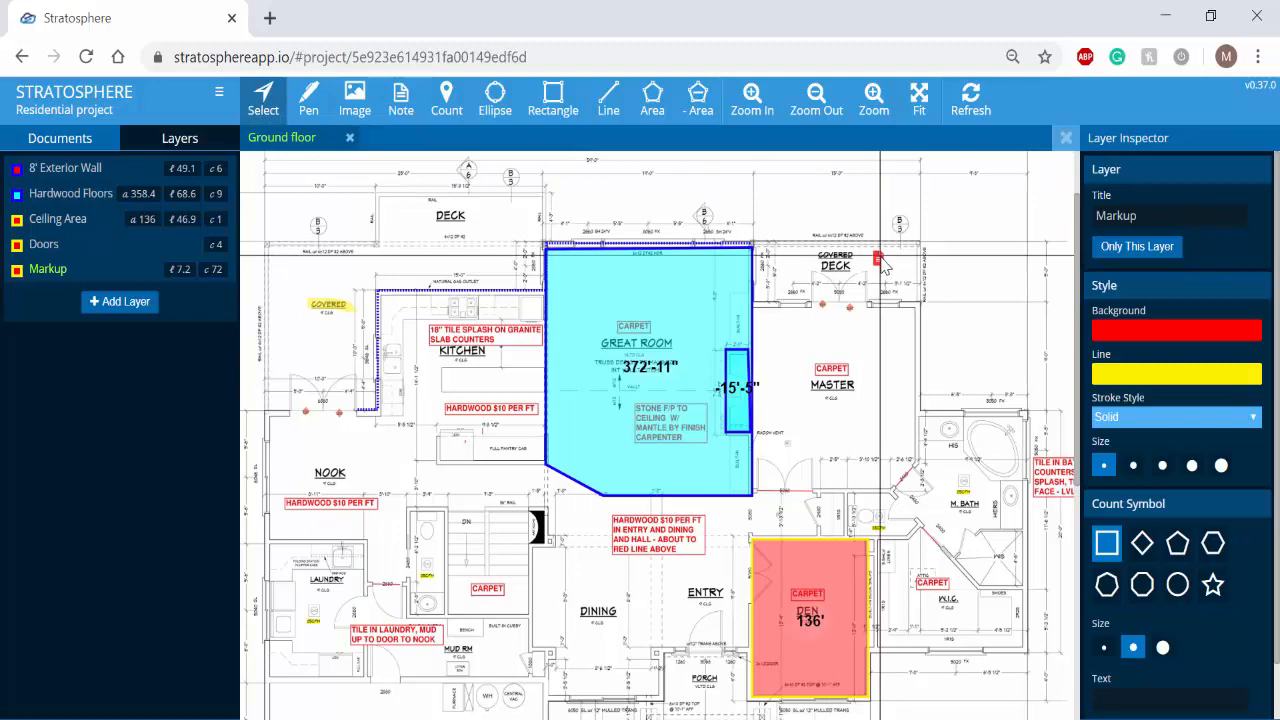
pyautogui.click(880, 259)
pyautogui.click(1124, 367)
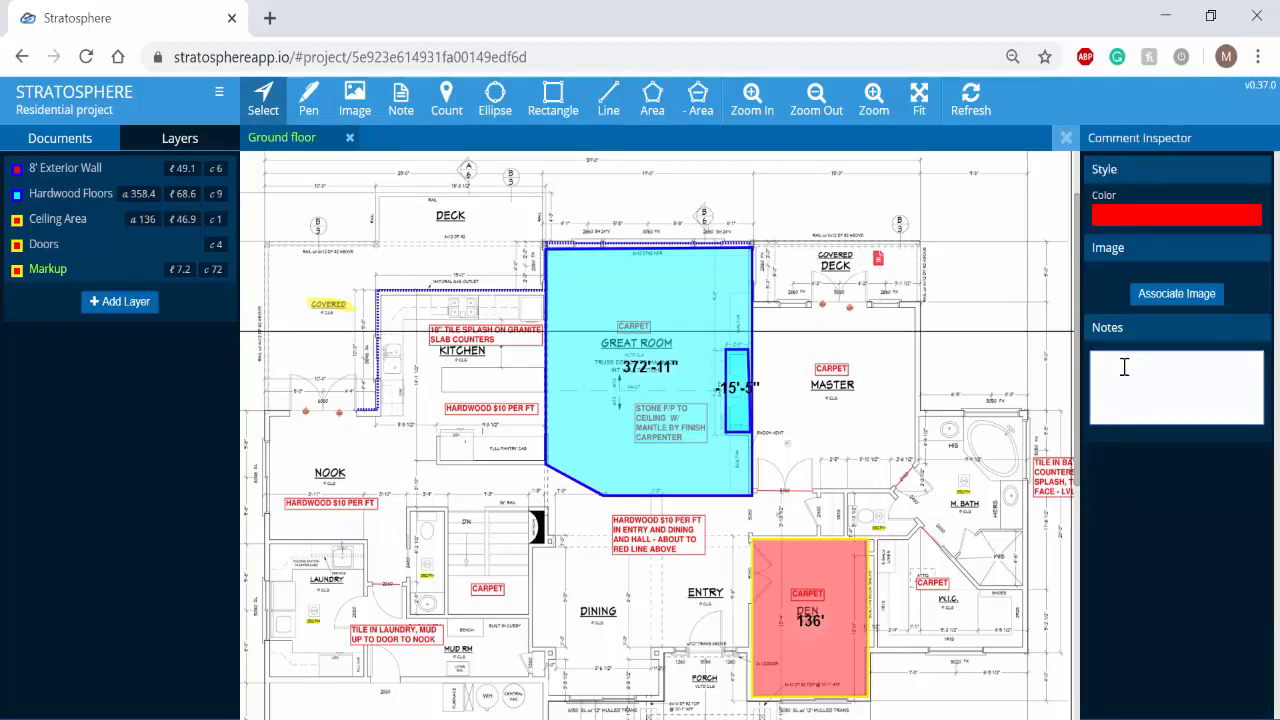
pyautogui.write('Example note.')
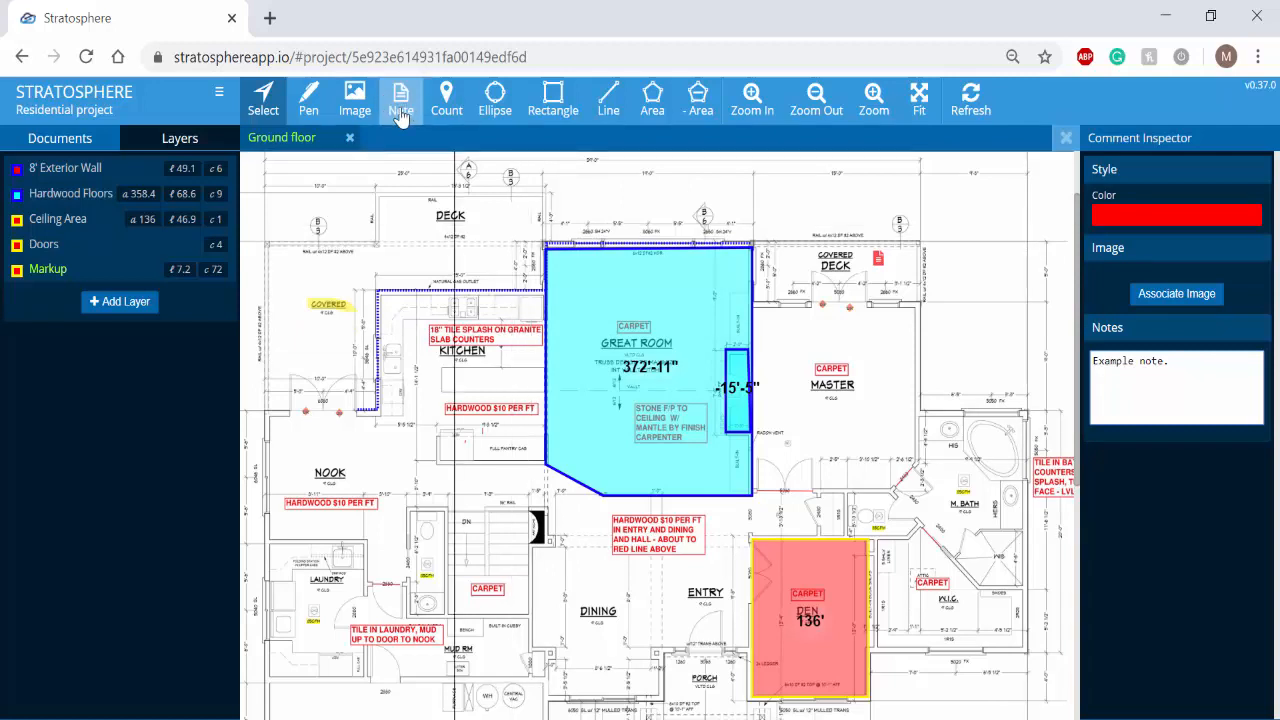
pyautogui.click(357, 112)
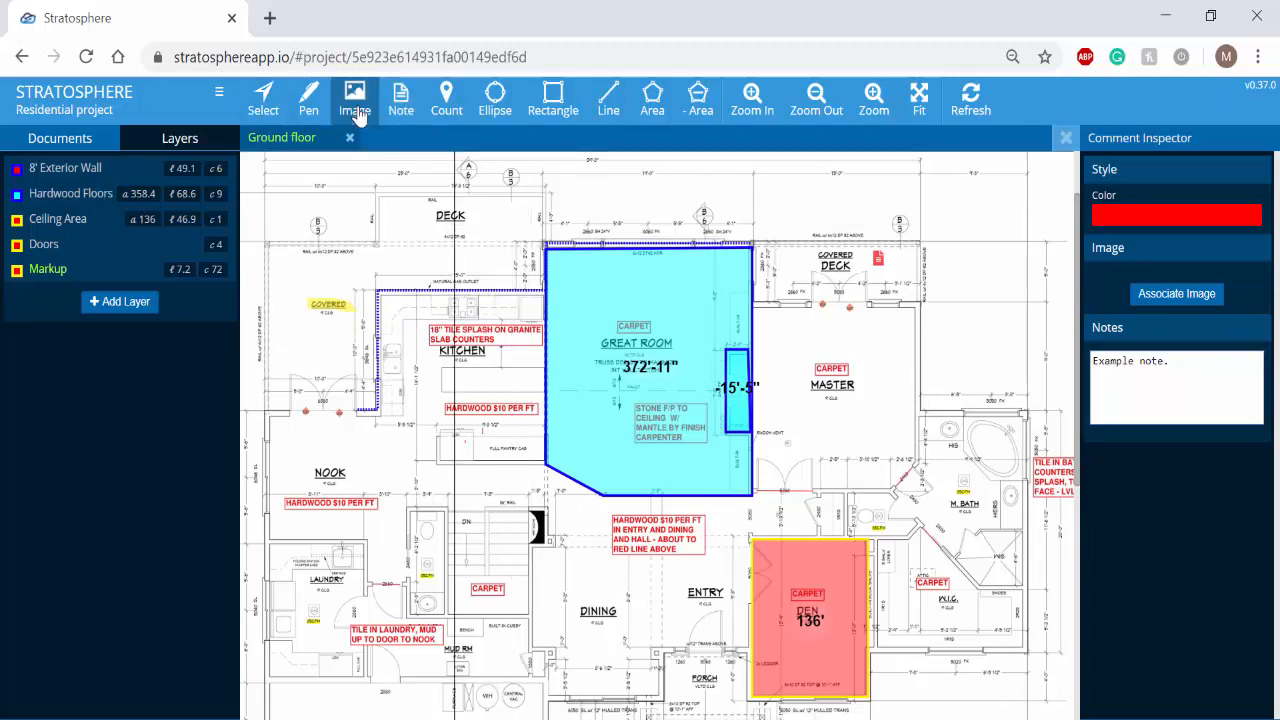
# Upload the Paneled Solid Wood Finish Standard Door JPG, place it beside the nook, and open its marker
pyautogui.click(323, 425)
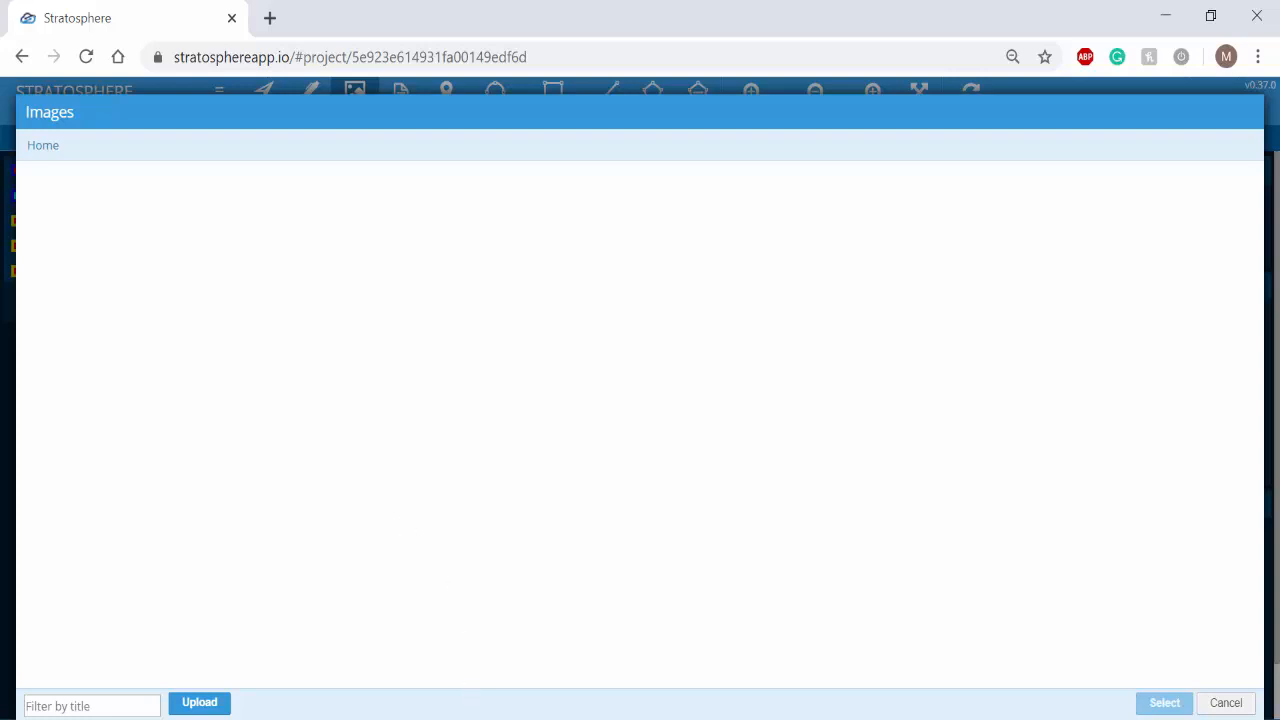
pyautogui.click(482, 719)
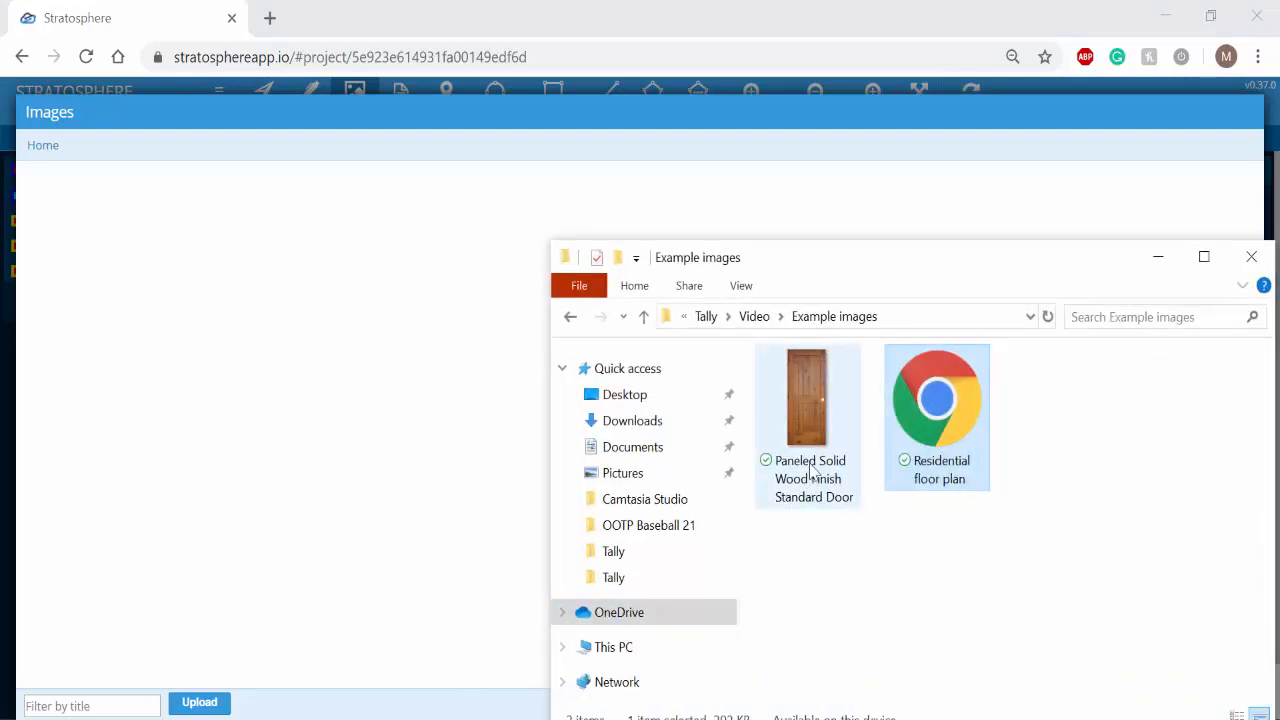
pyautogui.moveTo(806, 400); pyautogui.dragTo(300, 346)
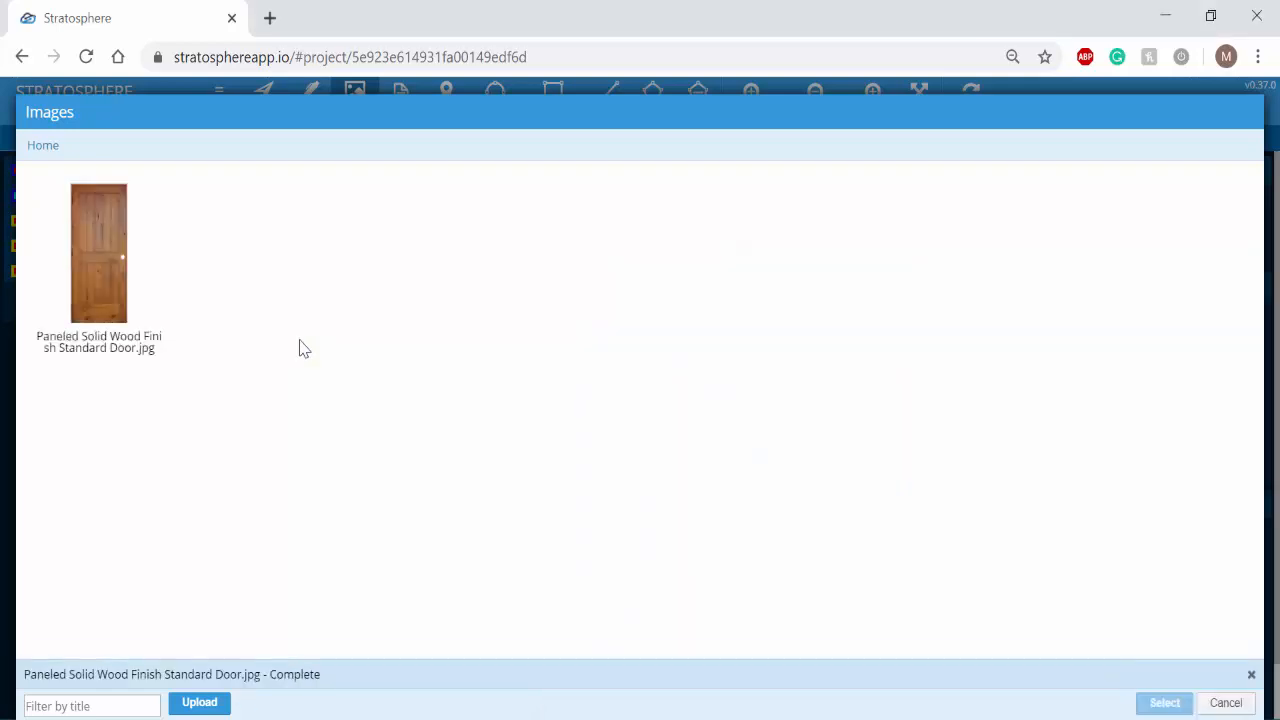
pyautogui.click(107, 289)
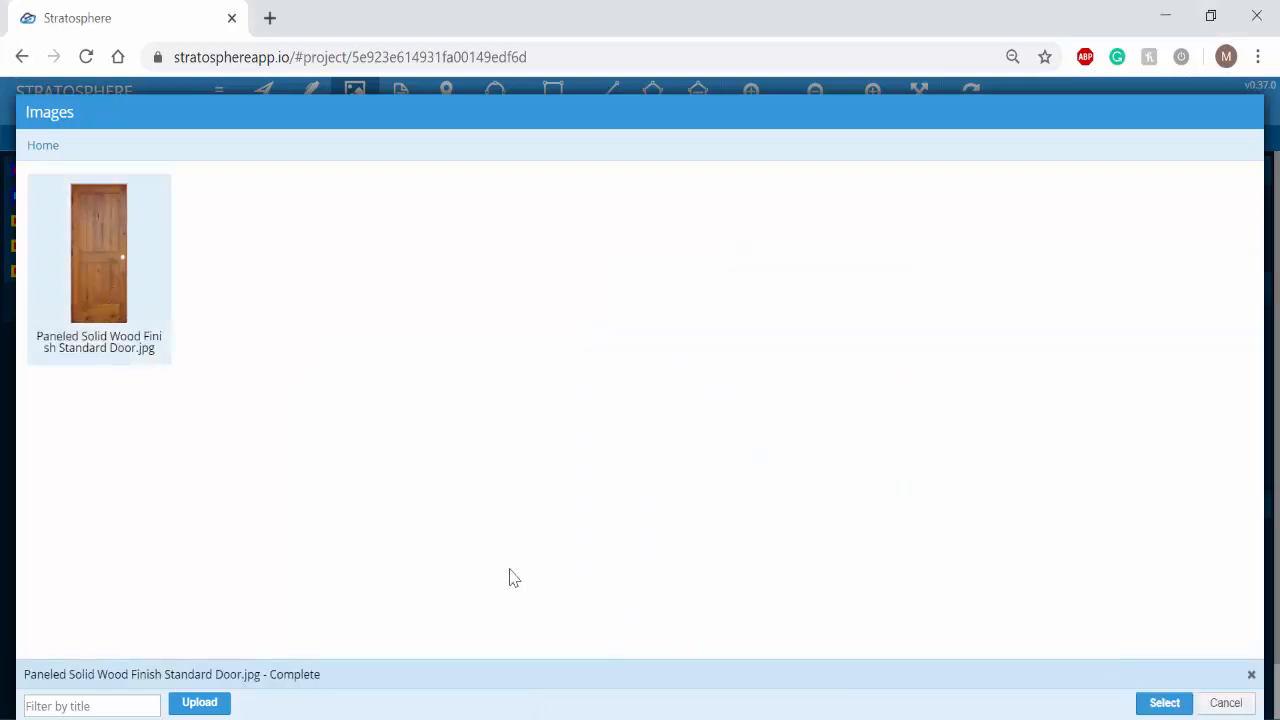
pyautogui.click(1163, 703)
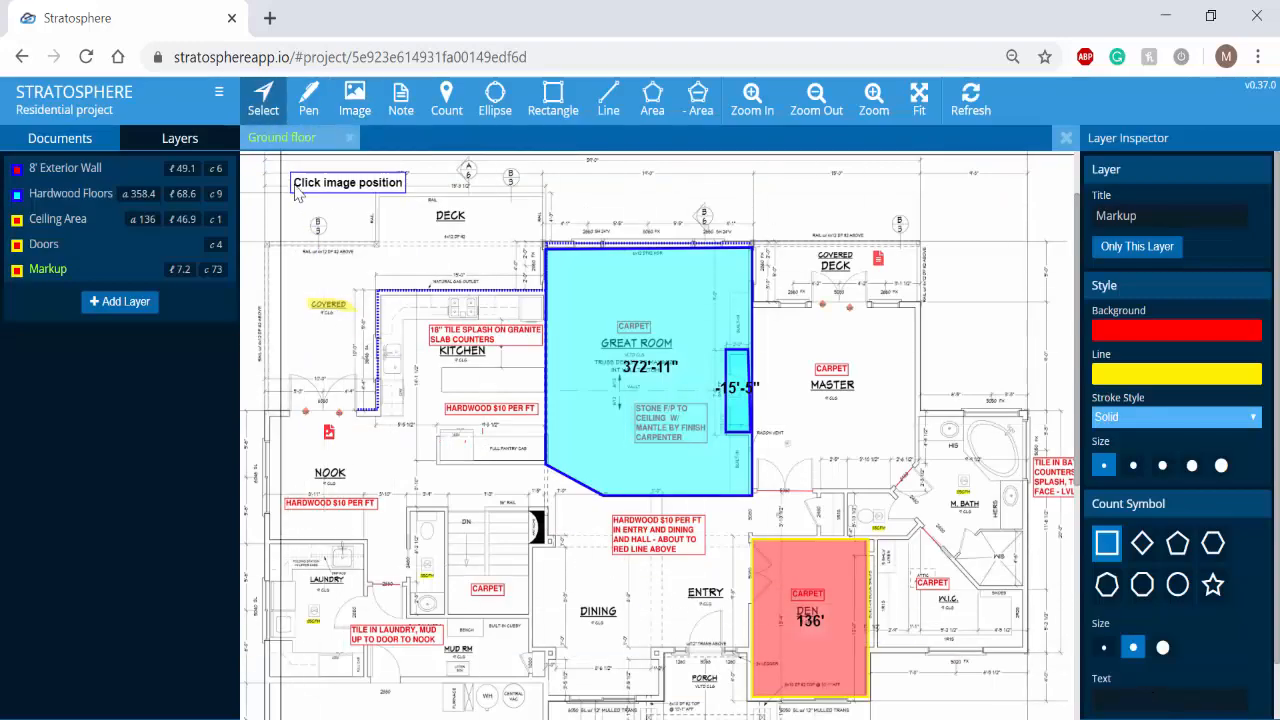
pyautogui.click(263, 100)
pyautogui.click(329, 433)
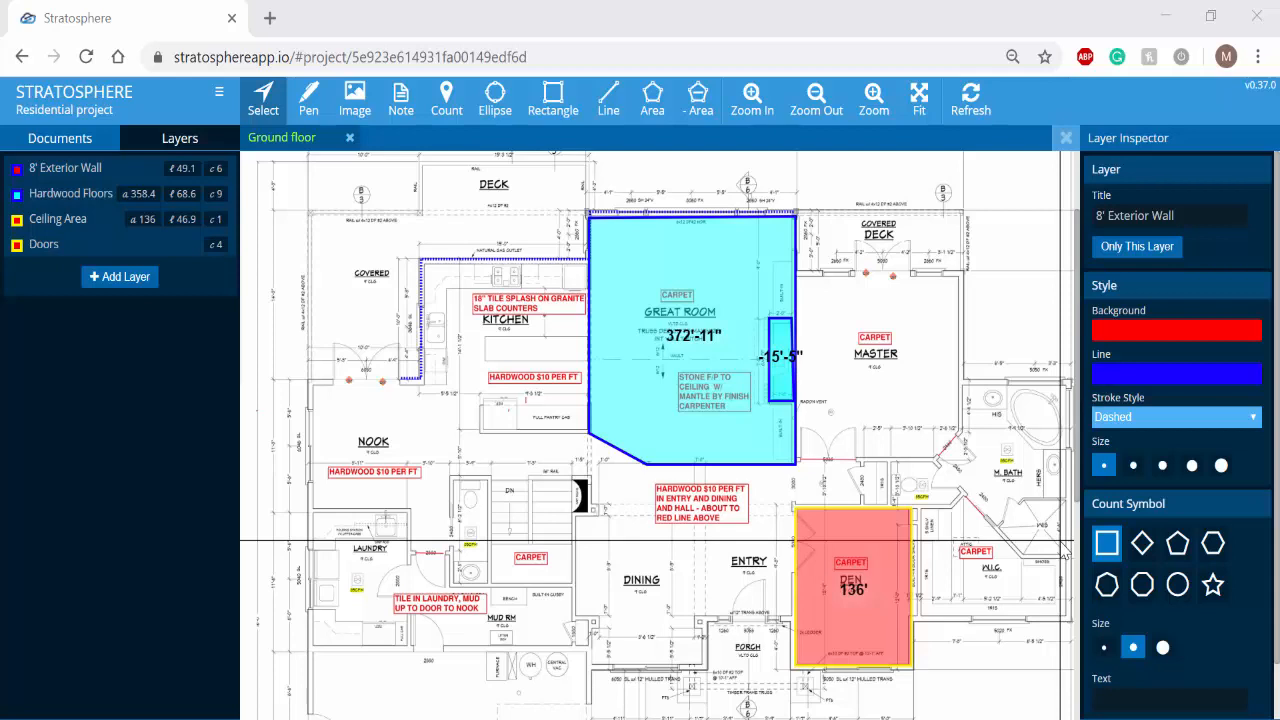
# Preview the ground-floor Print Page, then generate the Takeoffs report with length, area and count per layer
pyautogui.click(219, 99)
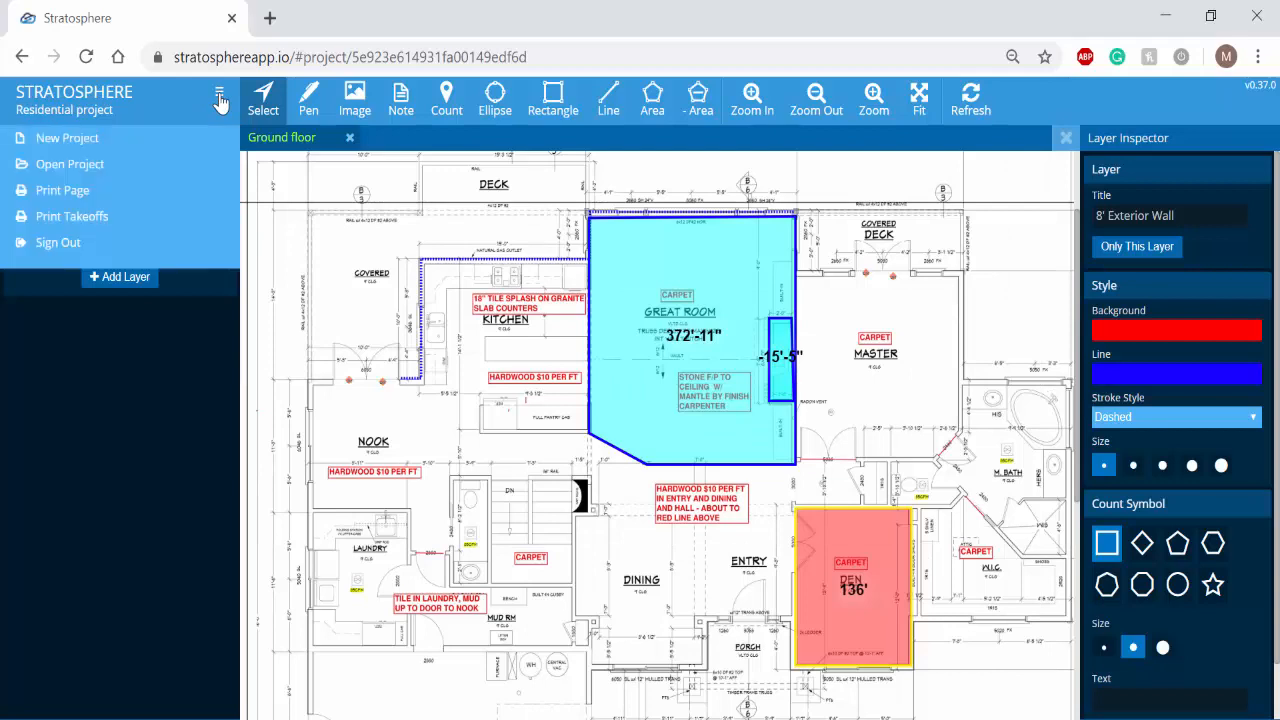
pyautogui.click(84, 202)
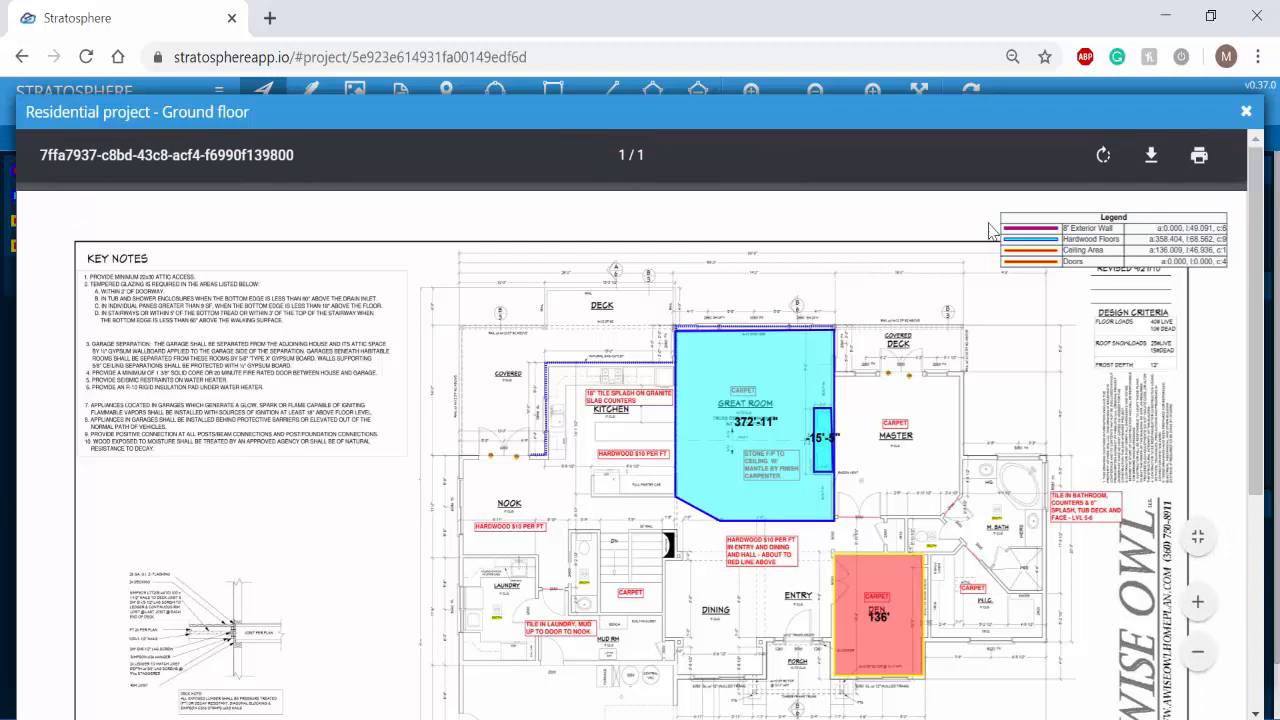
pyautogui.click(1246, 112)
pyautogui.click(219, 92)
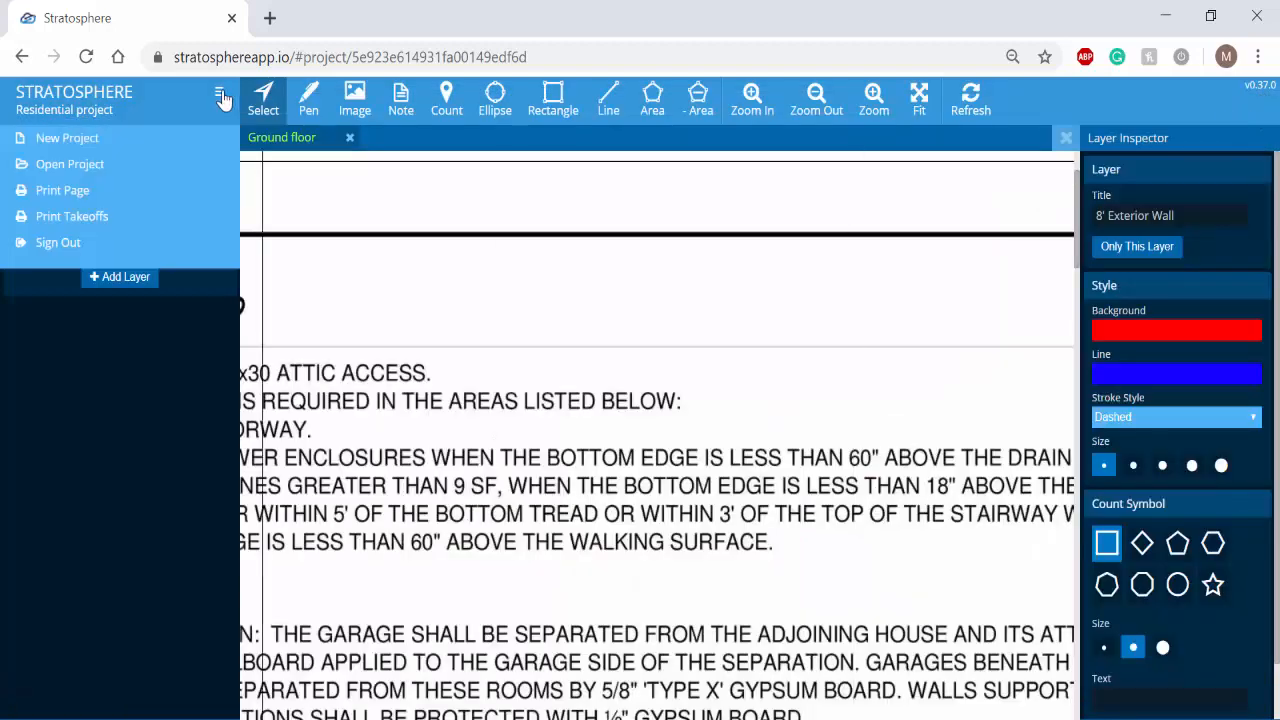
pyautogui.click(100, 228)
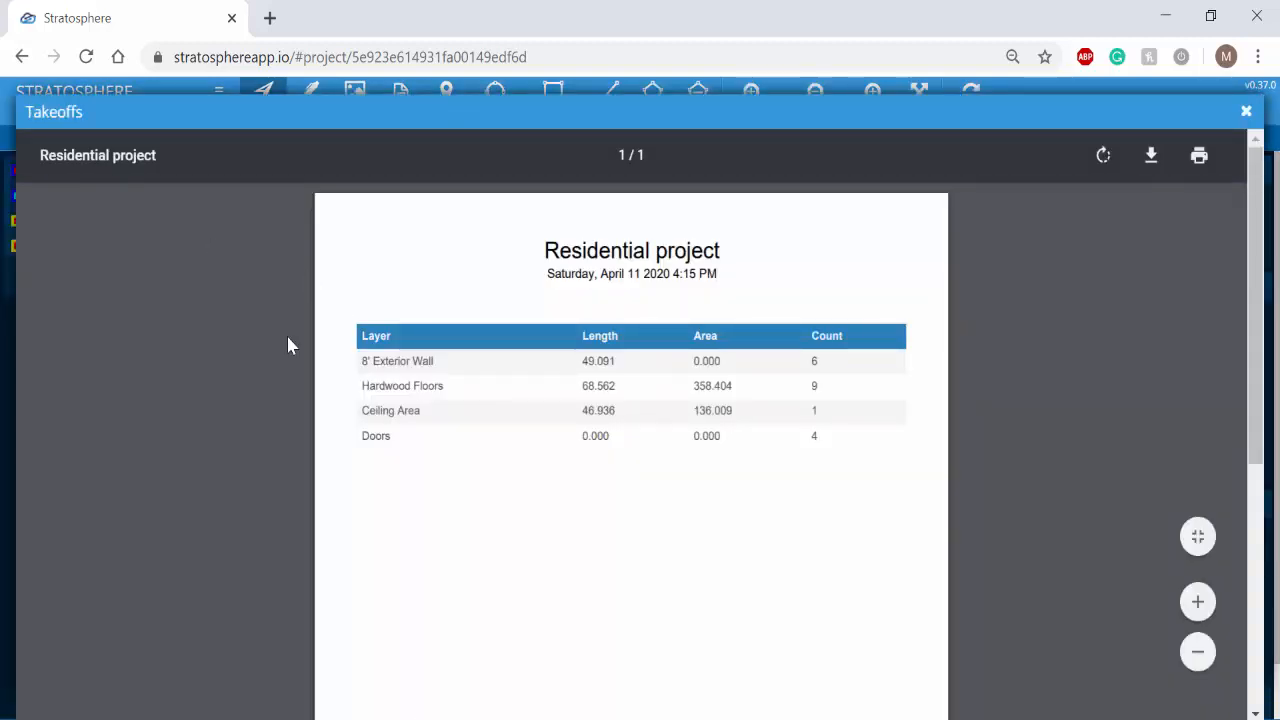